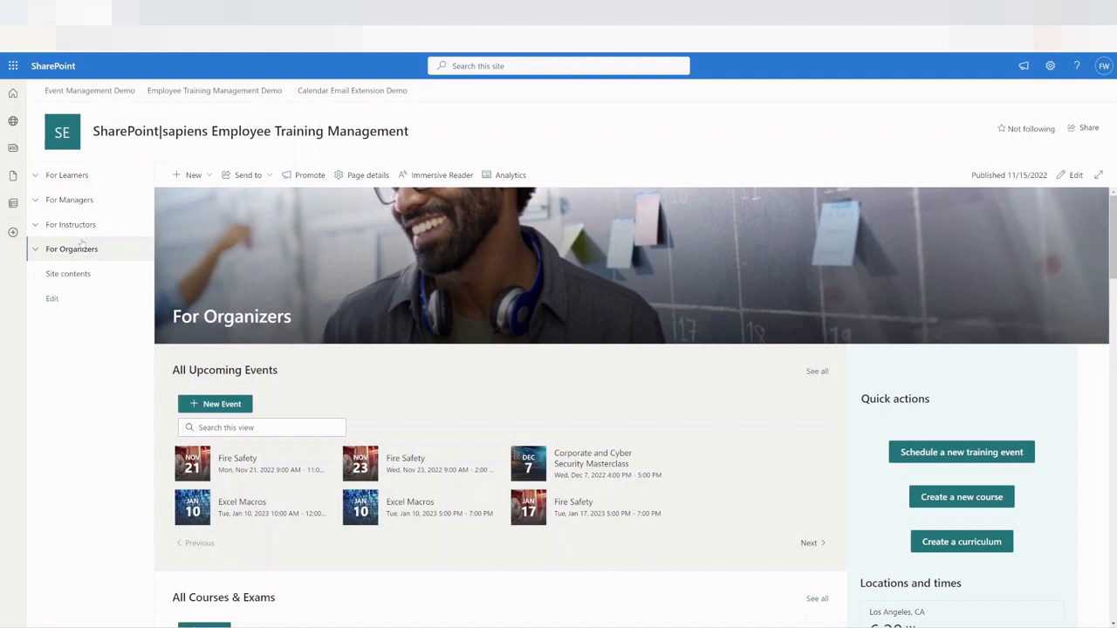
Step: Open the organizers' All Enrollments list and review the 2022-08-30 enrollments of the Cyber Security & Privacy Essentials course
{"action": "left_click", "coordinate": [35, 249]}
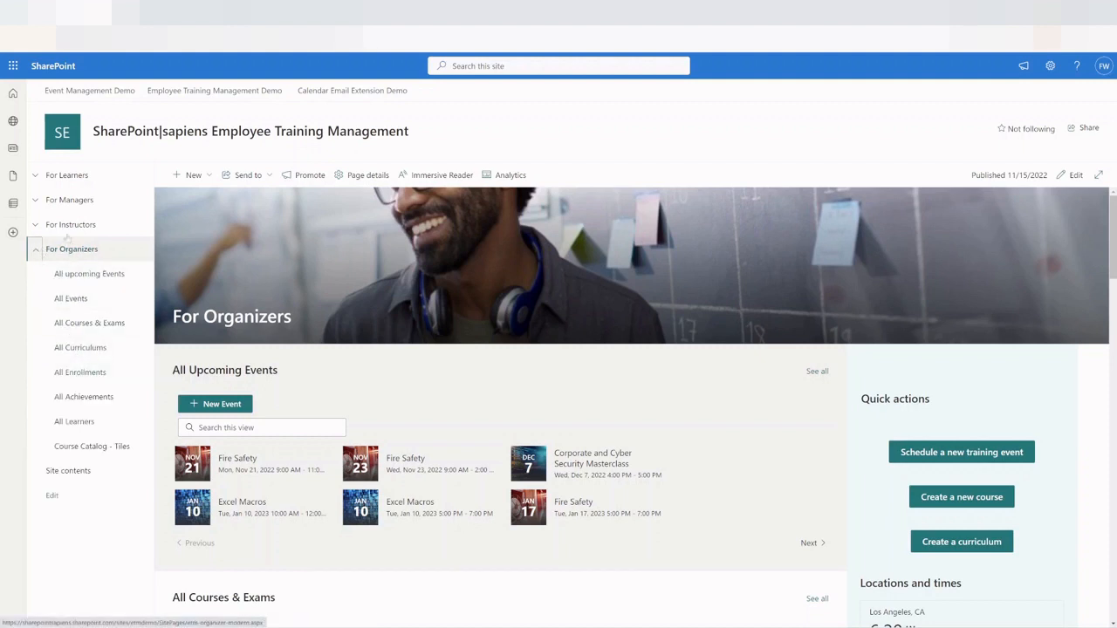
{"action": "left_click", "coordinate": [89, 382]}
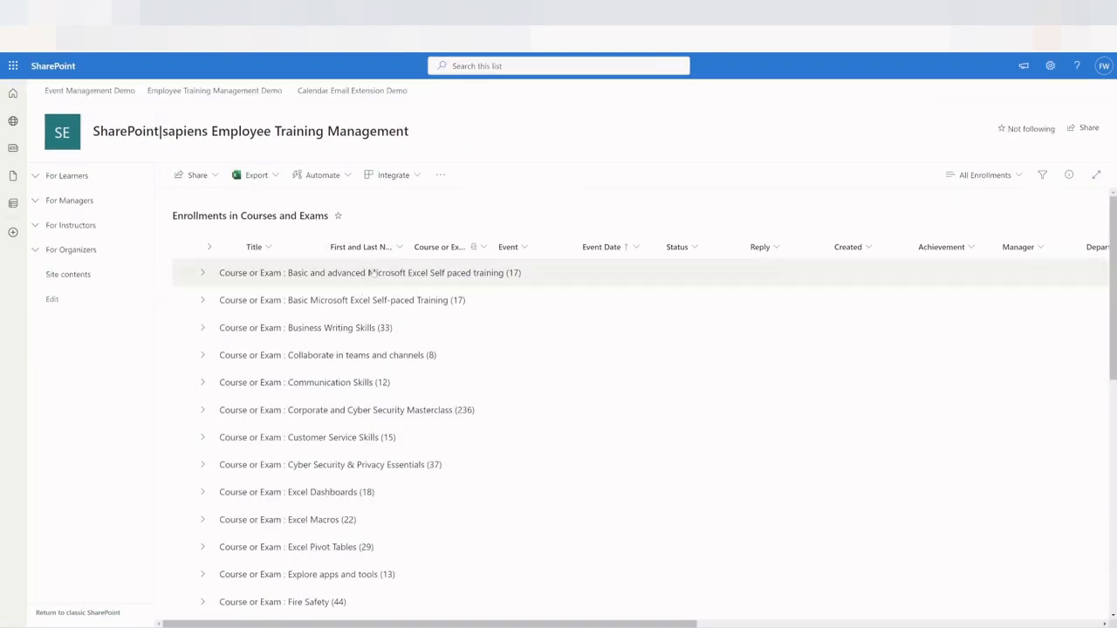
{"action": "left_click", "coordinate": [203, 464]}
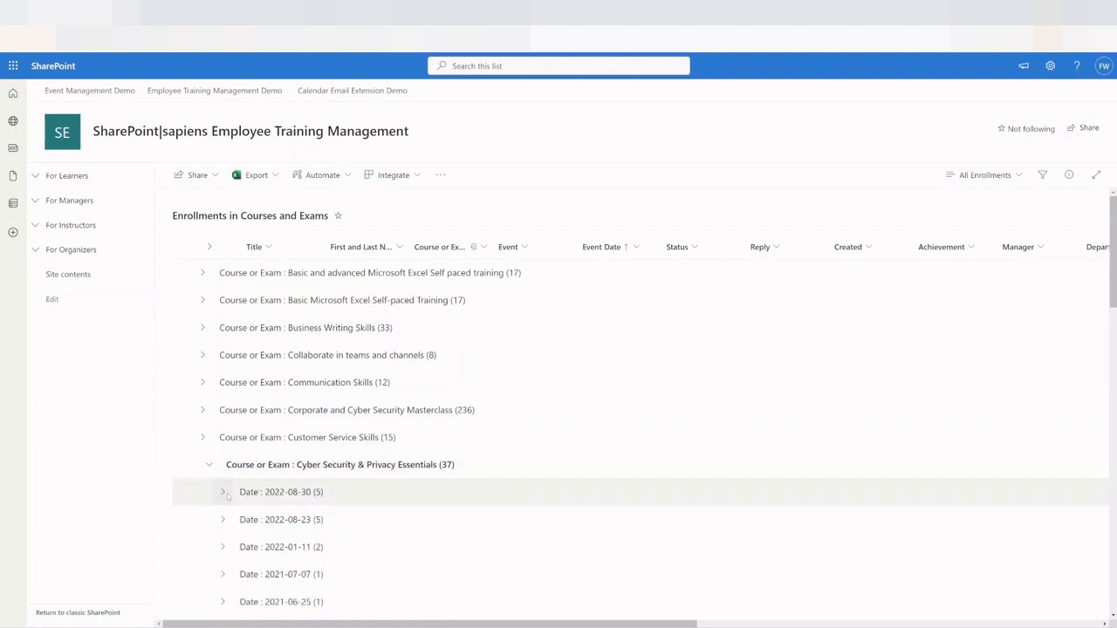
{"action": "left_click", "coordinate": [225, 494]}
{"action": "scroll", "coordinate": [306, 512], "scroll_direction": "down", "scroll_amount": 1}
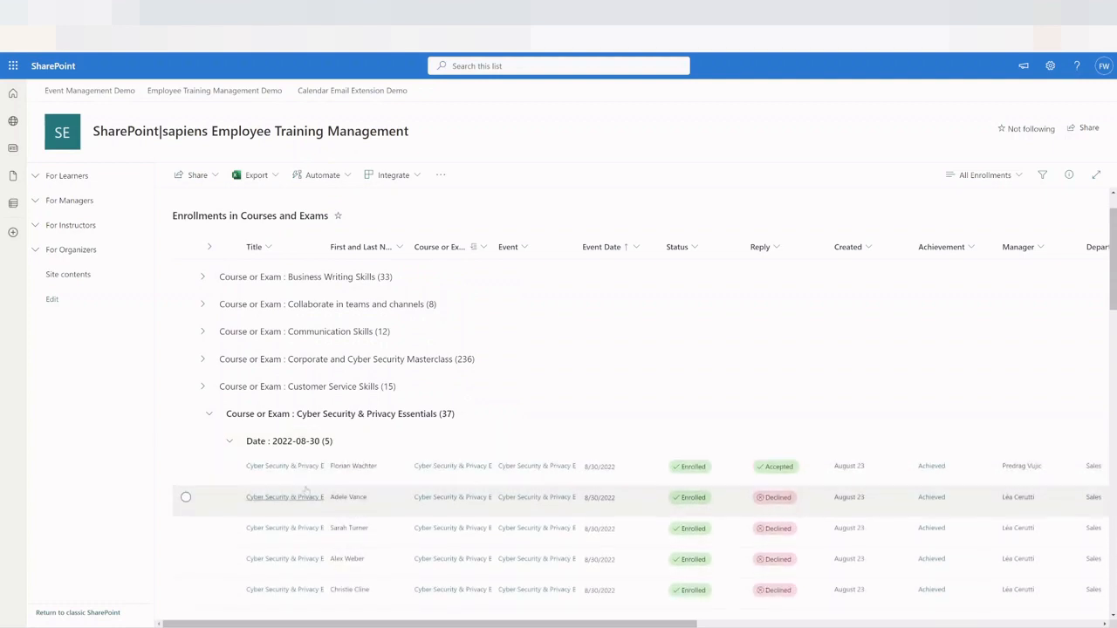
{"action": "left_click", "coordinate": [230, 440]}
{"action": "left_click", "coordinate": [209, 414]}
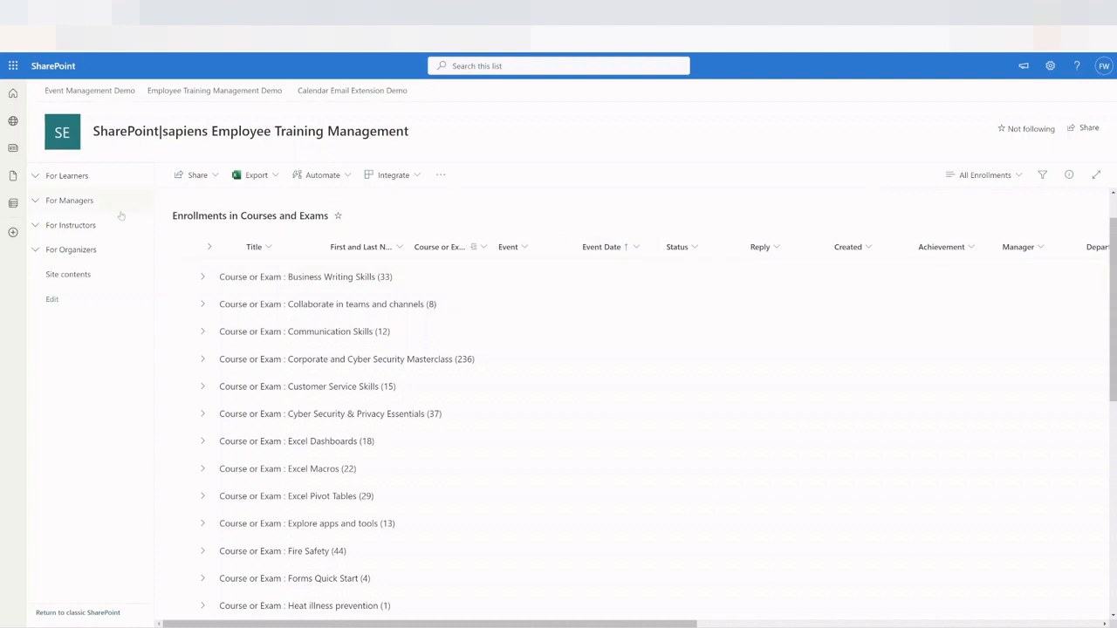
{"action": "left_click", "coordinate": [35, 251]}
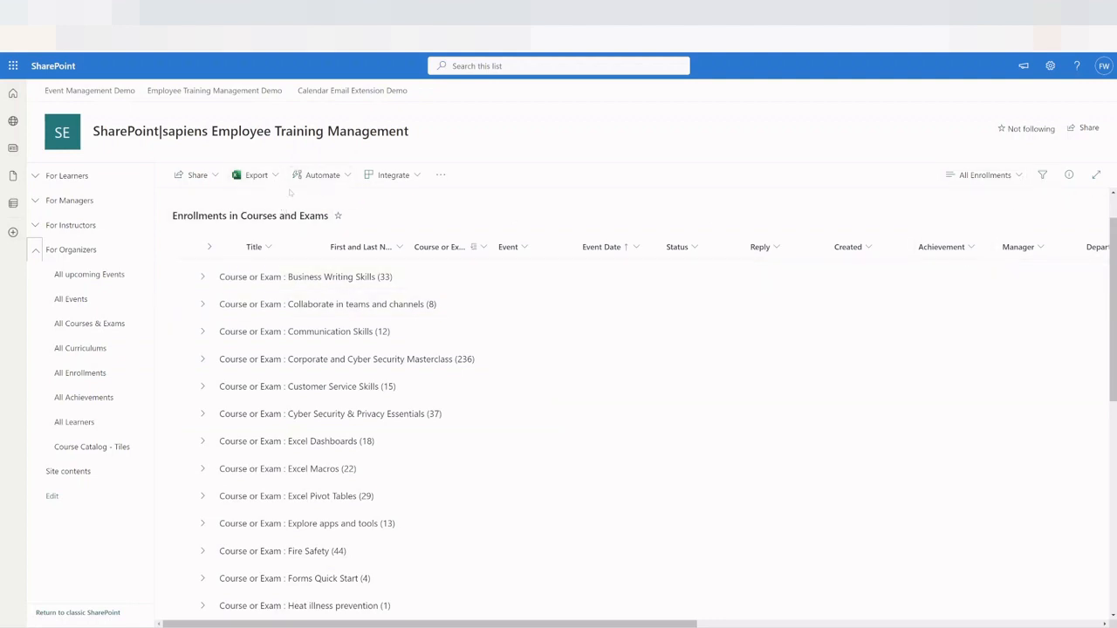
{"action": "left_click", "coordinate": [399, 178]}
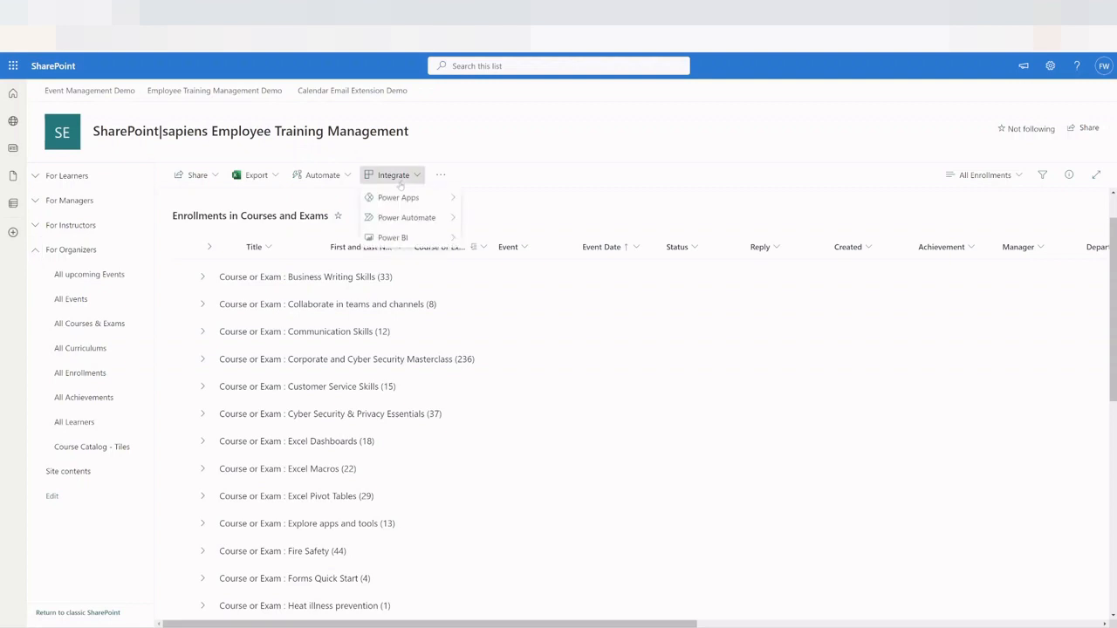
{"action": "left_click", "coordinate": [627, 209]}
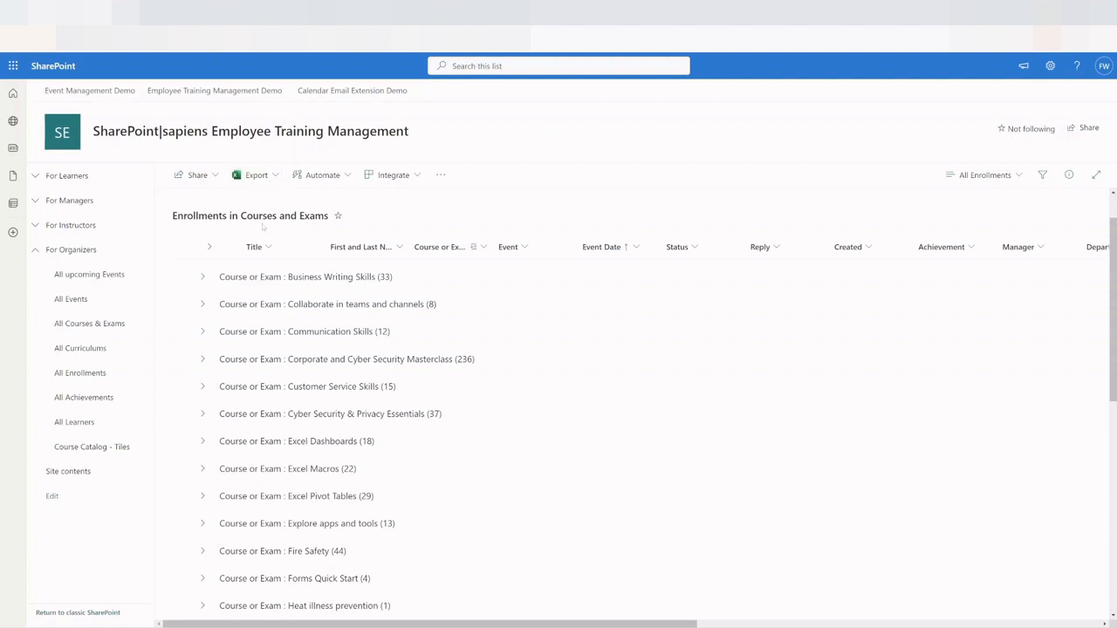
Step: Export the enrollments list to Excel and enable the data connection in the exported query file
{"action": "left_click", "coordinate": [256, 176]}
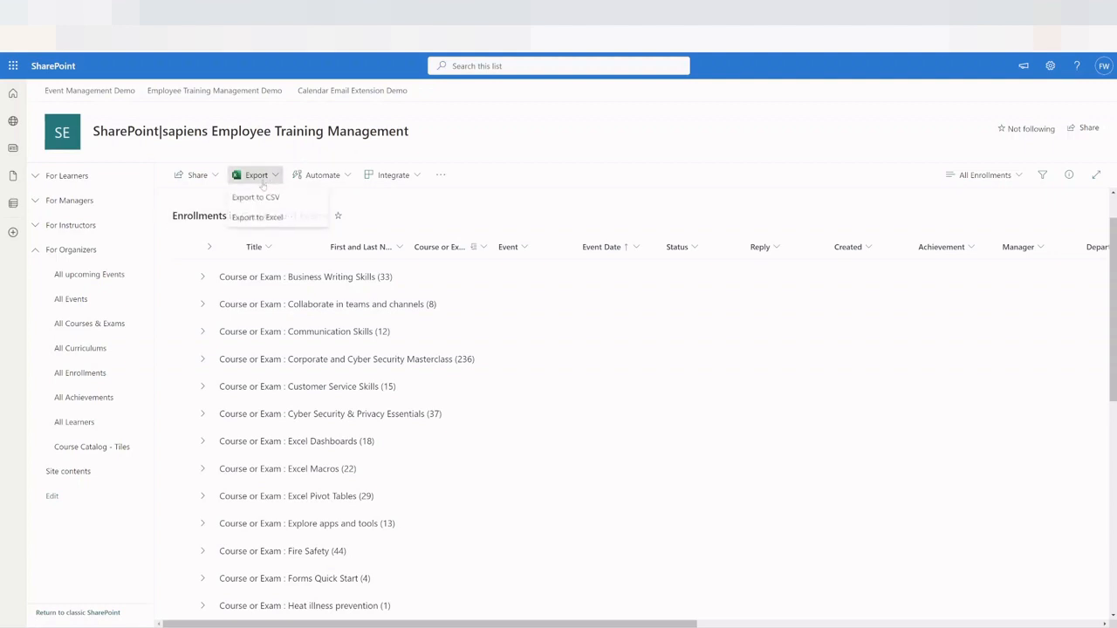
{"action": "left_click", "coordinate": [271, 219]}
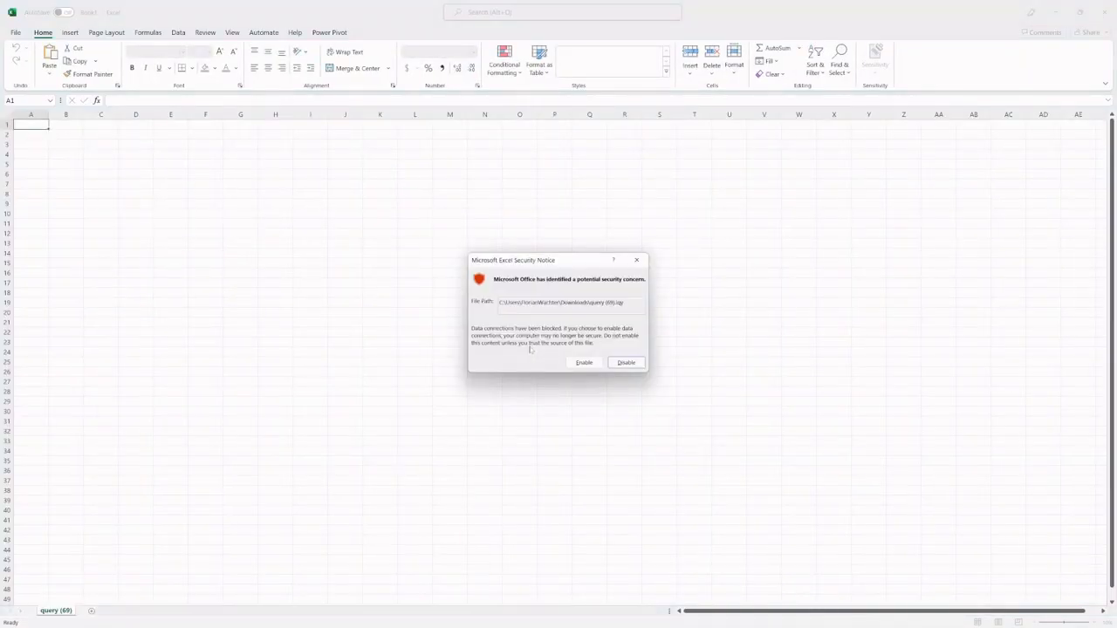
{"action": "left_click", "coordinate": [578, 361]}
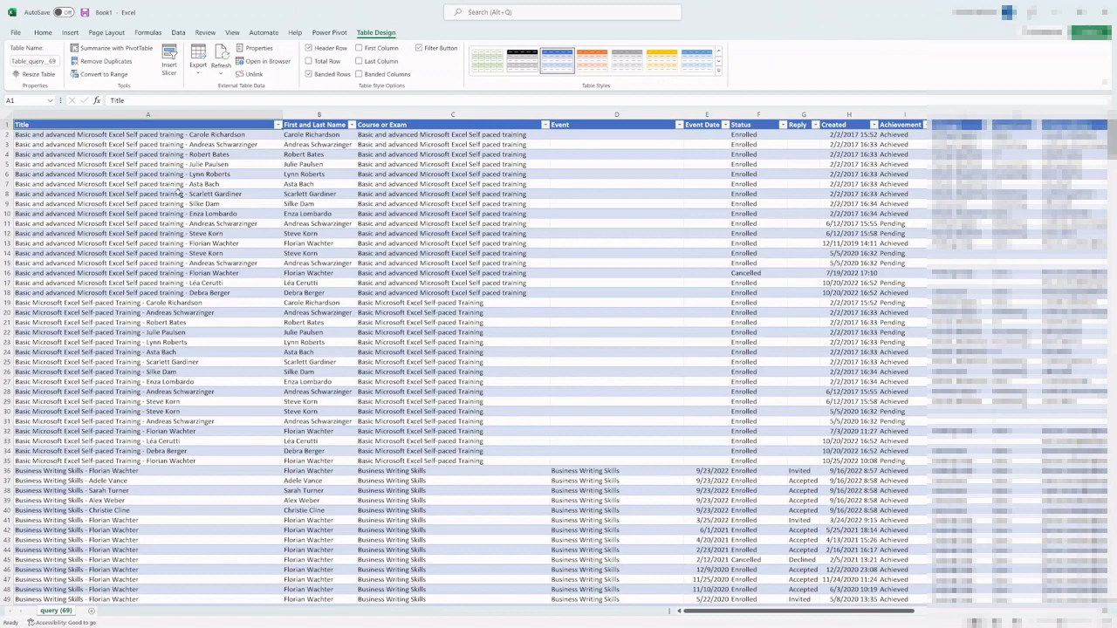
Step: Insert the recommended PivotTable Count of Title by Status from the exported enrollment table
{"action": "left_click", "coordinate": [153, 175]}
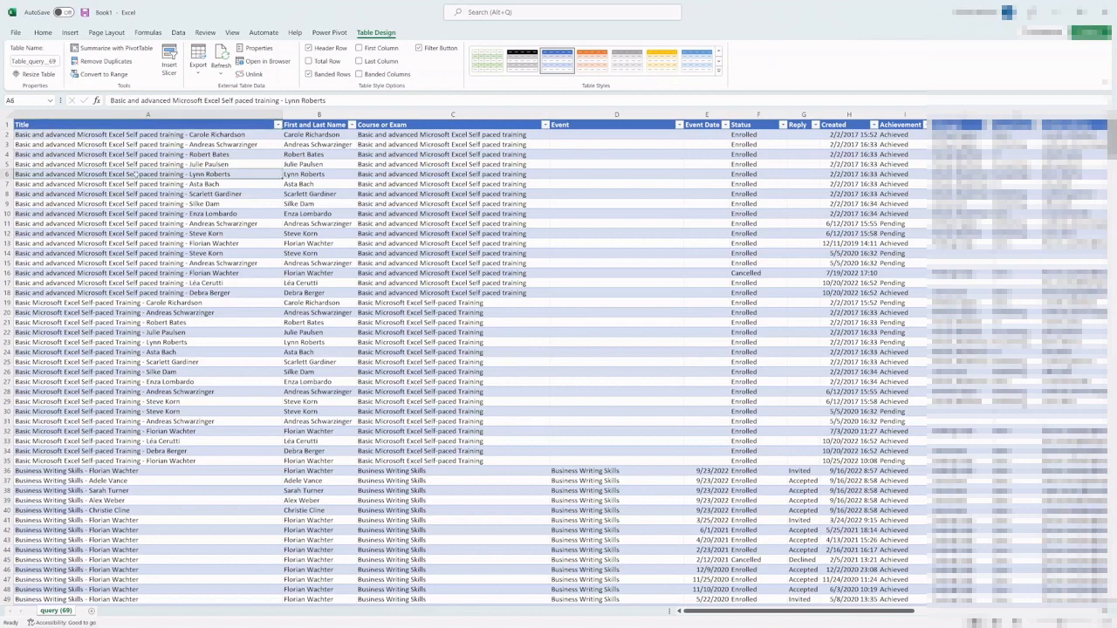
{"action": "left_click", "coordinate": [66, 33]}
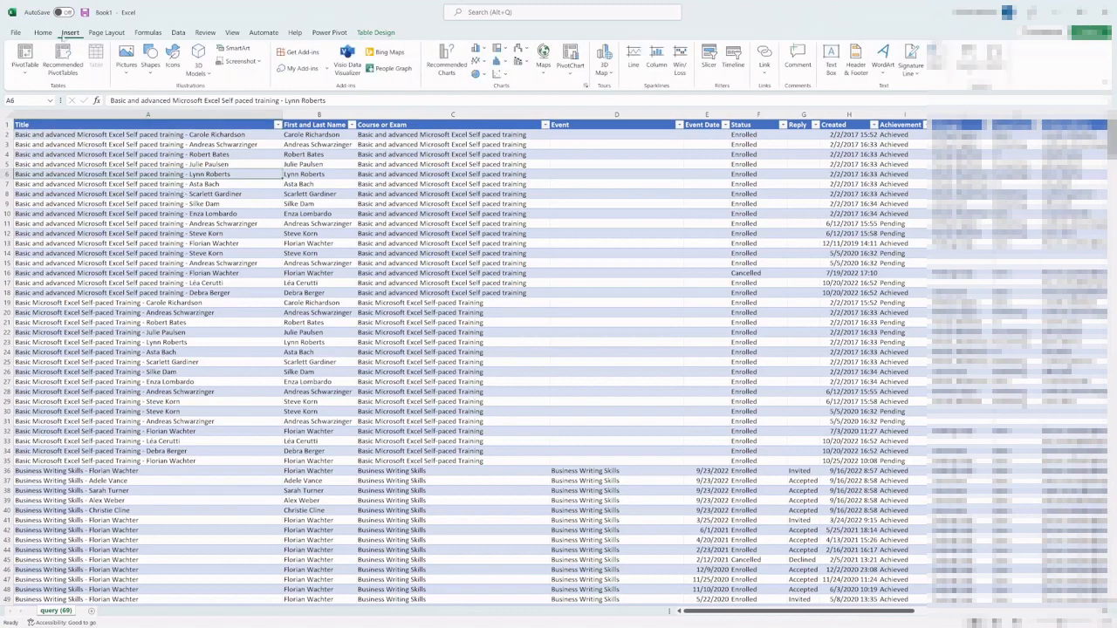
{"action": "left_click", "coordinate": [63, 70]}
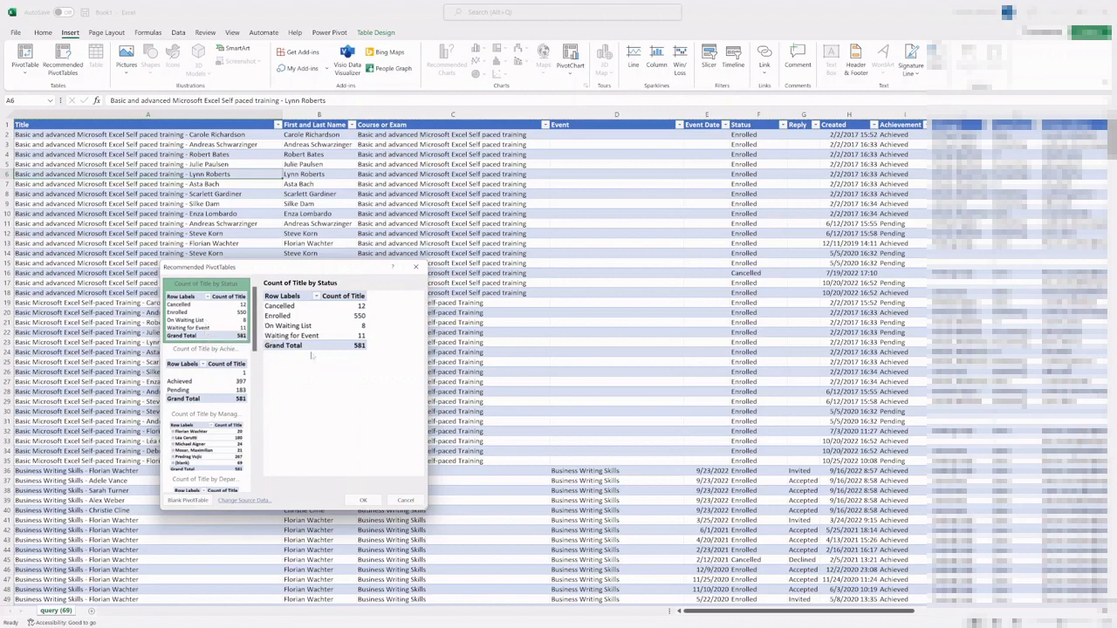
{"action": "left_click", "coordinate": [365, 501]}
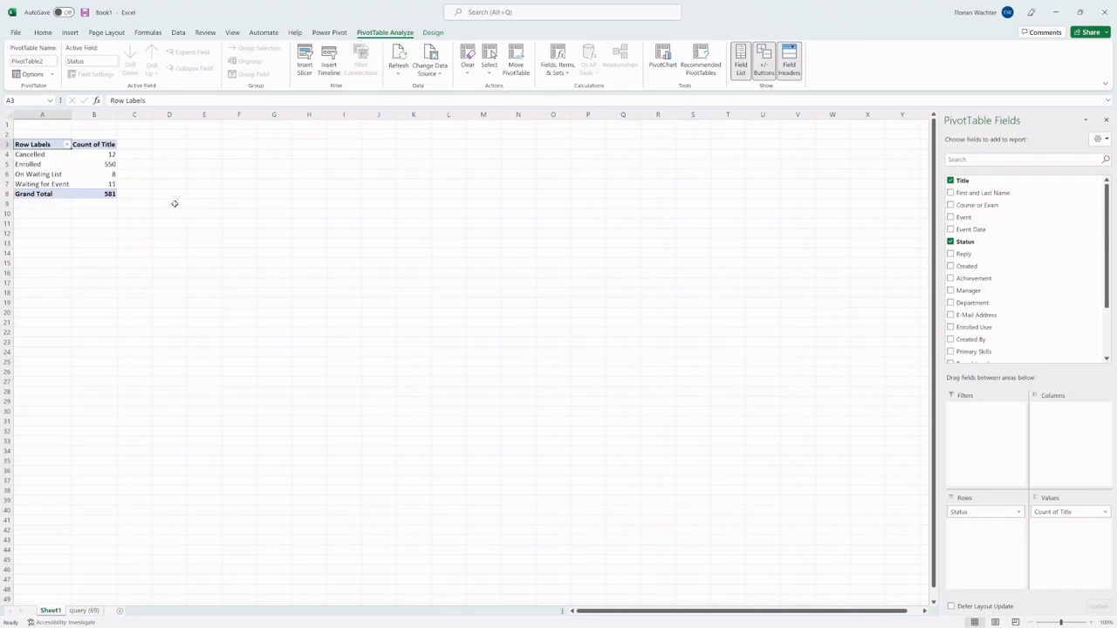
Step: Examine the title counts for each enrollment status in the PivotTable
{"action": "left_click", "coordinate": [96, 157]}
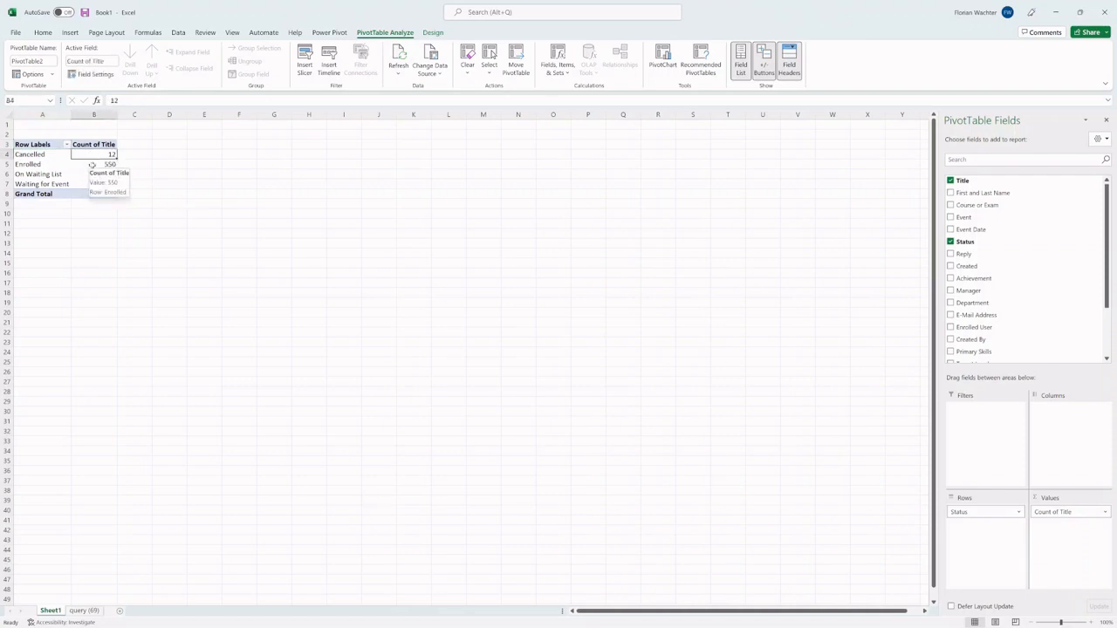
{"action": "left_click", "coordinate": [98, 167]}
{"action": "left_click", "coordinate": [103, 175]}
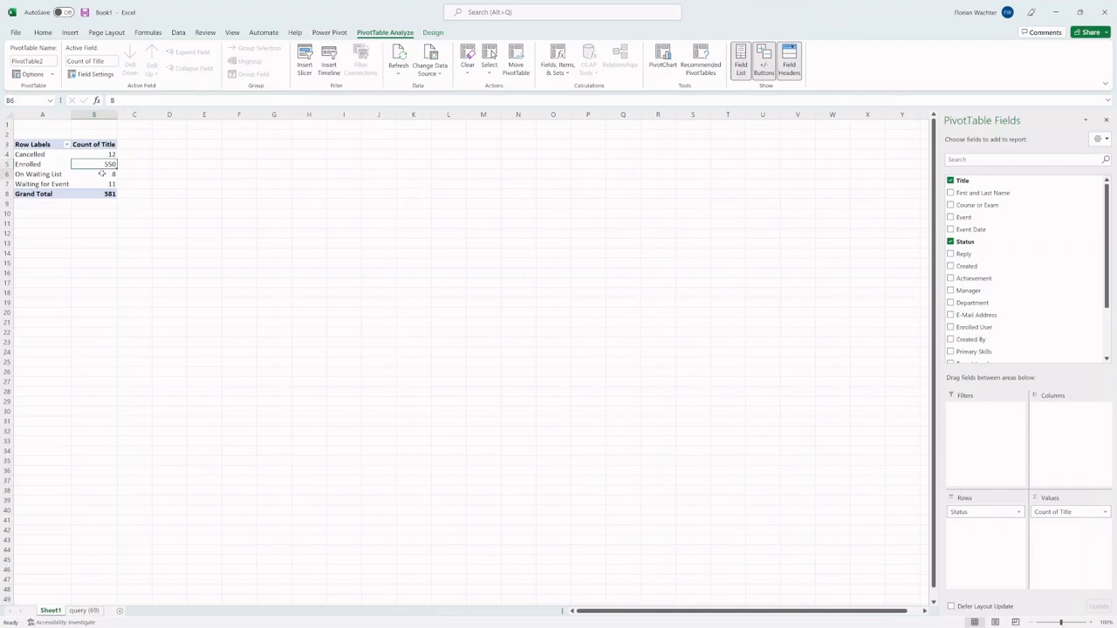
{"action": "left_click", "coordinate": [100, 185]}
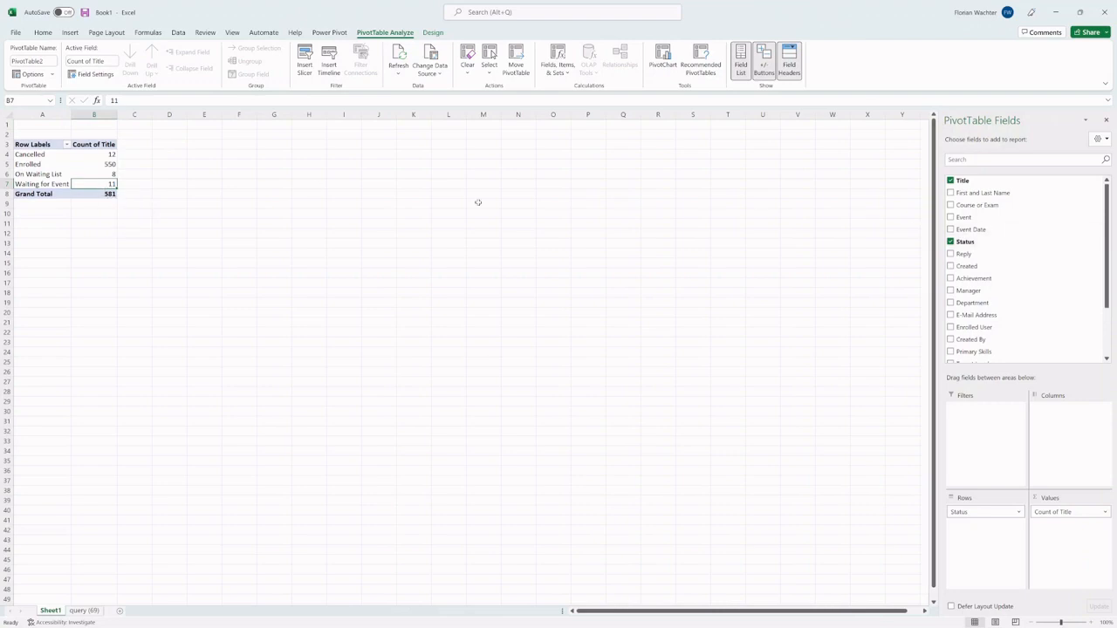
{"action": "left_click", "coordinate": [202, 165]}
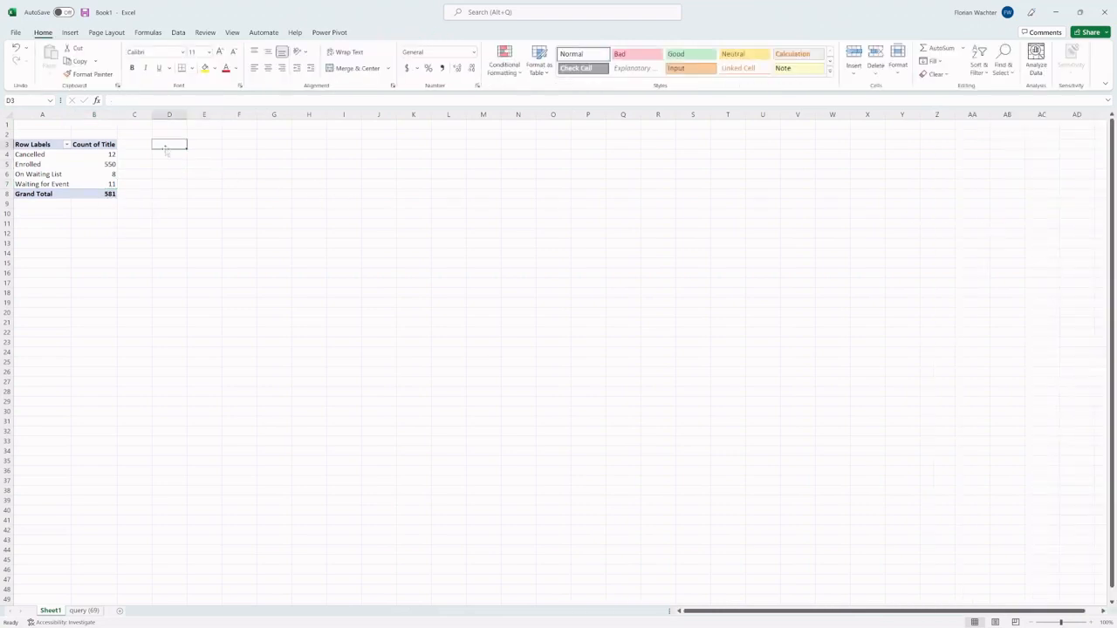
Step: Insert a pie PivotChart from the status PivotTable and place it beside the table, starting around cell D3
{"action": "left_click", "coordinate": [82, 155]}
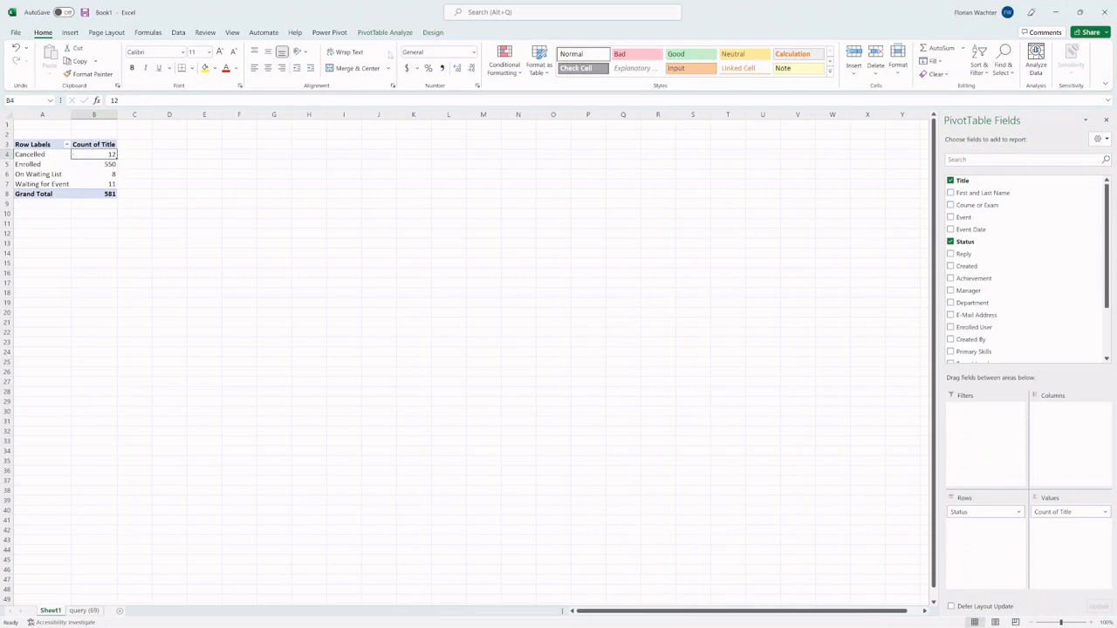
{"action": "left_click", "coordinate": [337, 35]}
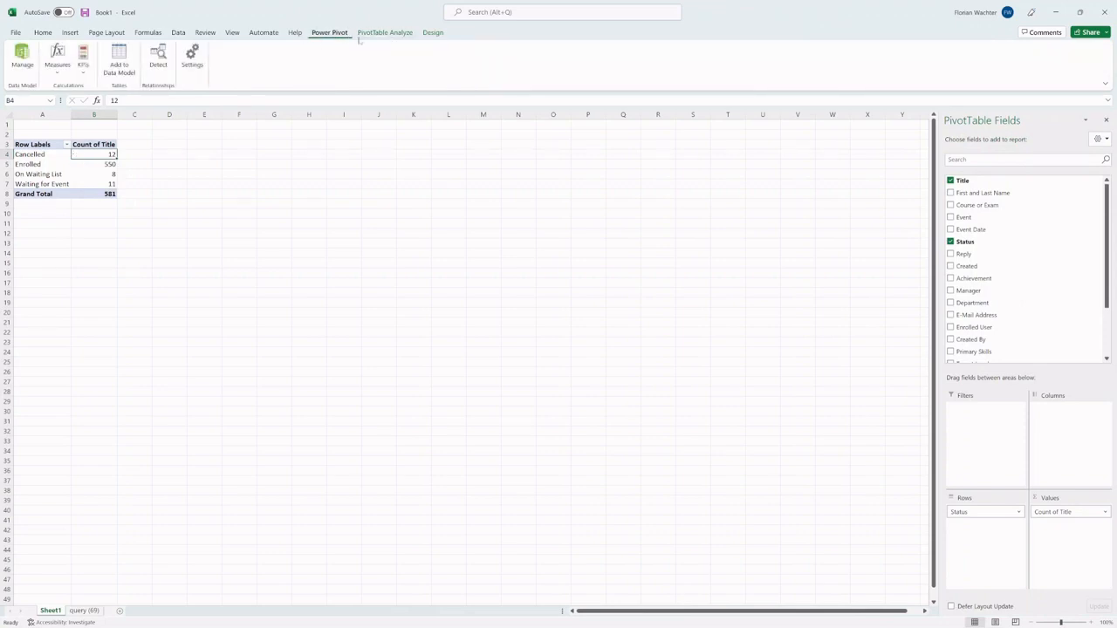
{"action": "left_click", "coordinate": [377, 35]}
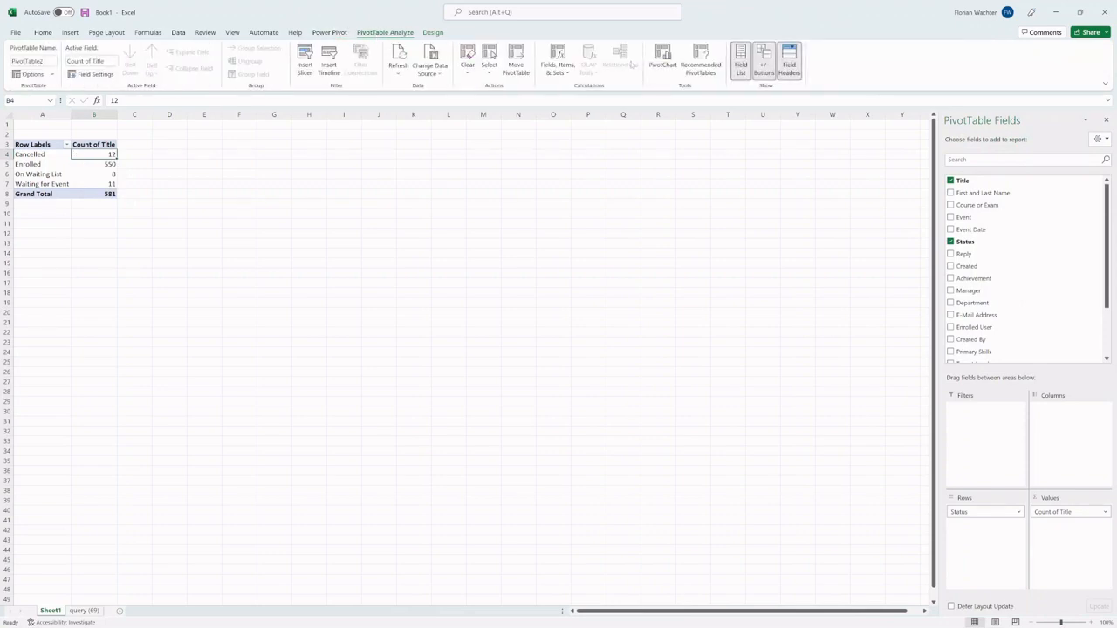
{"action": "left_click", "coordinate": [665, 65]}
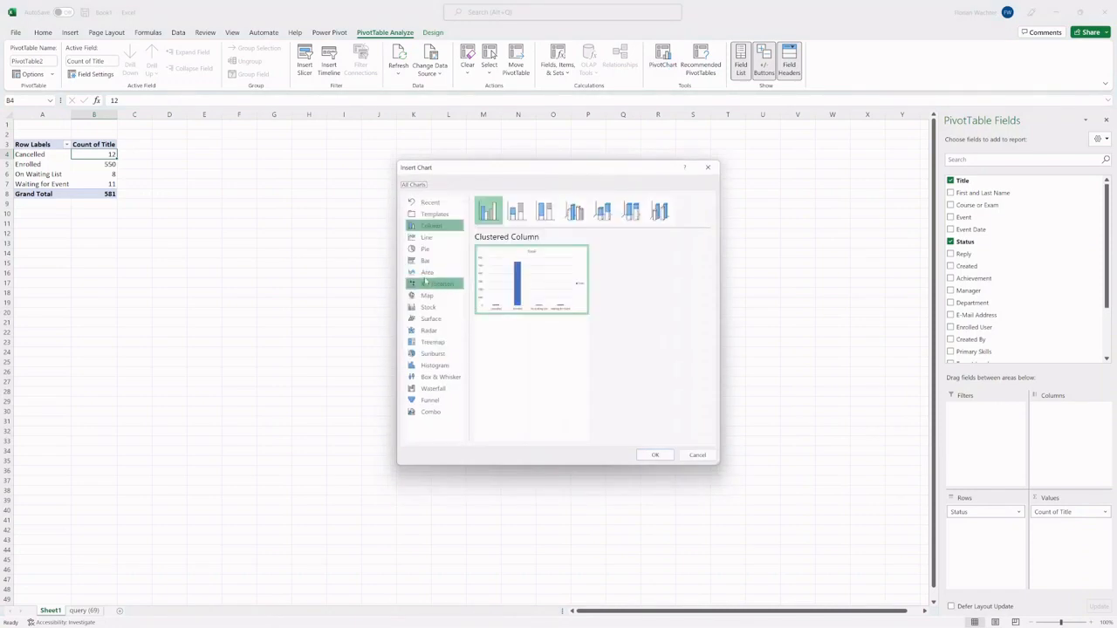
{"action": "left_click", "coordinate": [425, 249]}
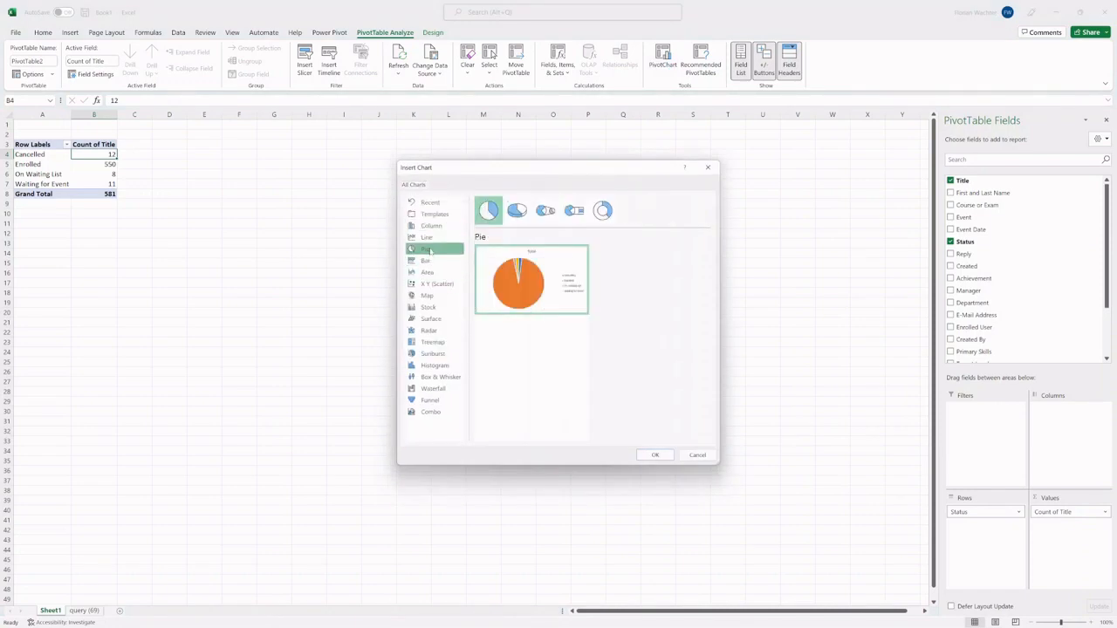
{"action": "left_click", "coordinate": [656, 457]}
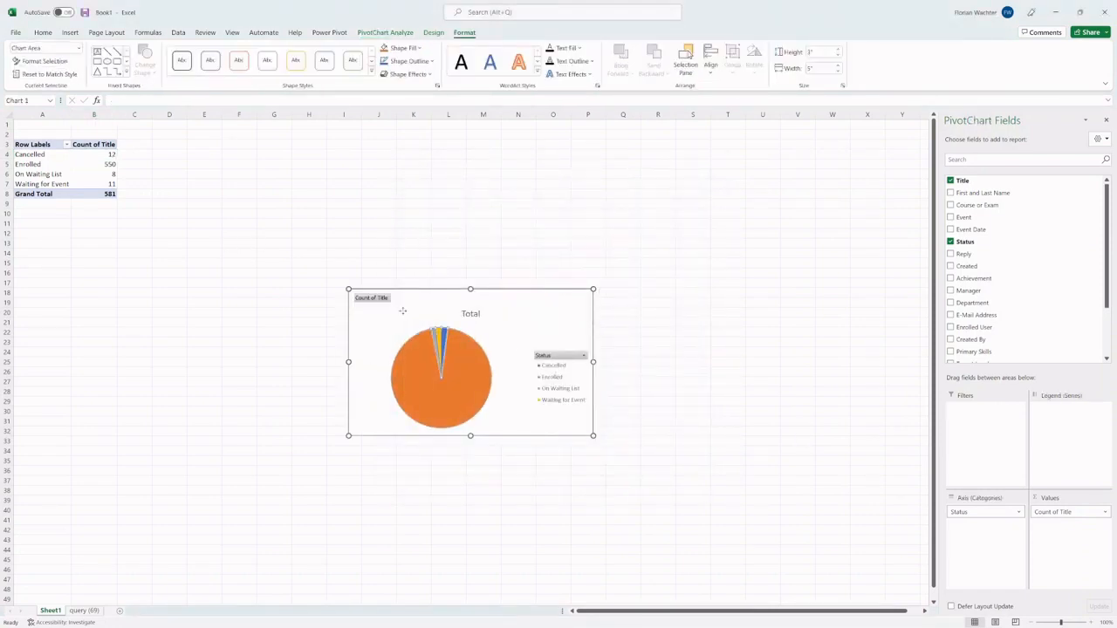
{"action": "left_click_drag", "start_coordinate": [426, 301], "coordinate": [229, 153]}
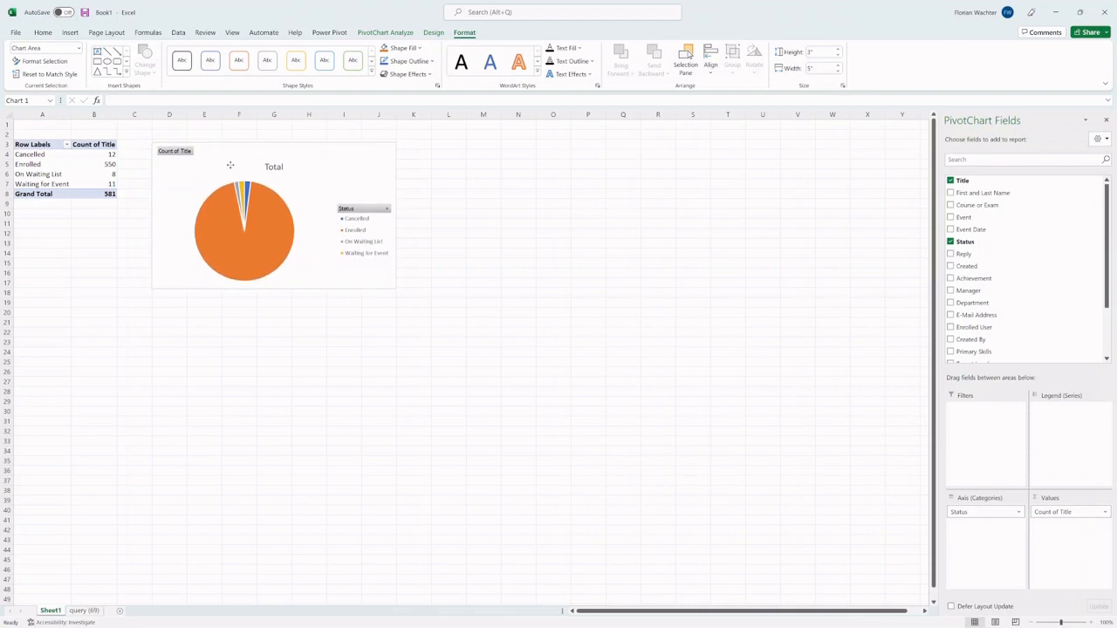
{"action": "mouse_move", "coordinate": [234, 218]}
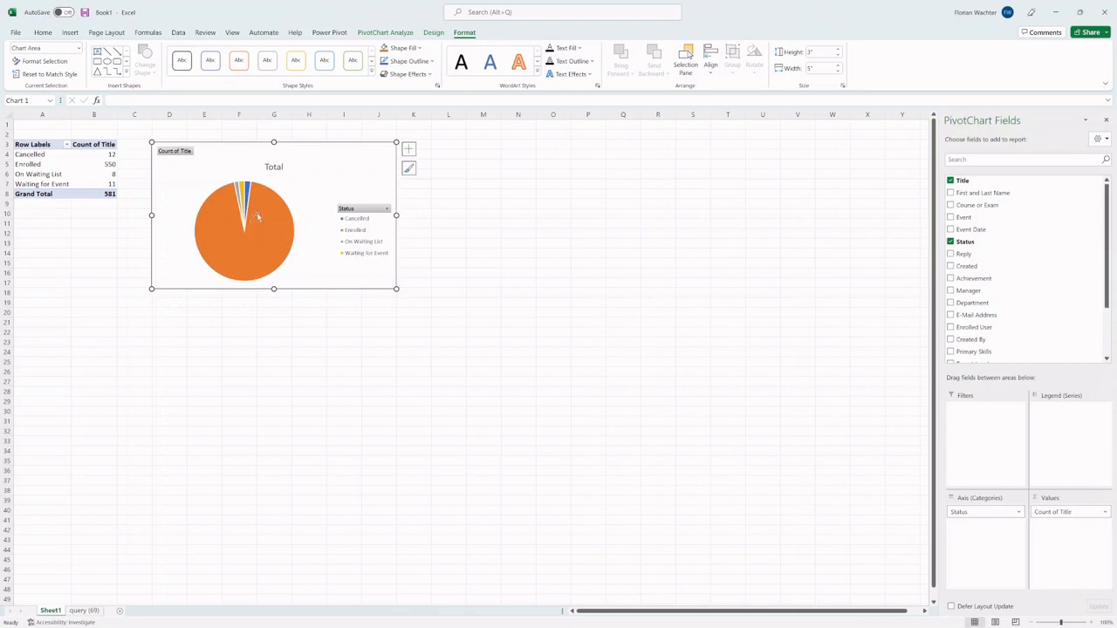
Step: Add a Course or Exam slicer, place it beside the pie chart and enlarge it to about 6.08 in high by 6.17 in wide
{"action": "left_click", "coordinate": [387, 32]}
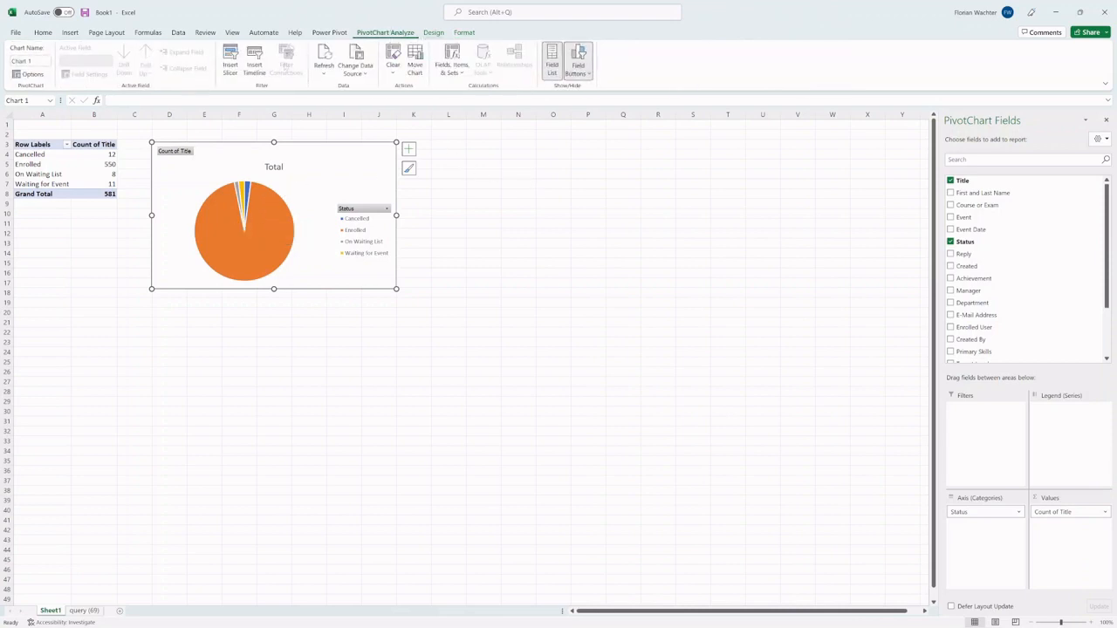
{"action": "left_click", "coordinate": [230, 62]}
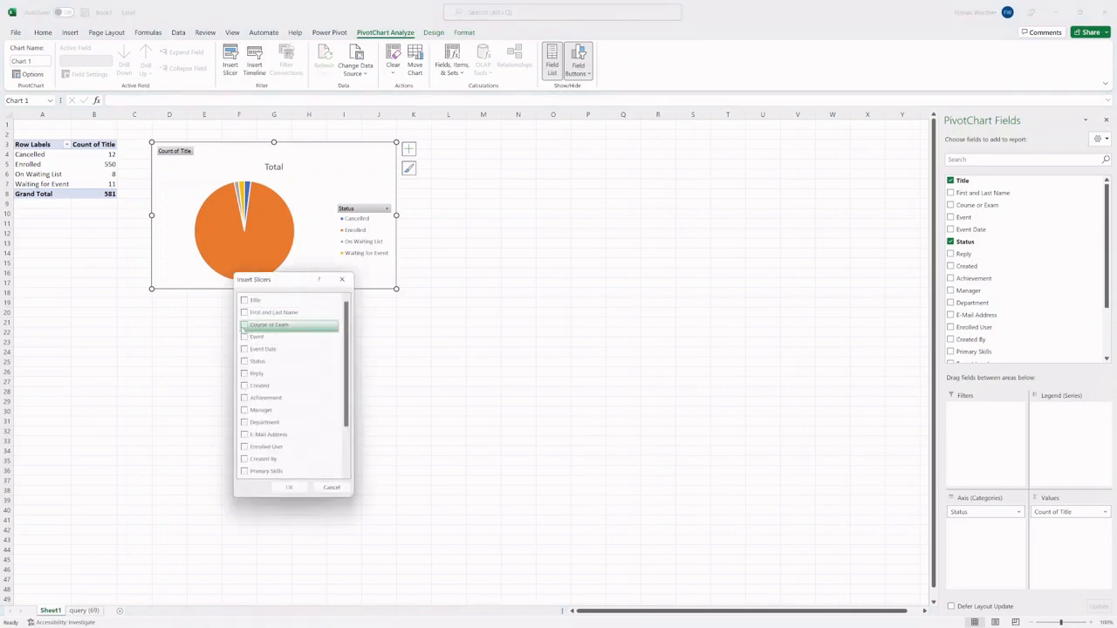
{"action": "left_click", "coordinate": [245, 326]}
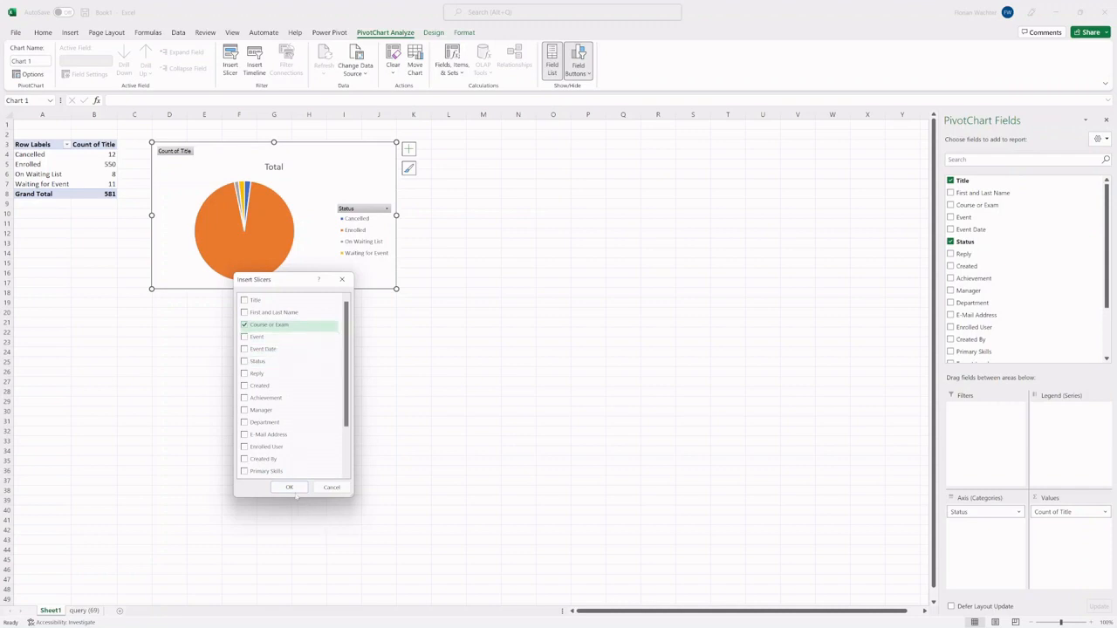
{"action": "left_click", "coordinate": [289, 487]}
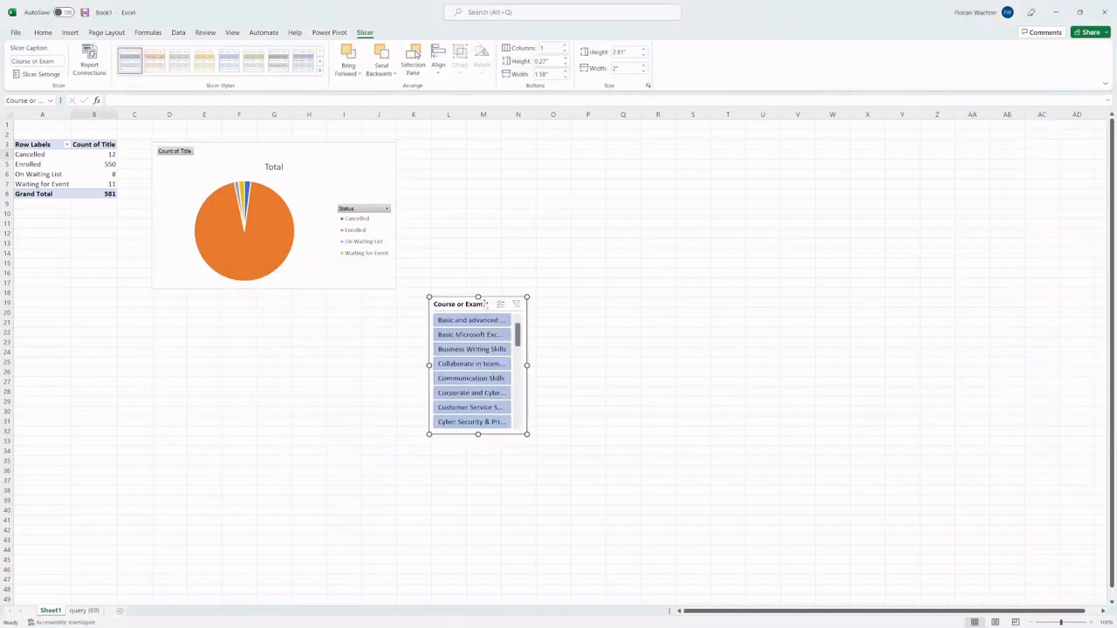
{"action": "left_click_drag", "start_coordinate": [487, 305], "coordinate": [488, 148]}
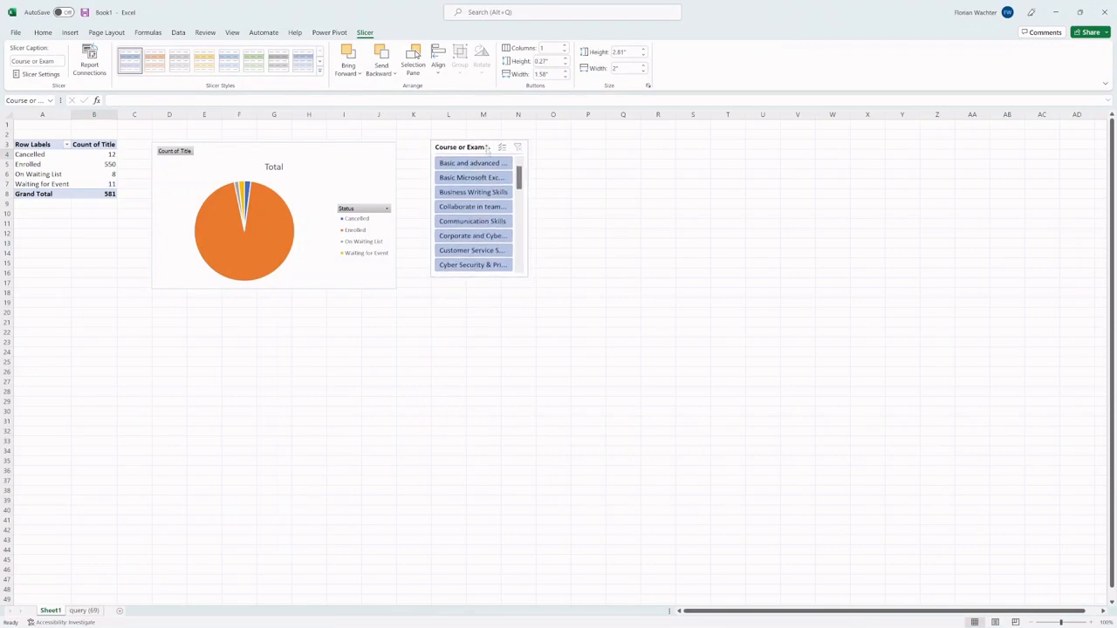
{"action": "left_click_drag", "start_coordinate": [528, 275], "coordinate": [731, 436]}
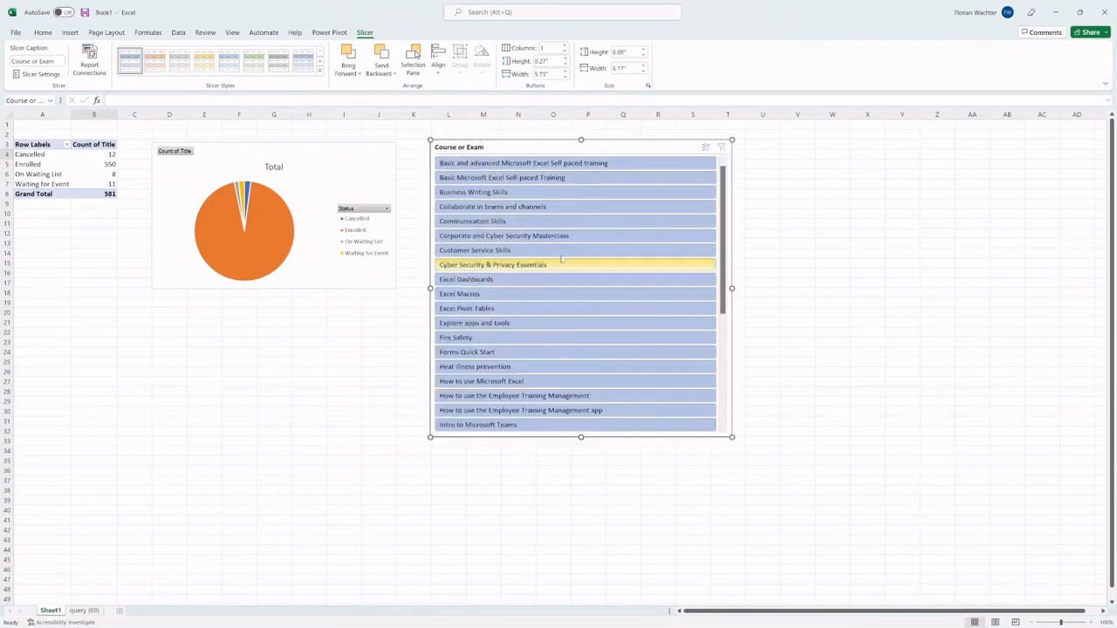
Step: Filter the PivotTable and chart by Corporate and Cyber Security Masterclass, and switch the filter to Cyber Security & Privacy Essentials
{"action": "left_click", "coordinate": [552, 238]}
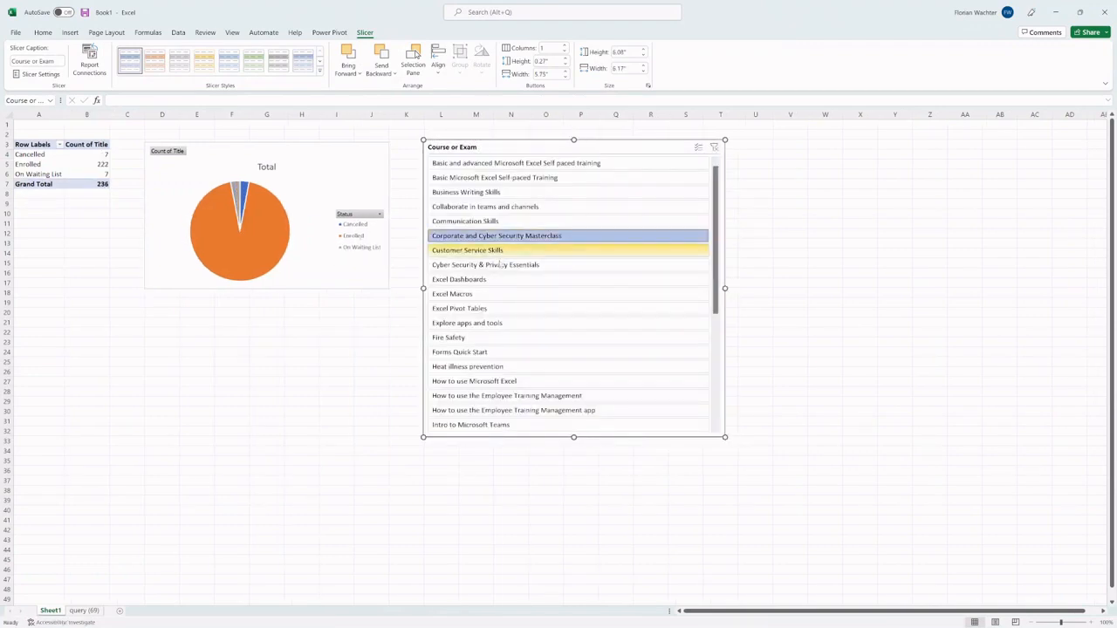
{"action": "left_click", "coordinate": [500, 265]}
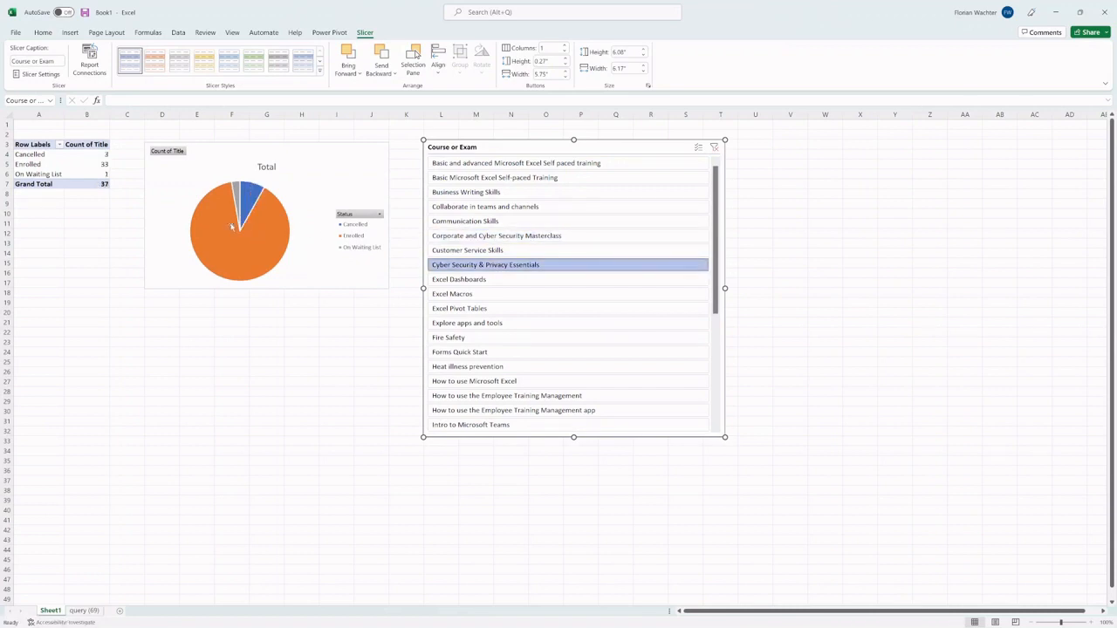
Step: Filter the PivotTable and chart by Excel Pivot Tables, and clear the course slicer's filter
{"action": "left_click", "coordinate": [505, 309]}
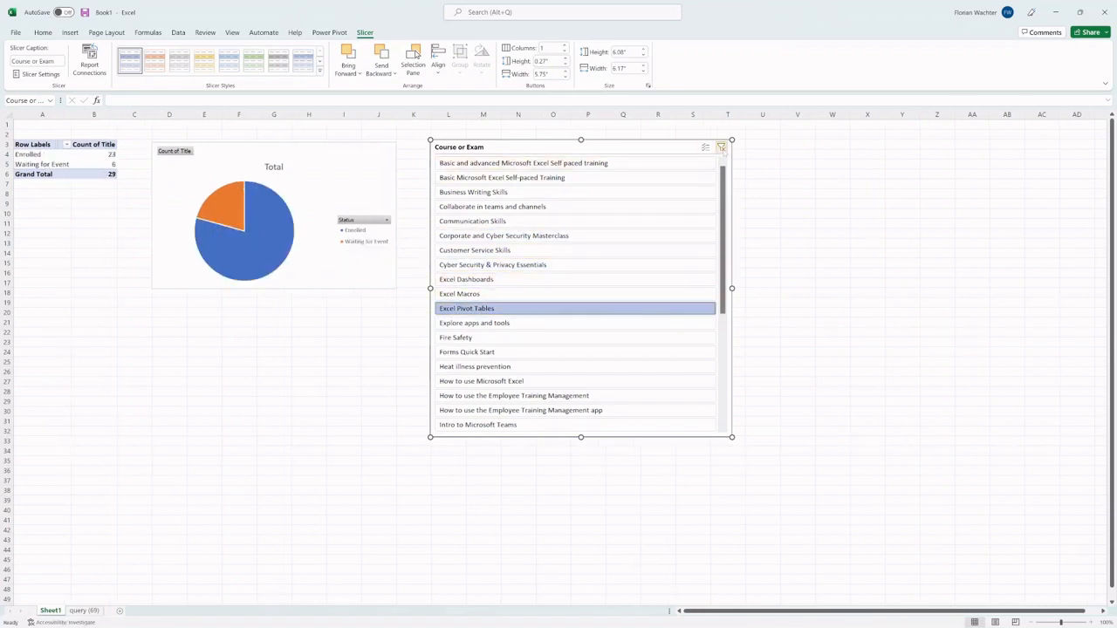
{"action": "left_click", "coordinate": [721, 148]}
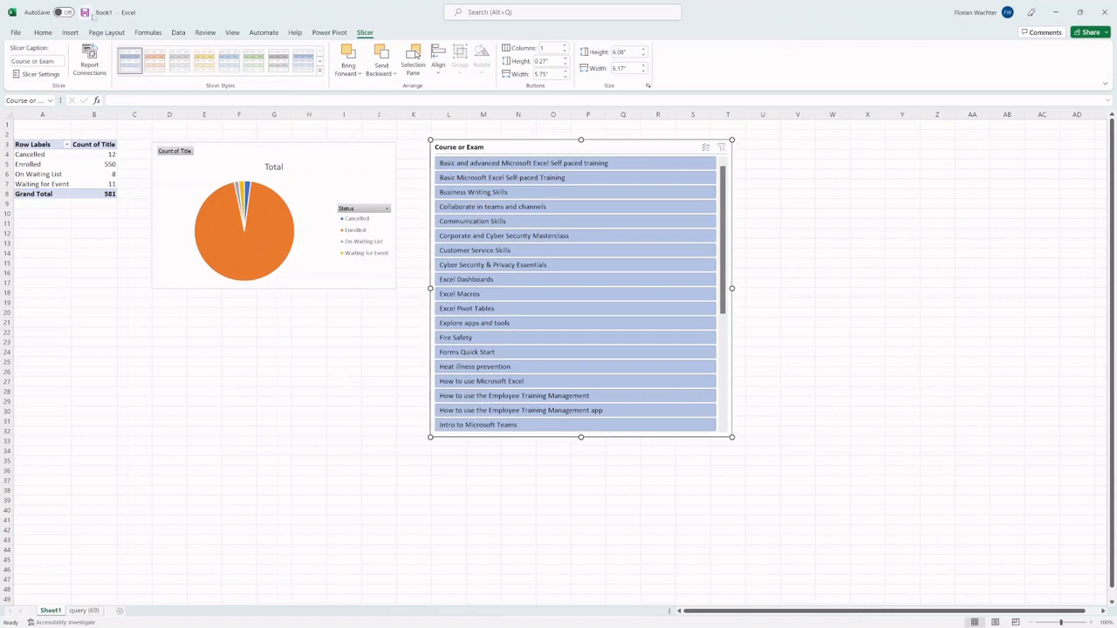
Step: Set the query (69) connection to refresh its data when opening the file, and close the workbook
{"action": "left_click", "coordinate": [178, 35]}
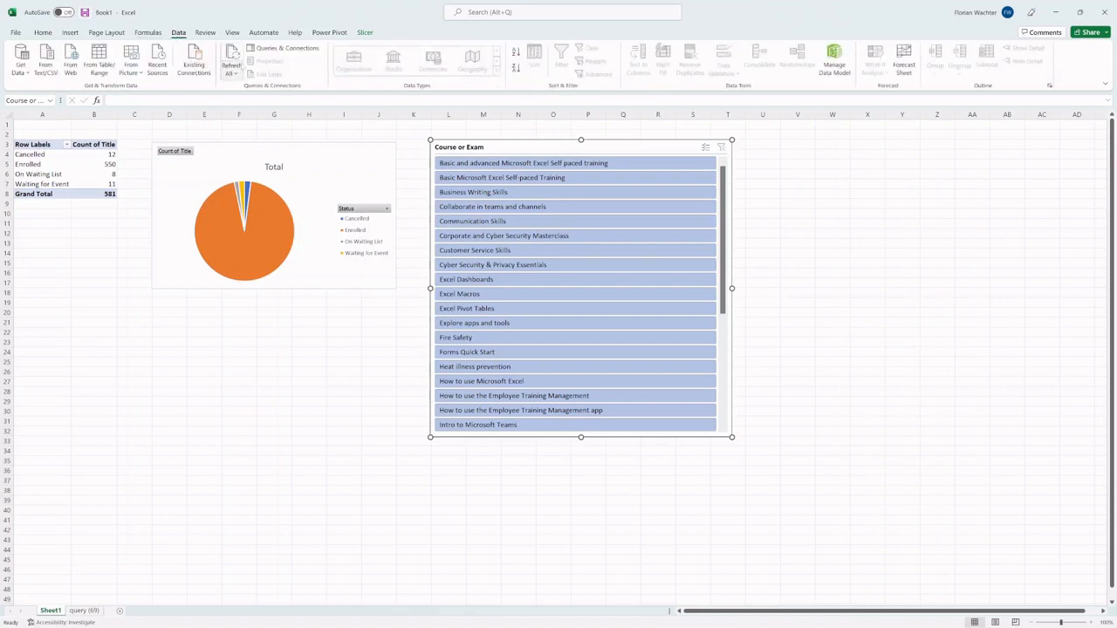
{"action": "left_click", "coordinate": [270, 48]}
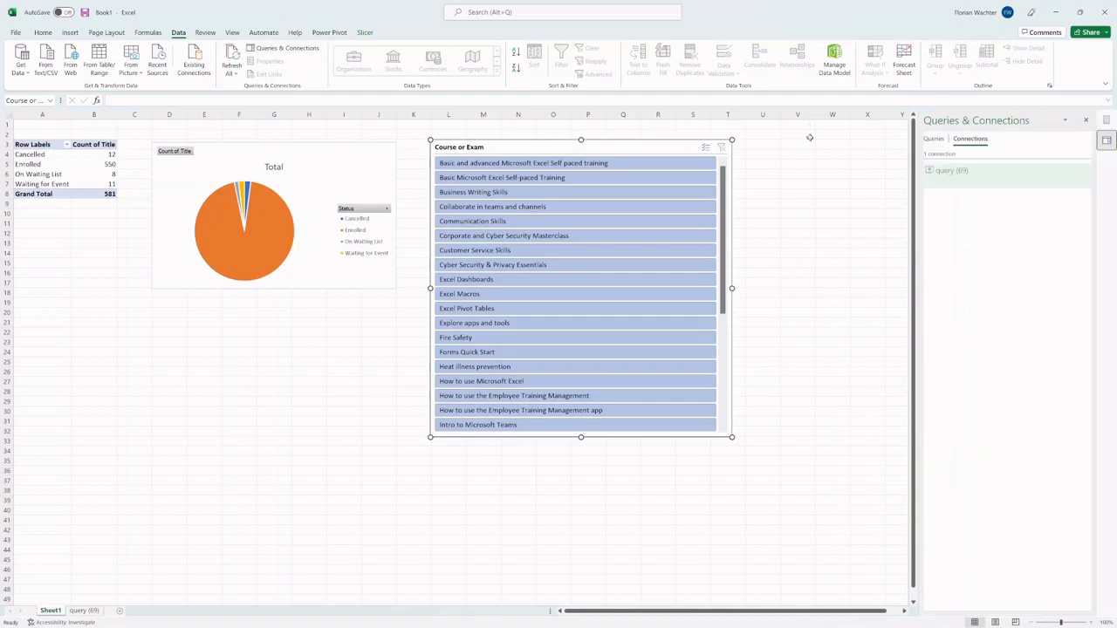
{"action": "right_click", "coordinate": [995, 180]}
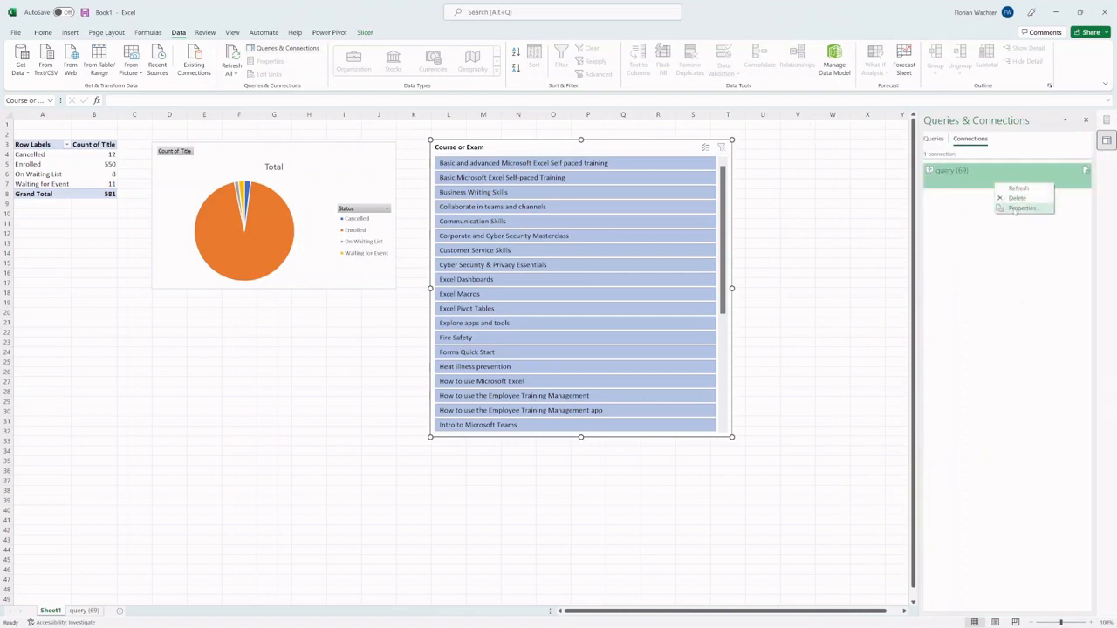
{"action": "left_click", "coordinate": [1014, 210]}
{"action": "left_click", "coordinate": [242, 355]}
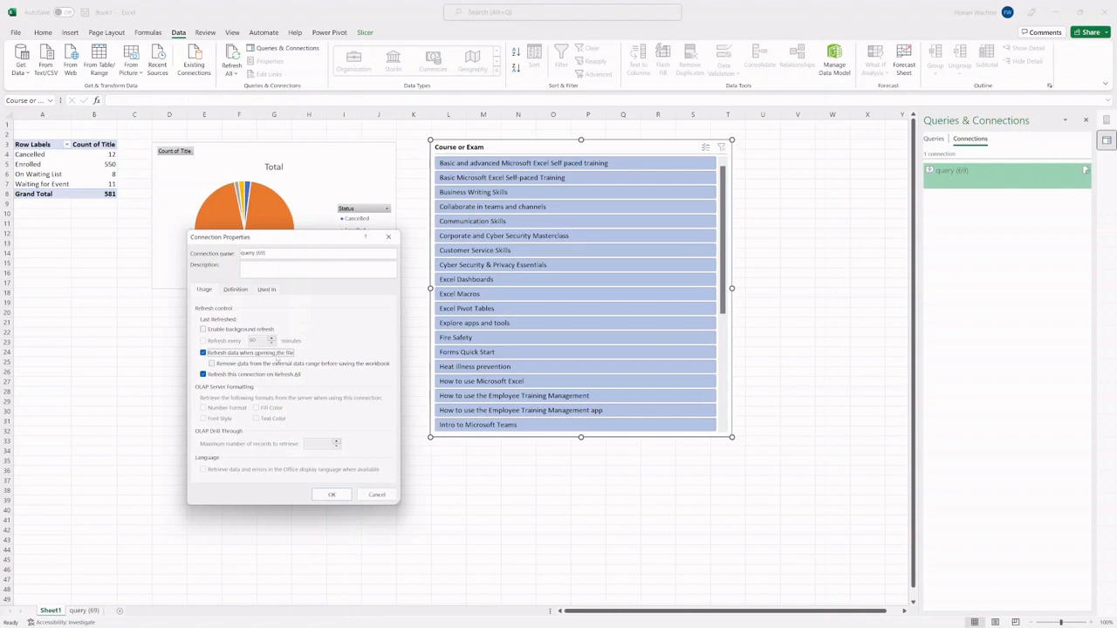
{"action": "left_click", "coordinate": [332, 494]}
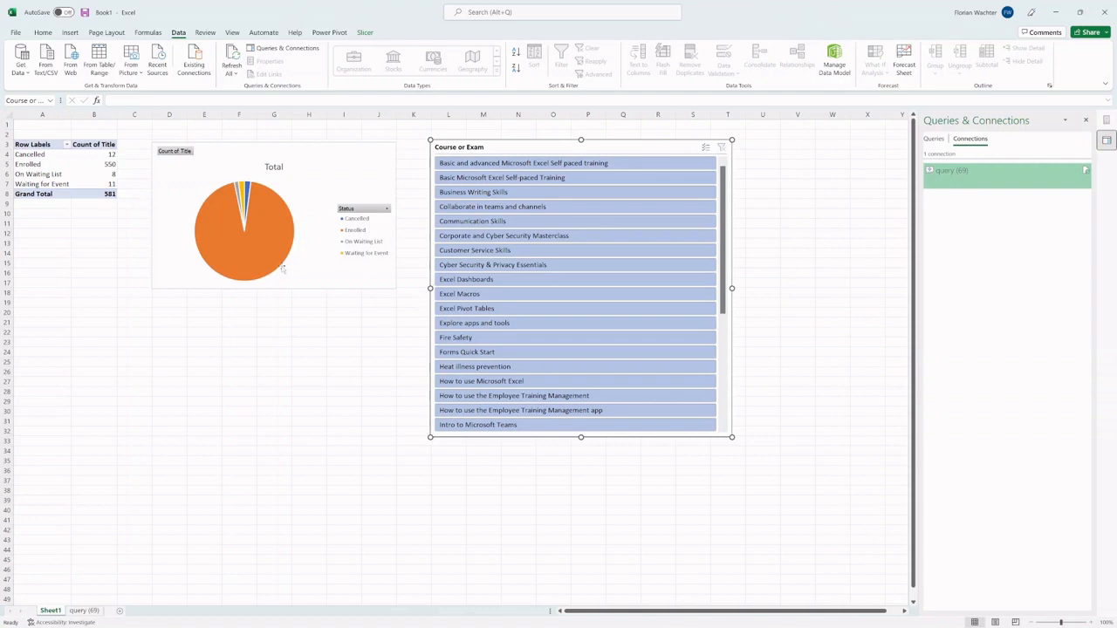
{"action": "left_click", "coordinate": [1104, 12]}
{"action": "left_click", "coordinate": [596, 375]}
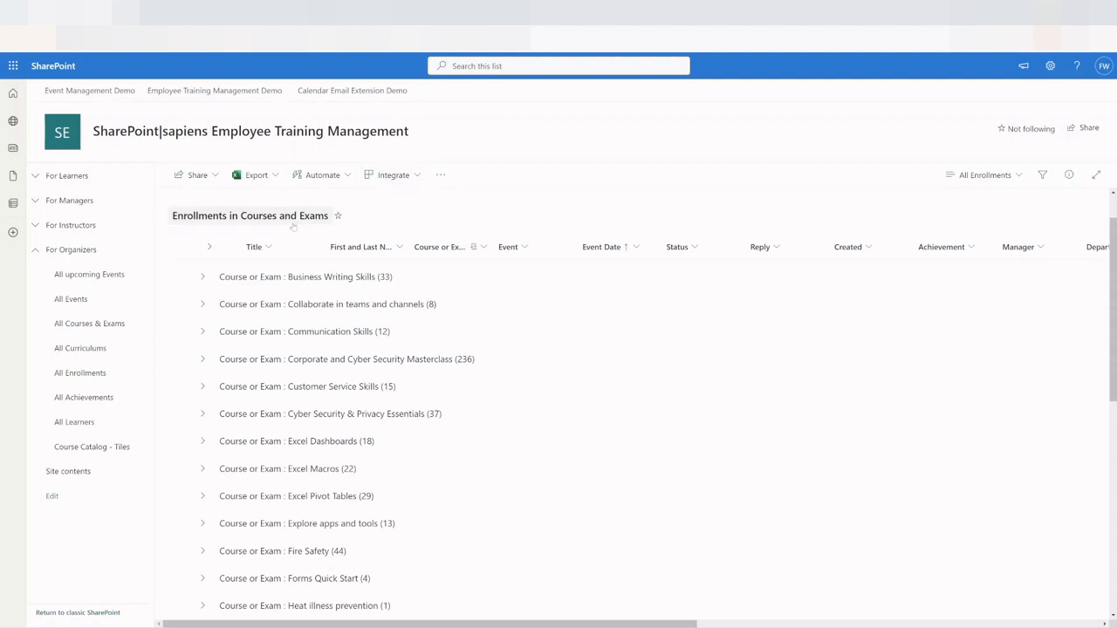
Step: Switch to the SharePoint Enrollments in Courses and Exams list and open its Power BI integration options
{"action": "left_click", "coordinate": [393, 175]}
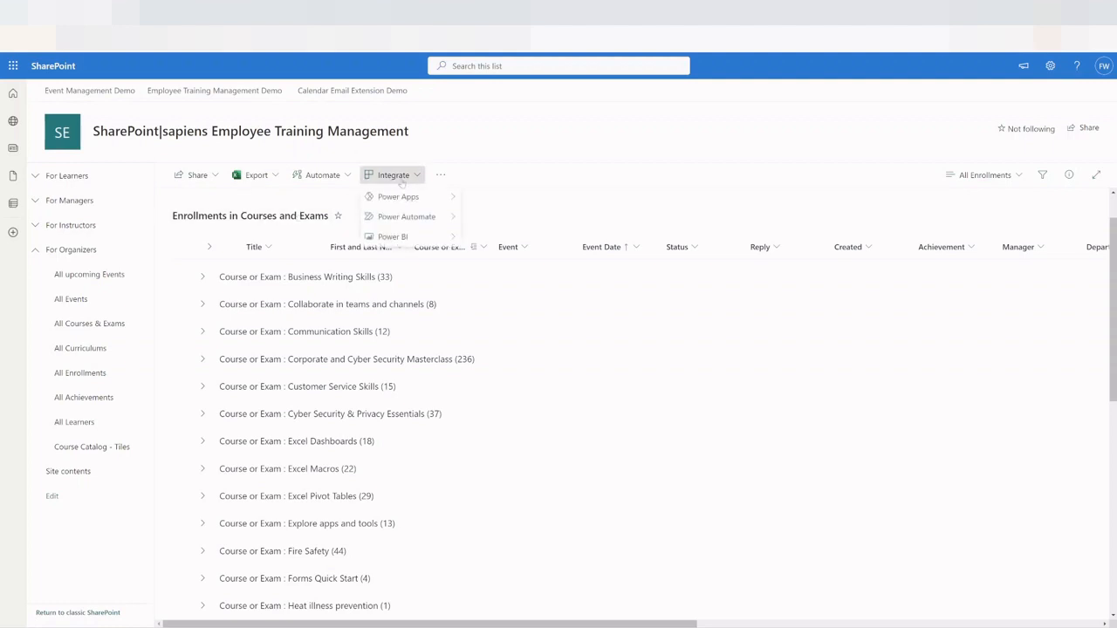
{"action": "mouse_move", "coordinate": [417, 243]}
{"action": "left_click", "coordinate": [498, 243]}
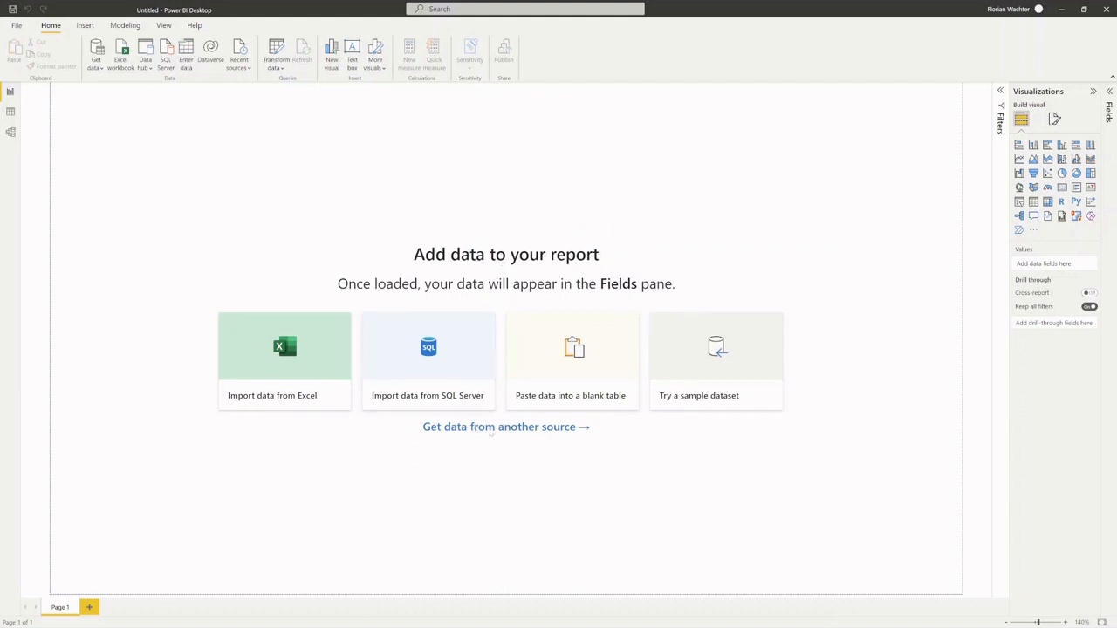
{"action": "left_click", "coordinate": [552, 435]}
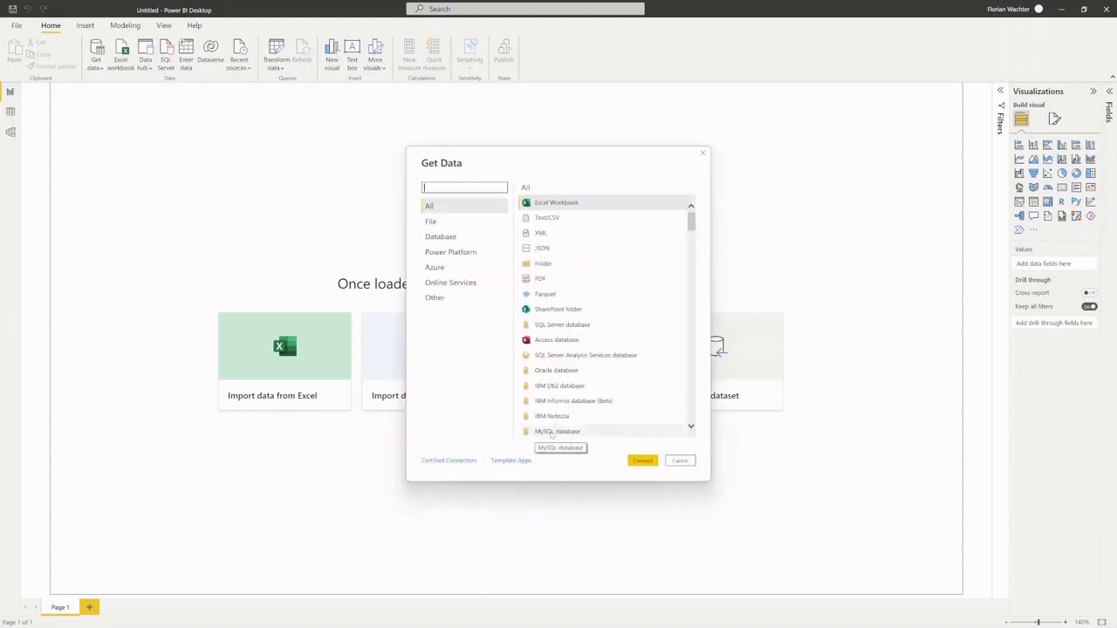
{"action": "left_click", "coordinate": [449, 283]}
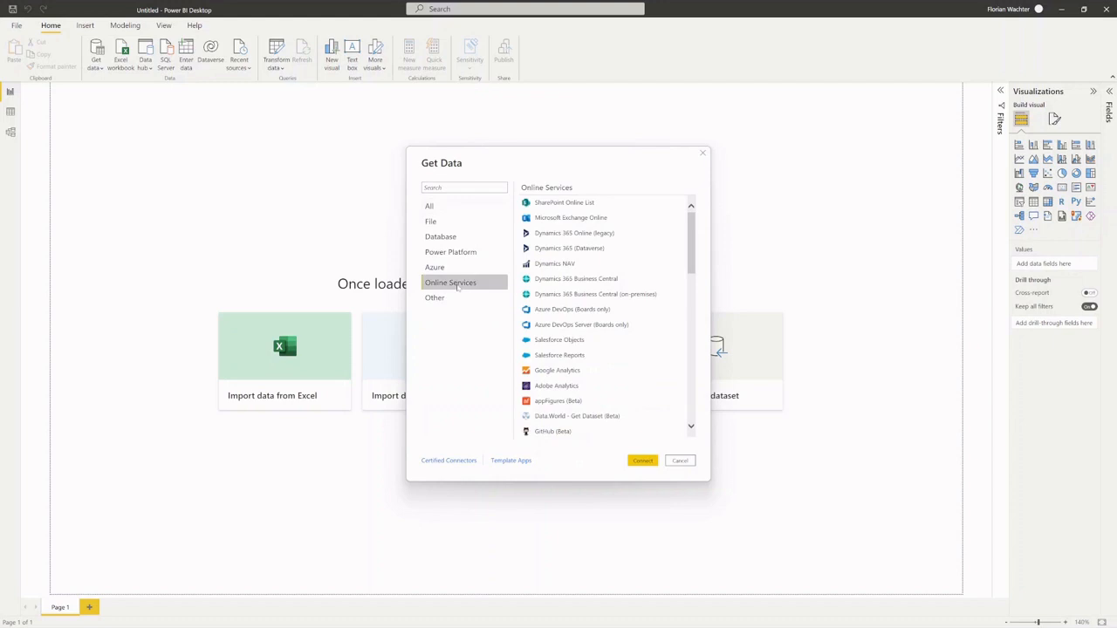
{"action": "left_click", "coordinate": [571, 203]}
{"action": "left_click", "coordinate": [643, 460]}
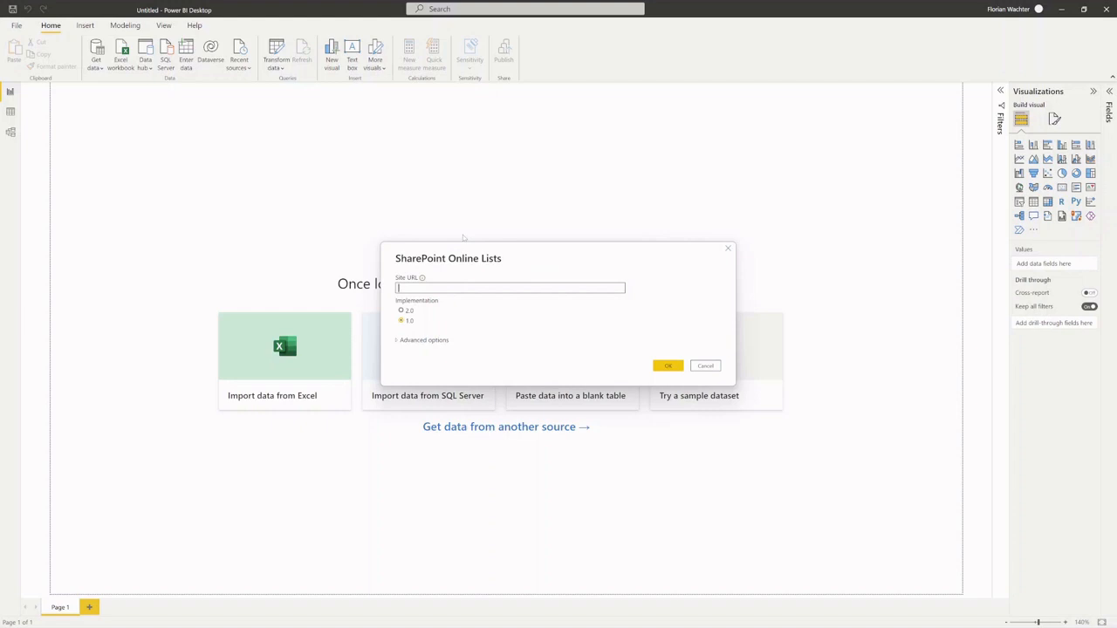
{"action": "type", "text": "https:"}
{"action": "type", "text": "//sharepointsapiens.sharepoint.com/sites/etmdemo"}
{"action": "key", "text": "Return"}
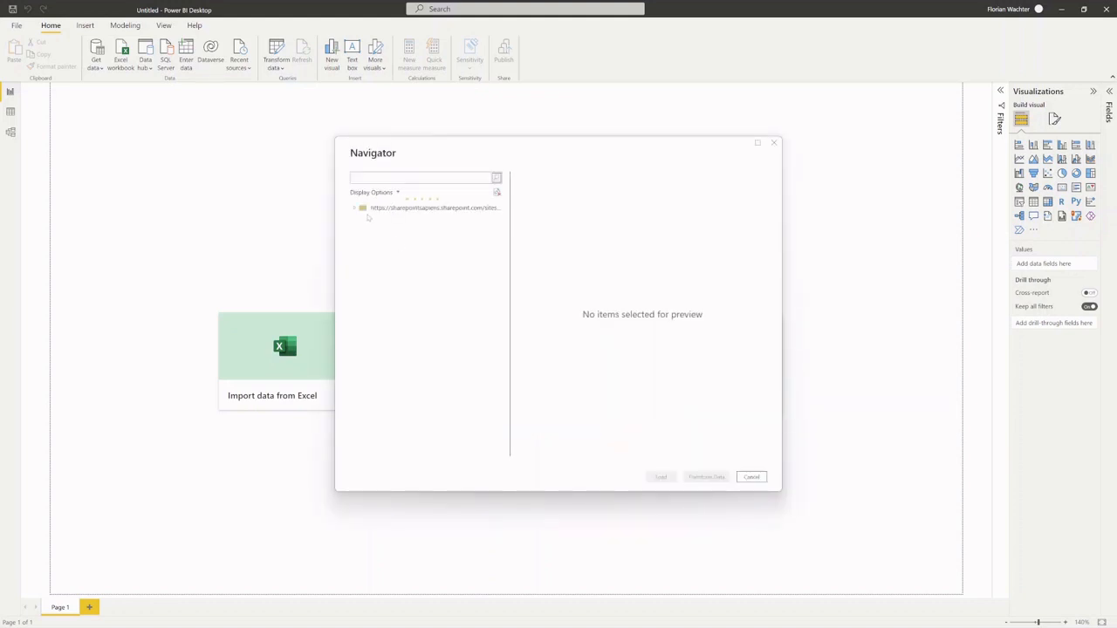
Step: Select the Enrollments in Courses and Exams list from the site and open it for data transformation
{"action": "left_click", "coordinate": [357, 210]}
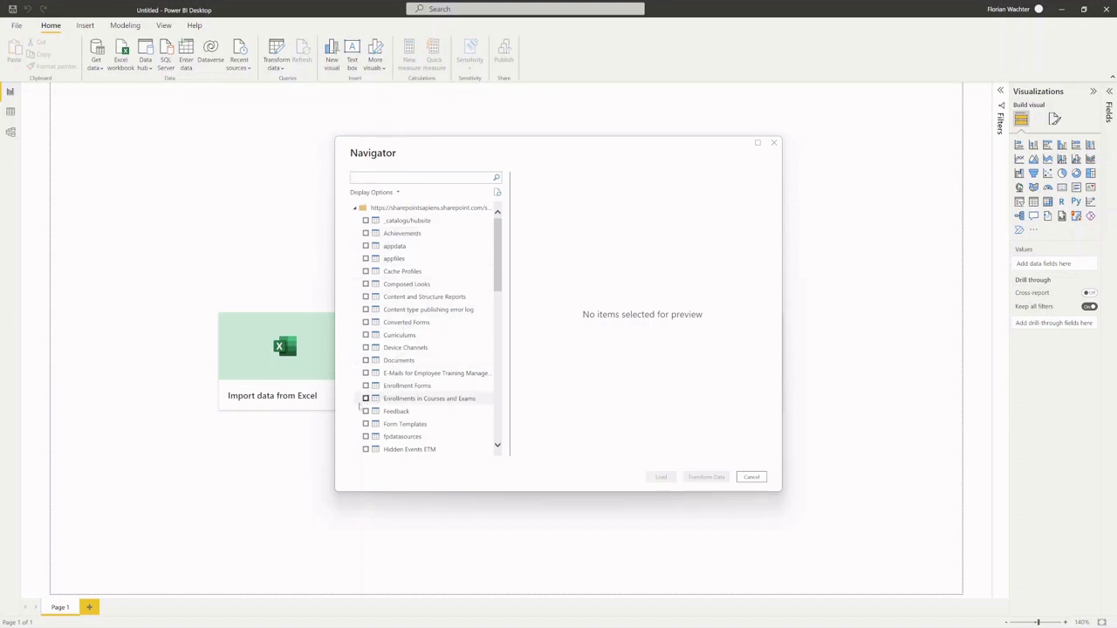
{"action": "left_click", "coordinate": [366, 398]}
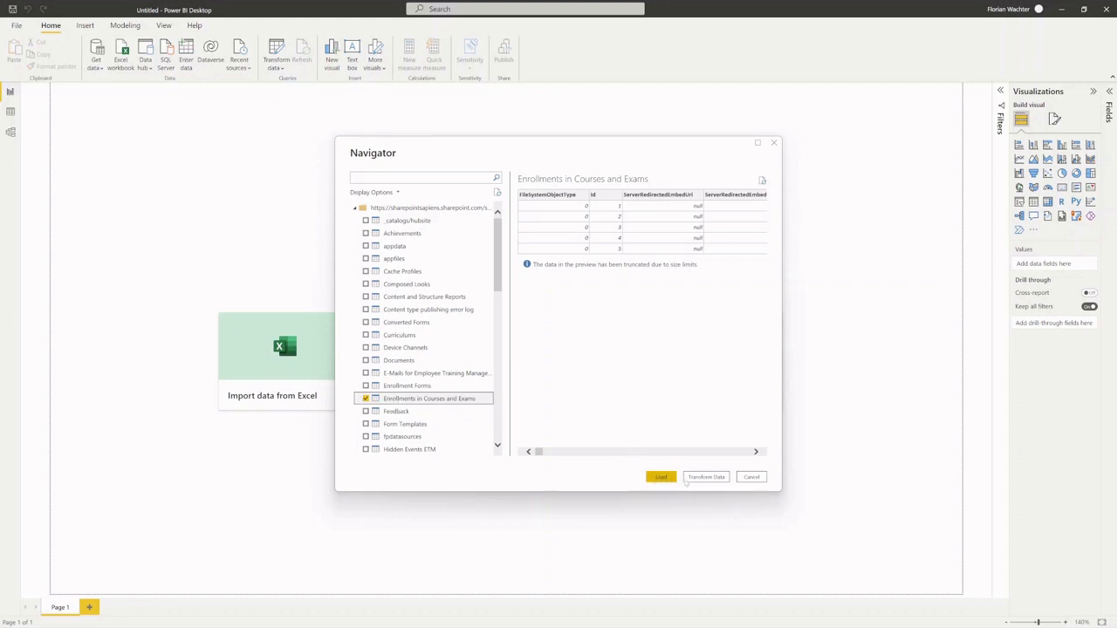
{"action": "left_click", "coordinate": [713, 477]}
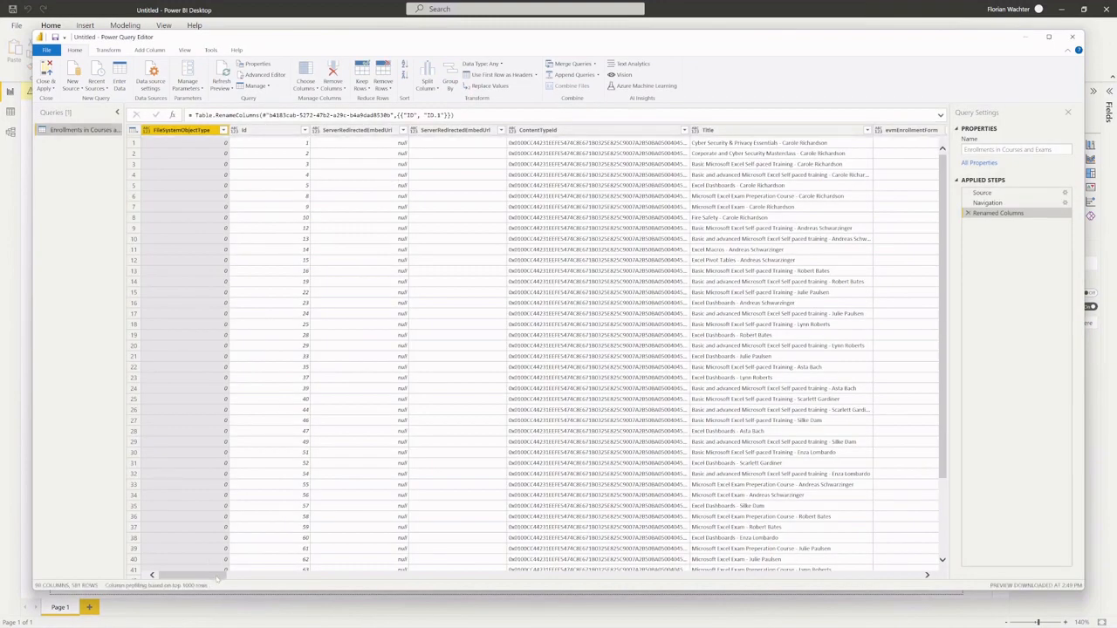
Step: Limit the columns to keep to Title, evmEventDate, EMail, FullName, evmEnrollStatus and evmAttendeeReply
{"action": "left_click_drag", "start_coordinate": [217, 577], "coordinate": [918, 576]}
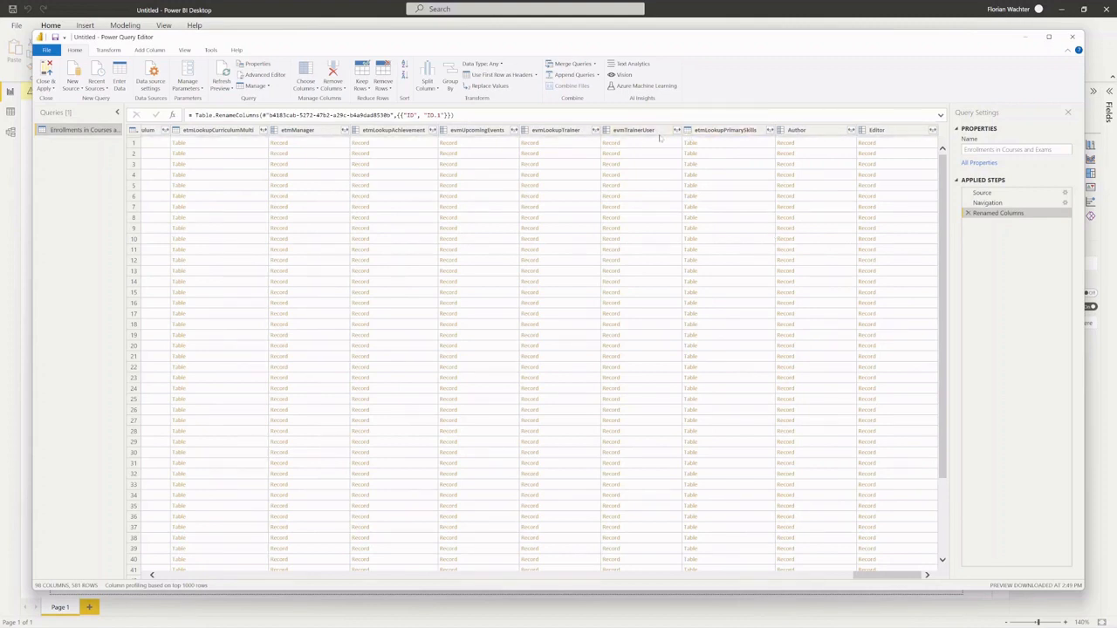
{"action": "left_click", "coordinate": [305, 133]}
{"action": "left_click_drag", "start_coordinate": [888, 574], "coordinate": [192, 574]}
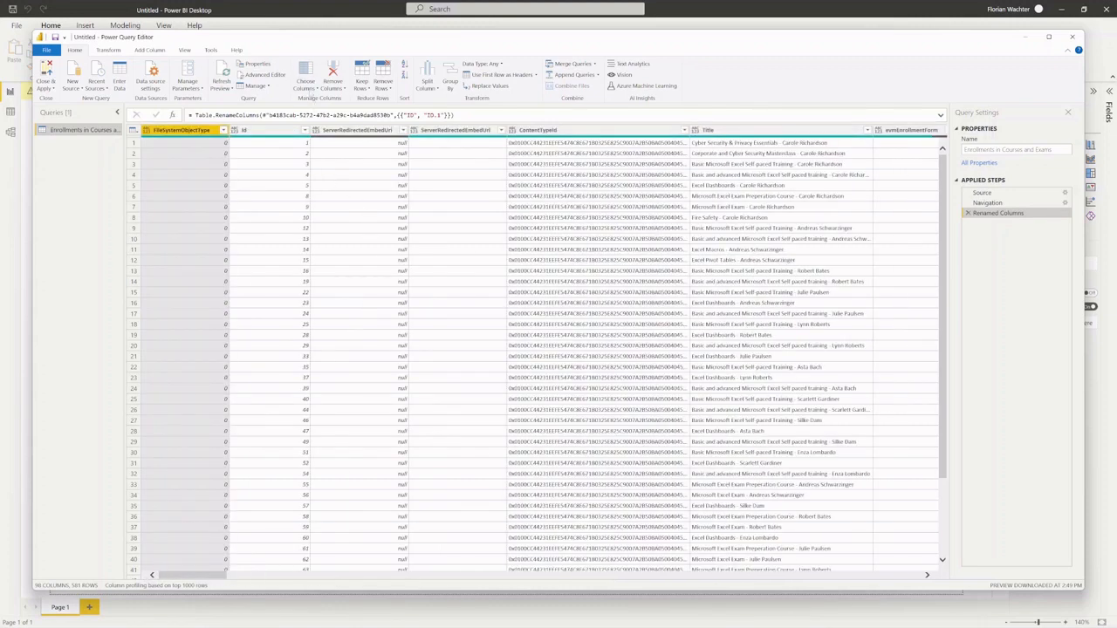
{"action": "left_click", "coordinate": [308, 75]}
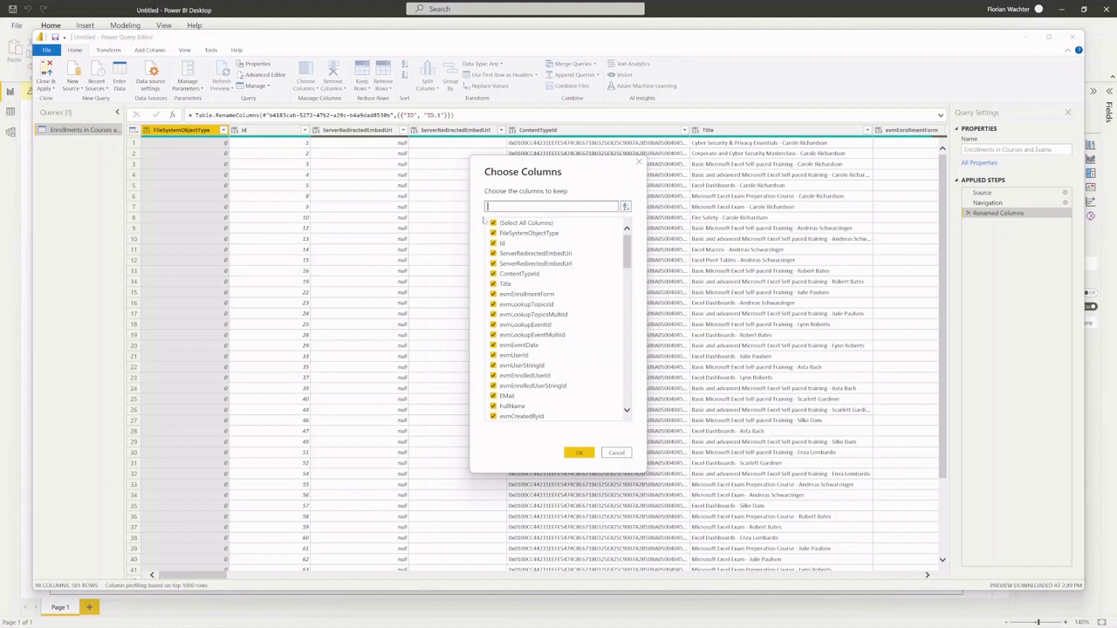
{"action": "left_click", "coordinate": [493, 223]}
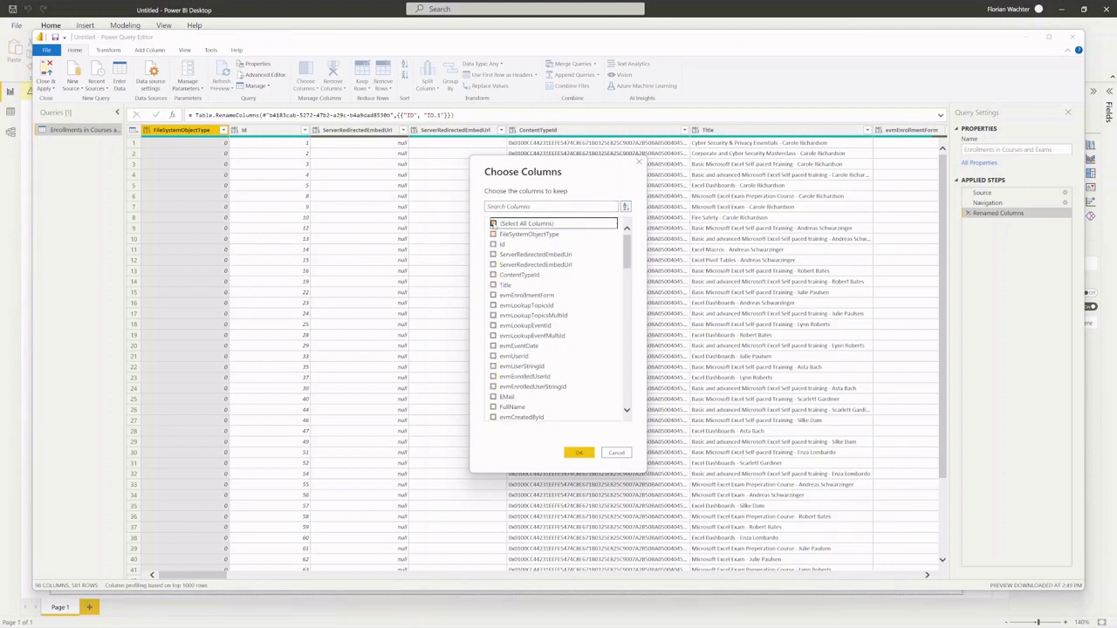
{"action": "left_click", "coordinate": [502, 286]}
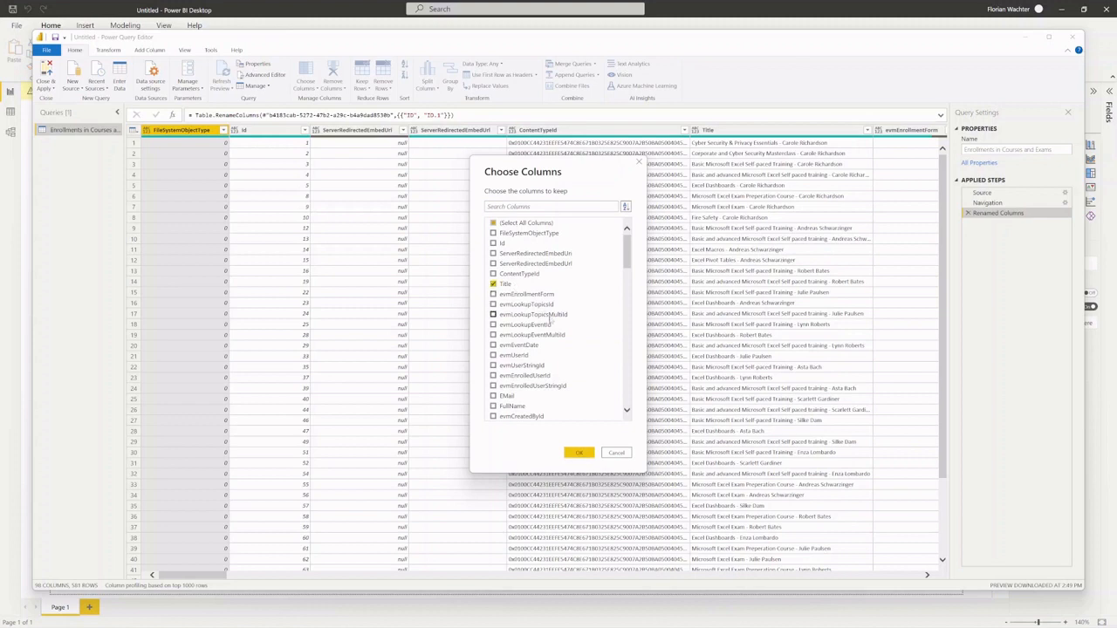
{"action": "left_click", "coordinate": [530, 349]}
{"action": "left_click", "coordinate": [511, 395]}
{"action": "left_click", "coordinate": [513, 406]}
{"action": "scroll", "coordinate": [543, 398], "scroll_direction": "down", "scroll_amount": 3}
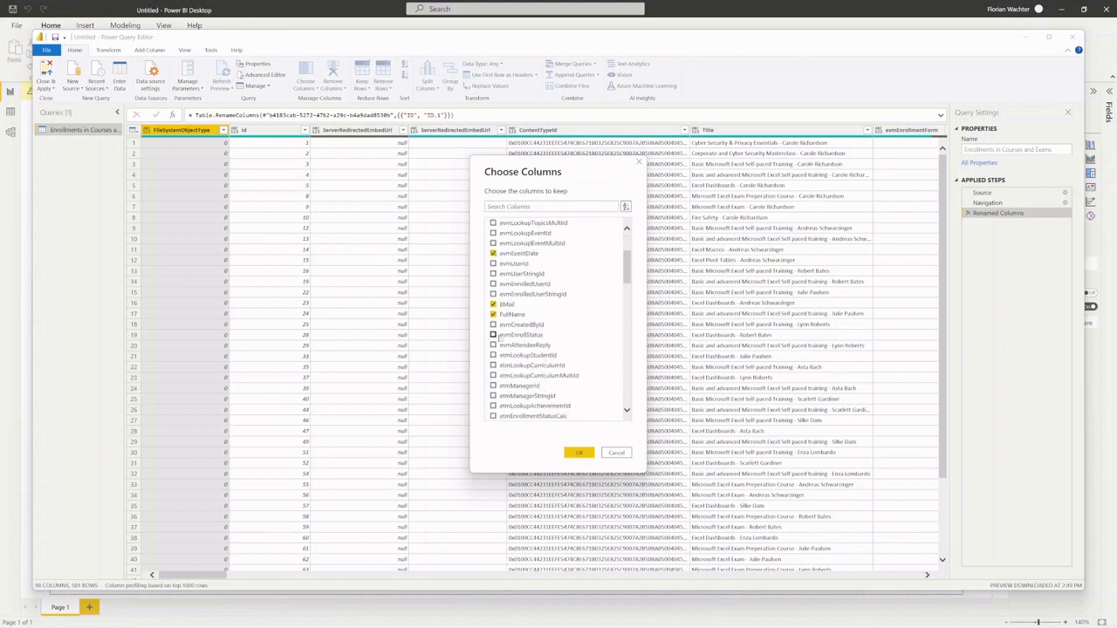
{"action": "left_click", "coordinate": [493, 335]}
{"action": "left_click", "coordinate": [493, 346]}
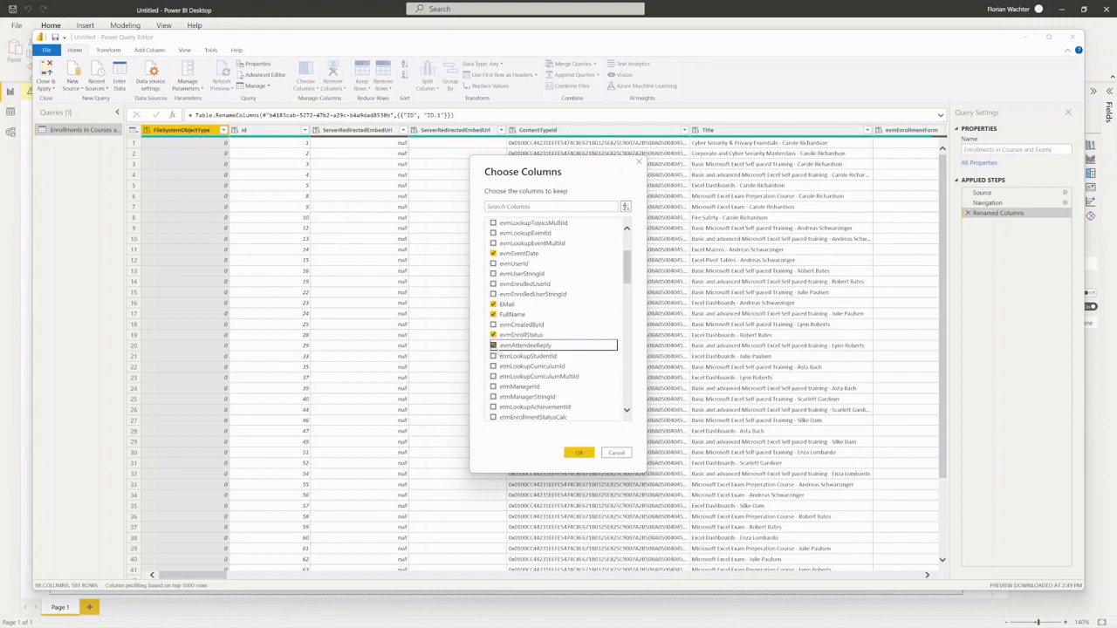
Step: Add FieldValuesAsText to the columns to keep and apply the column selection
{"action": "scroll", "coordinate": [531, 356], "scroll_direction": "down", "scroll_amount": 2}
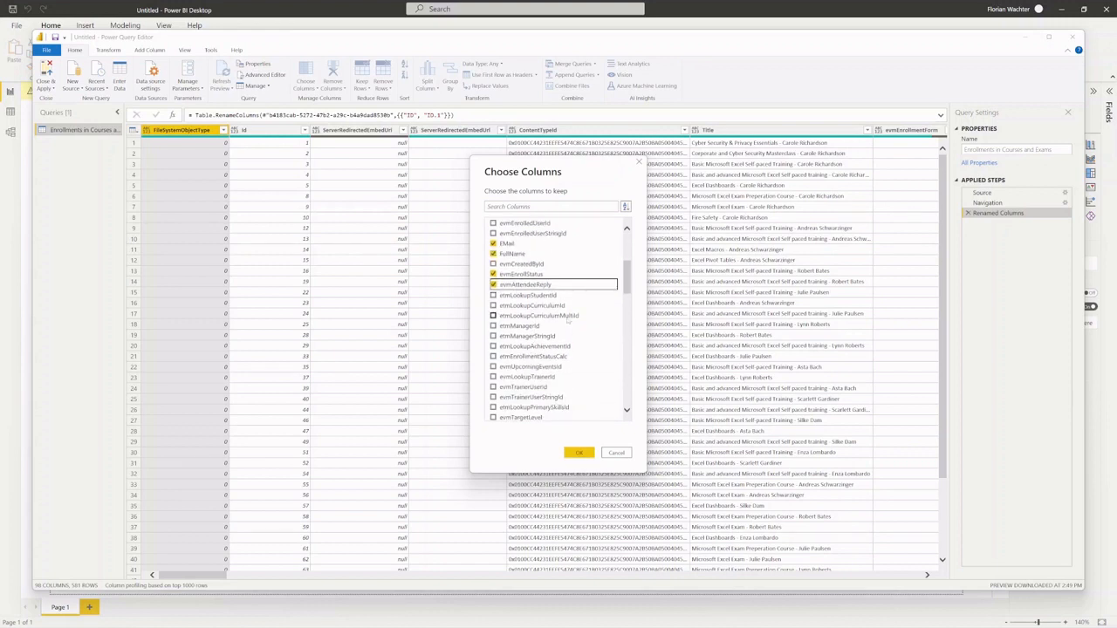
{"action": "scroll", "coordinate": [568, 320], "scroll_direction": "down", "scroll_amount": 4}
{"action": "scroll", "coordinate": [542, 321], "scroll_direction": "up", "scroll_amount": 3}
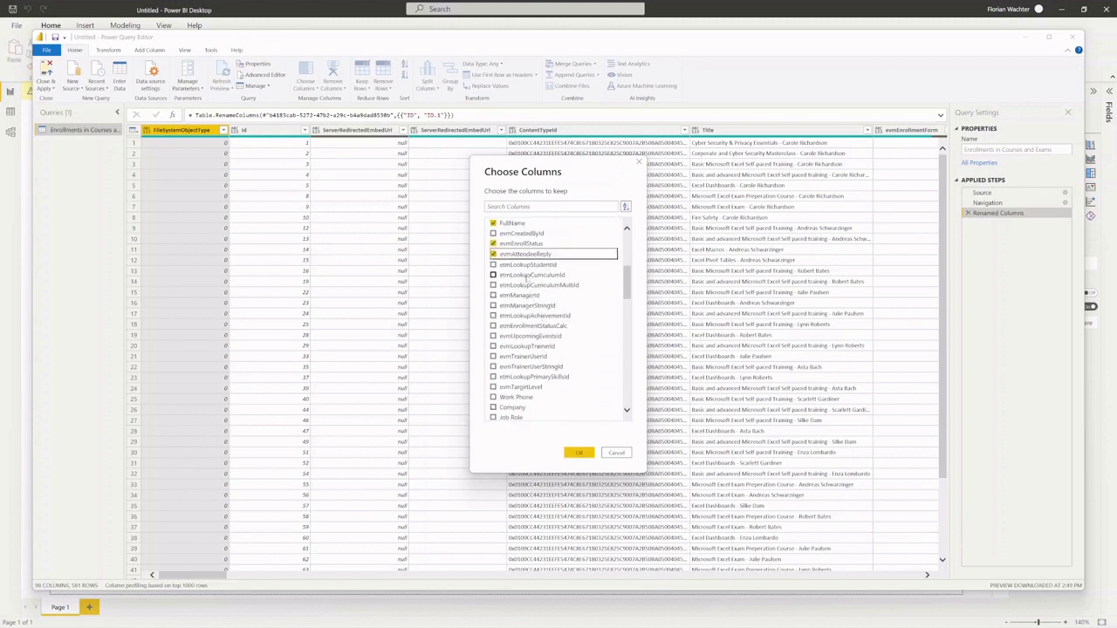
{"action": "scroll", "coordinate": [531, 384], "scroll_direction": "down", "scroll_amount": 6}
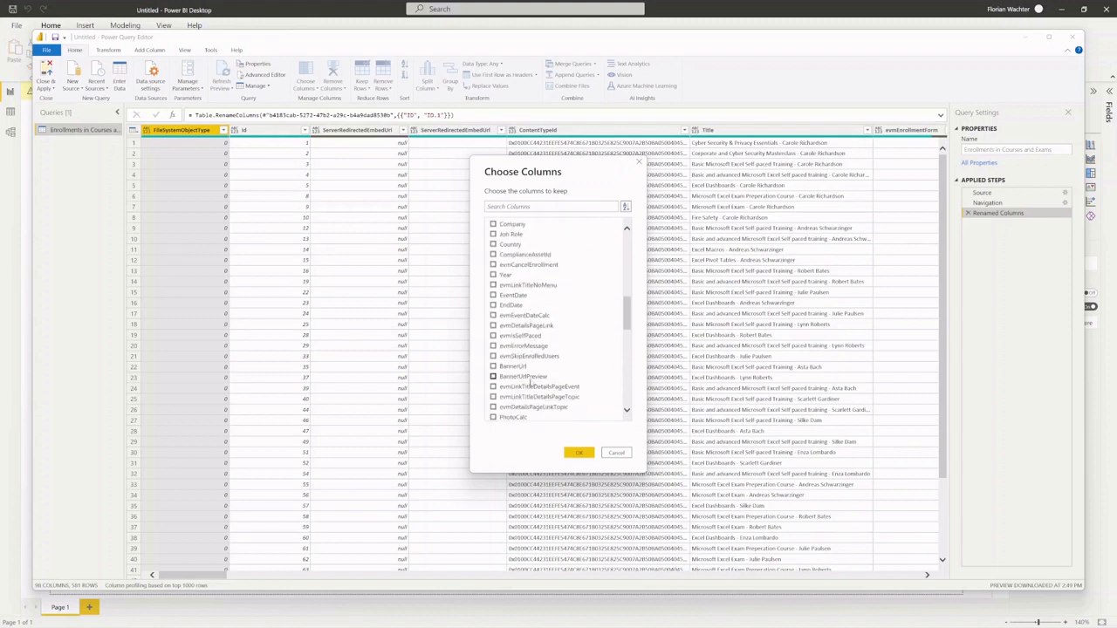
{"action": "scroll", "coordinate": [529, 370], "scroll_direction": "down", "scroll_amount": 3}
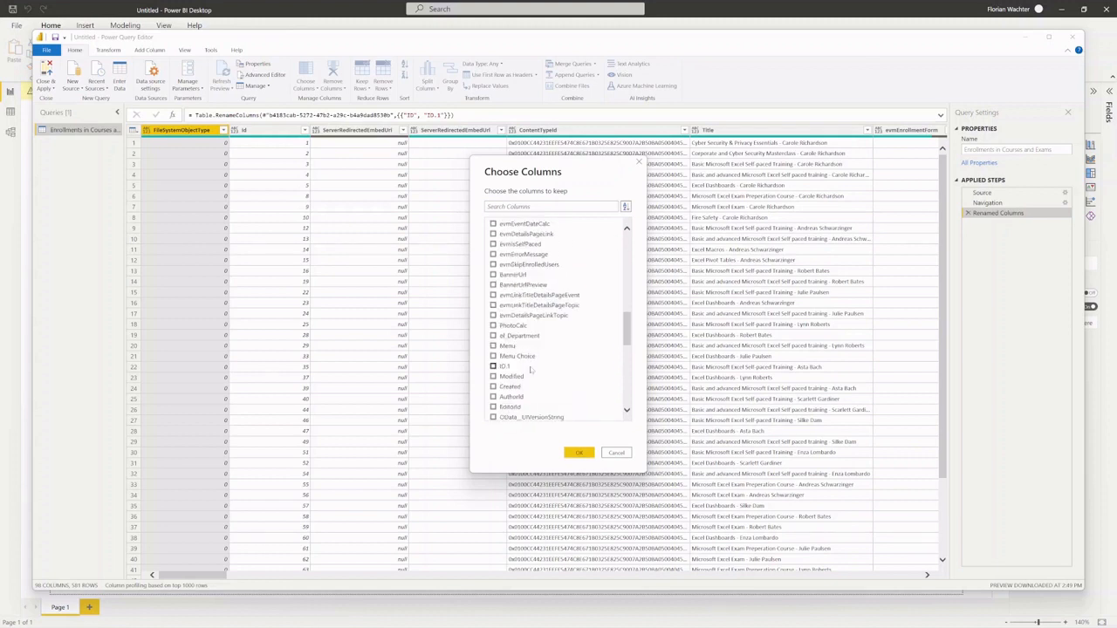
{"action": "scroll", "coordinate": [531, 370], "scroll_direction": "down", "scroll_amount": 2}
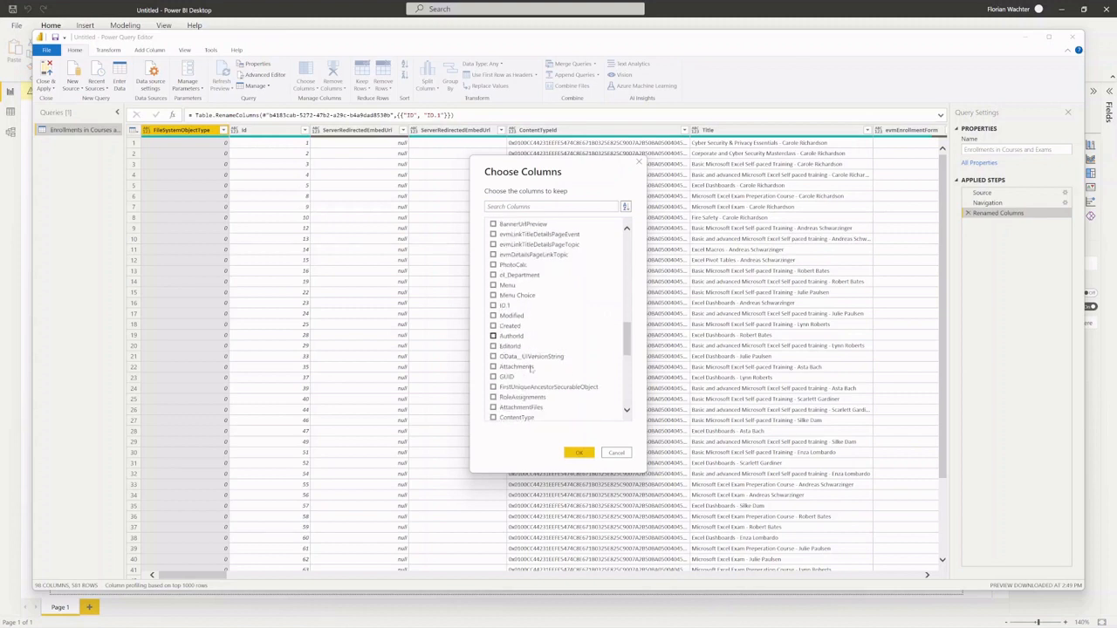
{"action": "scroll", "coordinate": [530, 370], "scroll_direction": "down", "scroll_amount": 4}
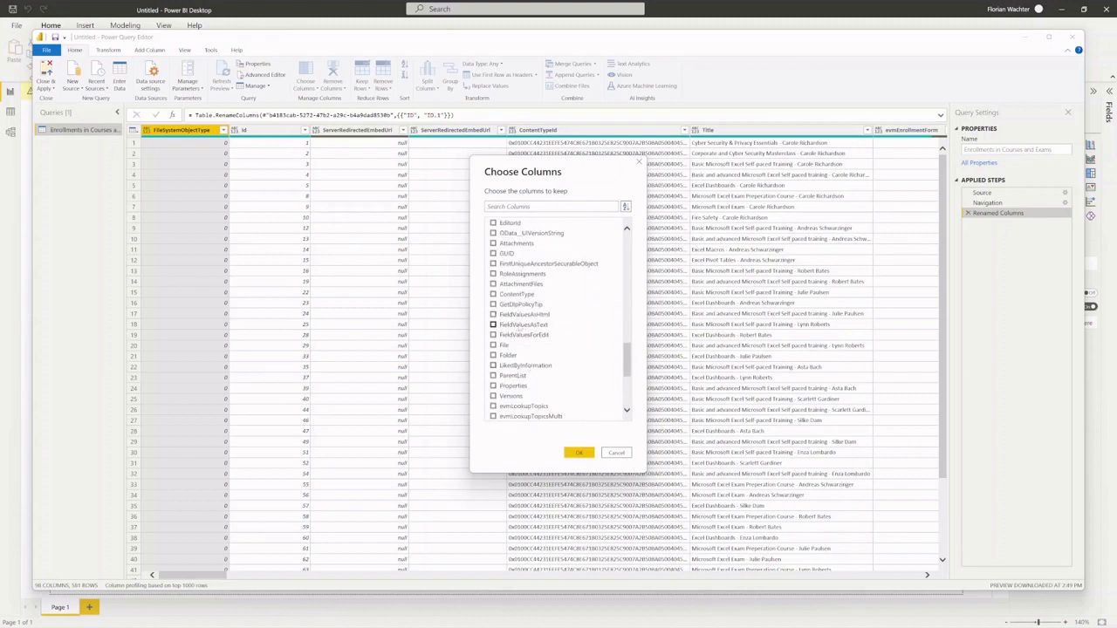
{"action": "left_click", "coordinate": [518, 330]}
{"action": "left_click", "coordinate": [578, 453]}
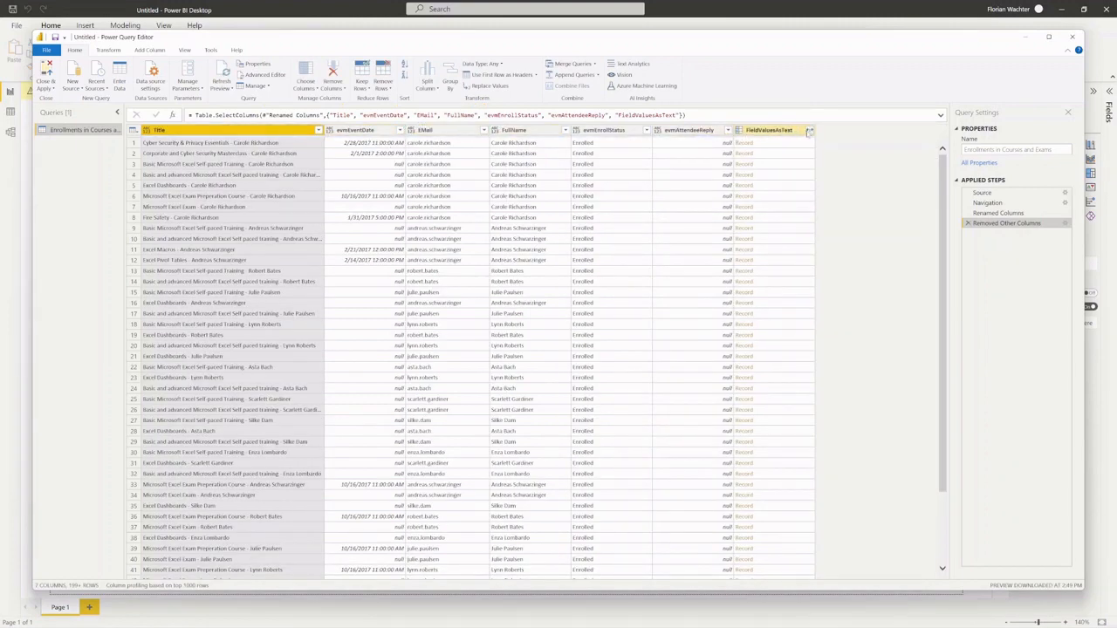
Step: Start expanding the FieldValuesAsText column with all fields cleared except evmLookupTopics, evmLookupEvent and evmEnrolledUser
{"action": "left_click", "coordinate": [809, 130]}
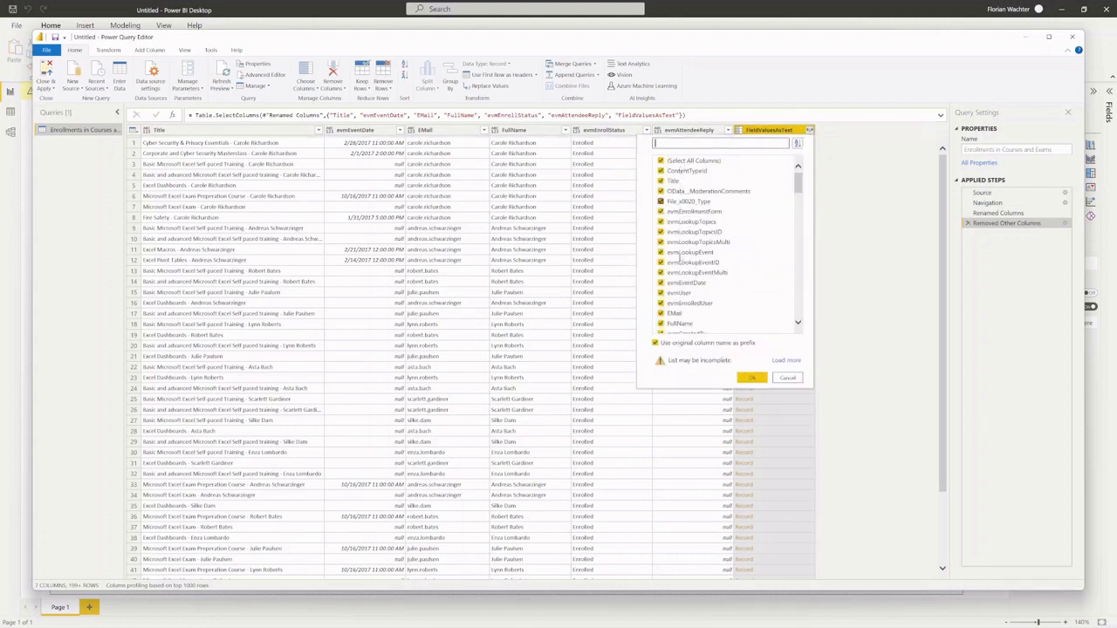
{"action": "left_click", "coordinate": [693, 161]}
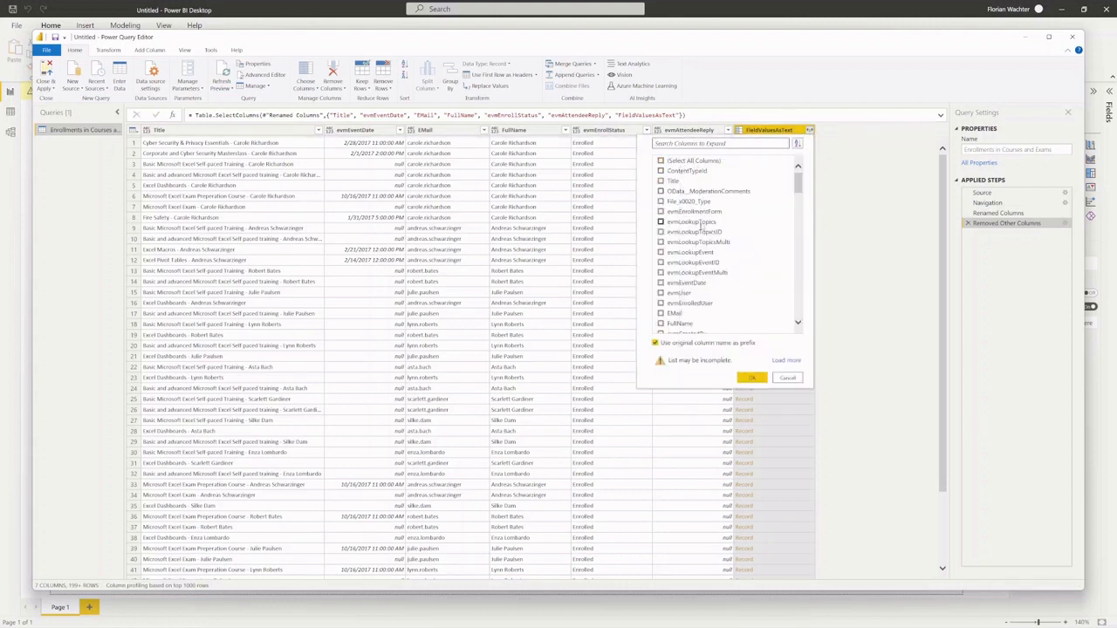
{"action": "left_click", "coordinate": [698, 222]}
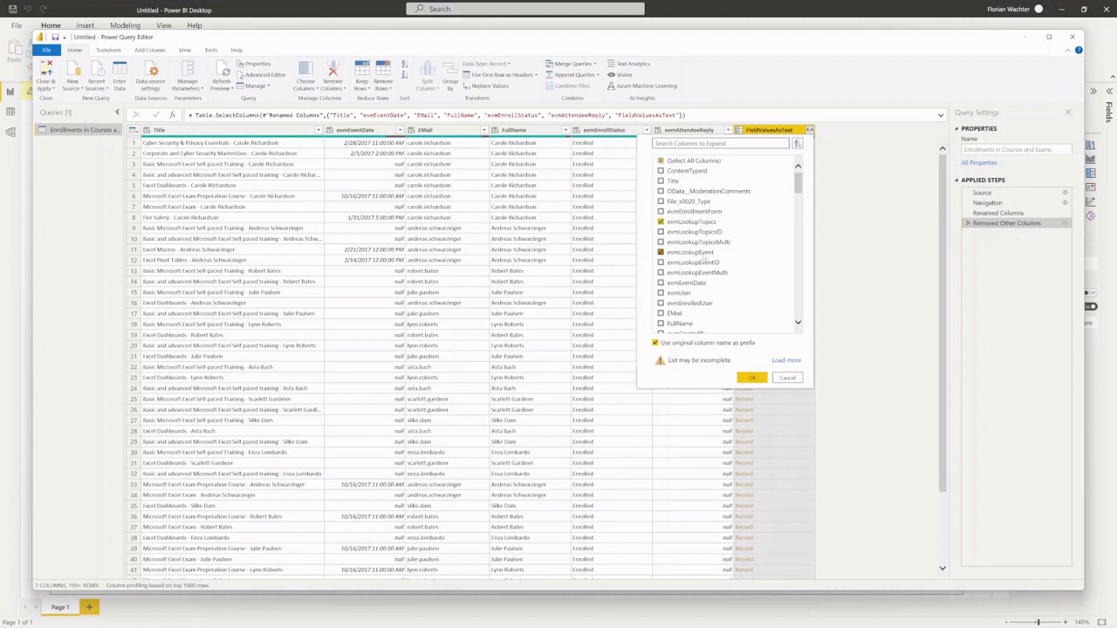
{"action": "scroll", "coordinate": [720, 288], "scroll_direction": "down", "scroll_amount": 1}
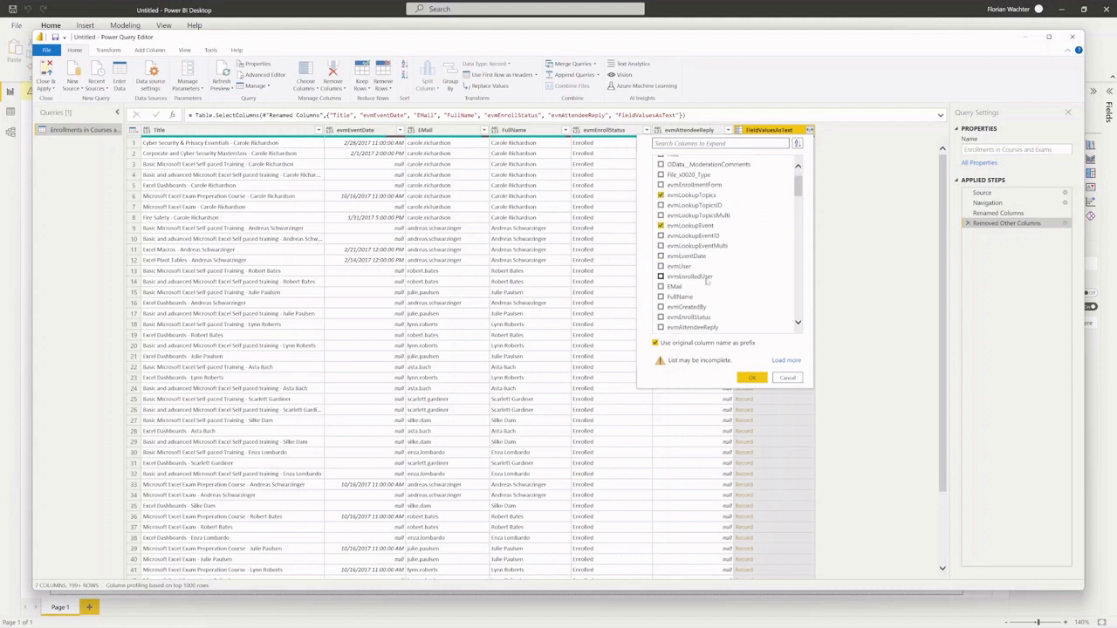
{"action": "left_click", "coordinate": [708, 278]}
{"action": "scroll", "coordinate": [707, 279], "scroll_direction": "down", "scroll_amount": 2}
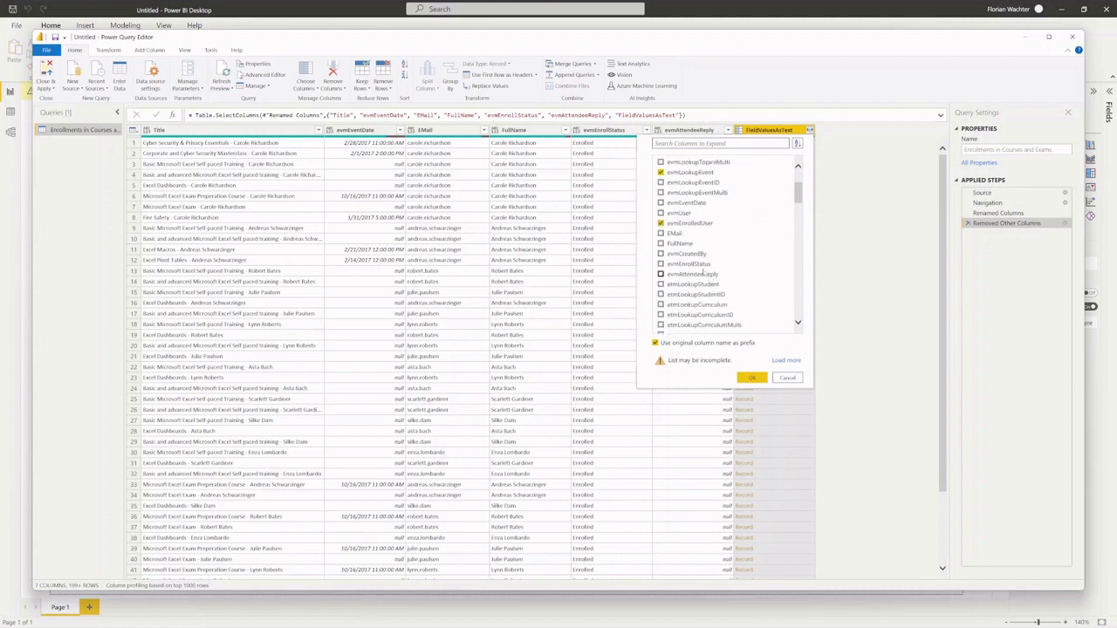
Step: Add etmLookupStudent, etmLookupCurriculum, etmManager and etmLookupAchievement to the fields to expand
{"action": "left_click", "coordinate": [717, 284]}
{"action": "scroll", "coordinate": [716, 288], "scroll_direction": "down", "scroll_amount": 1}
{"action": "left_click", "coordinate": [715, 277]}
{"action": "scroll", "coordinate": [715, 279], "scroll_direction": "down", "scroll_amount": 2}
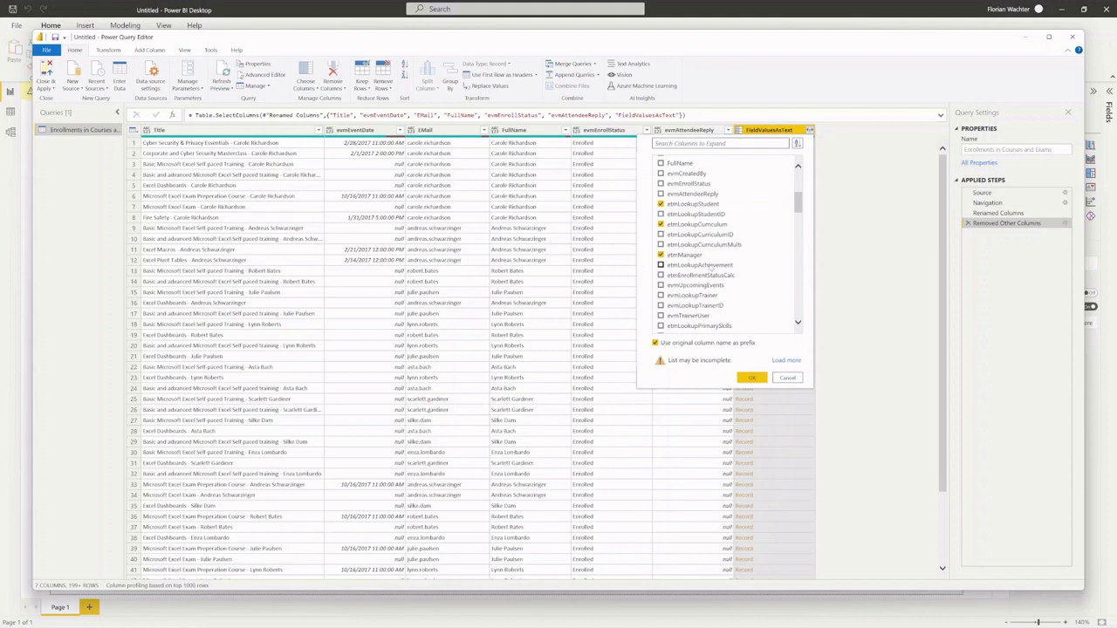
{"action": "left_click", "coordinate": [708, 273]}
{"action": "scroll", "coordinate": [708, 279], "scroll_direction": "down", "scroll_amount": 2}
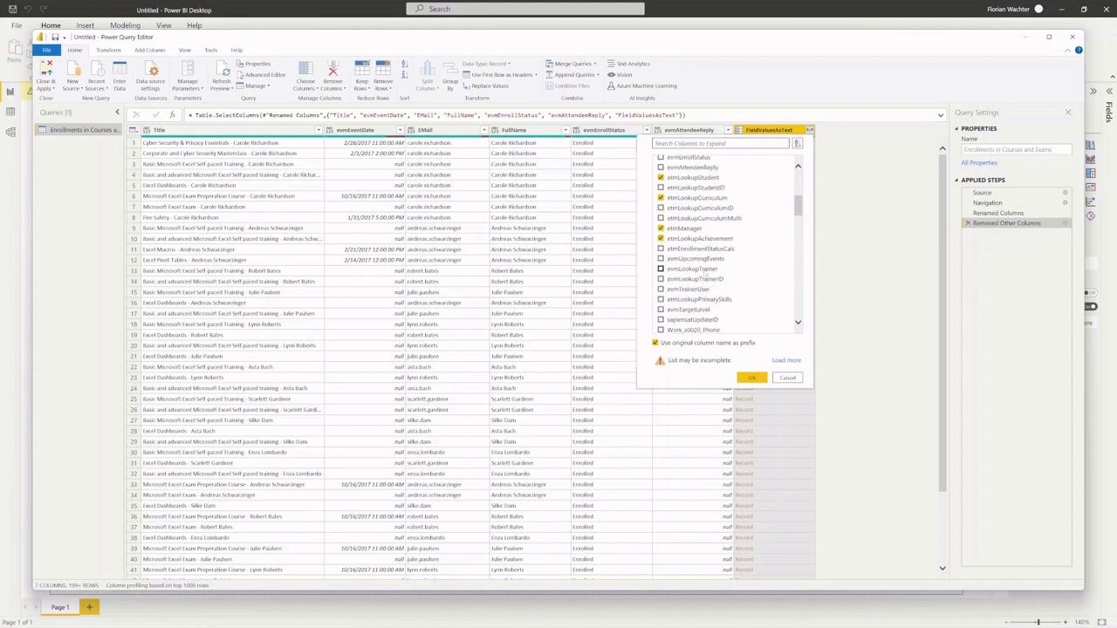
Step: Include evmLookupTrainer, etmLookupPrimarySkills and evmTargetLevel as well, and apply the expansion of FieldValuesAsText
{"action": "left_click", "coordinate": [704, 271]}
{"action": "scroll", "coordinate": [706, 274], "scroll_direction": "down", "scroll_amount": 1}
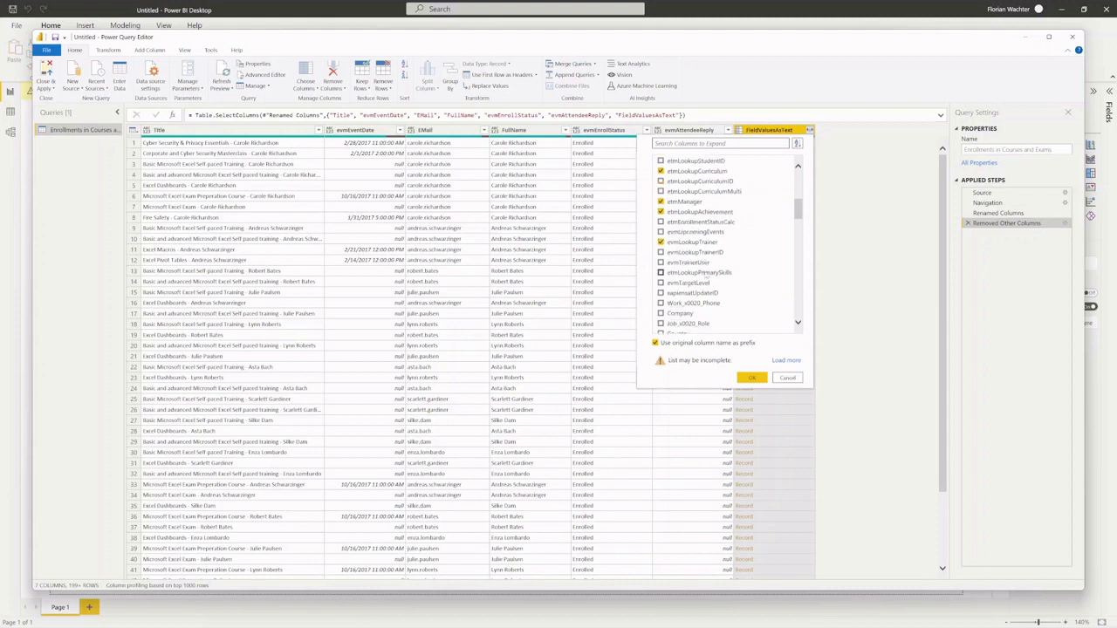
{"action": "left_click", "coordinate": [705, 274]}
{"action": "scroll", "coordinate": [703, 285], "scroll_direction": "down", "scroll_amount": 3}
{"action": "scroll", "coordinate": [702, 286], "scroll_direction": "down", "scroll_amount": 1}
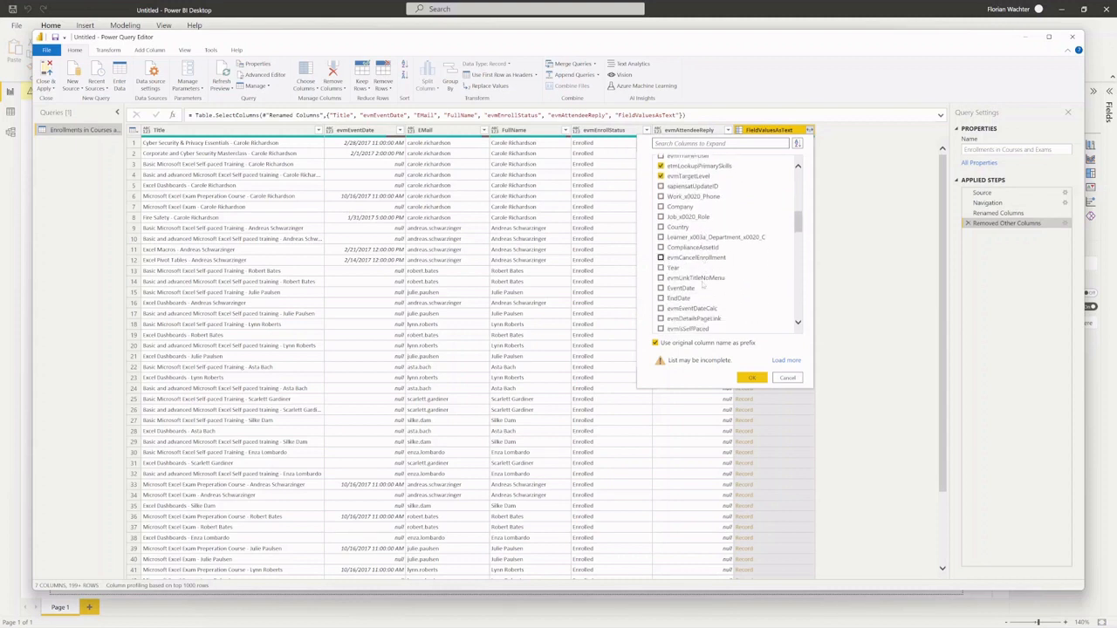
{"action": "scroll", "coordinate": [704, 284], "scroll_direction": "down", "scroll_amount": 3}
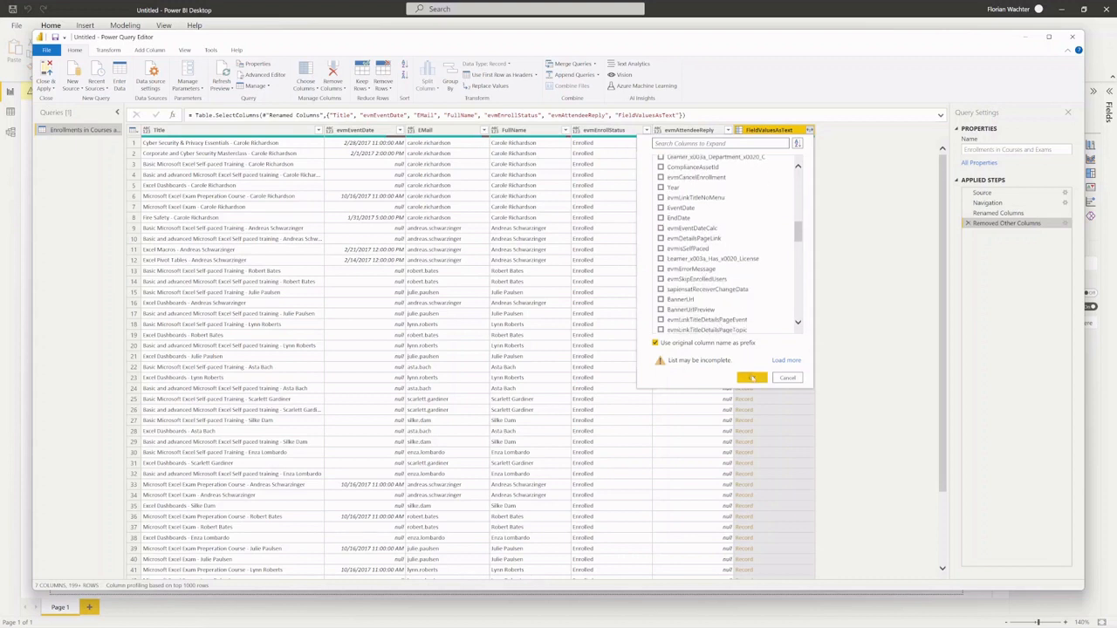
{"action": "left_click", "coordinate": [752, 378]}
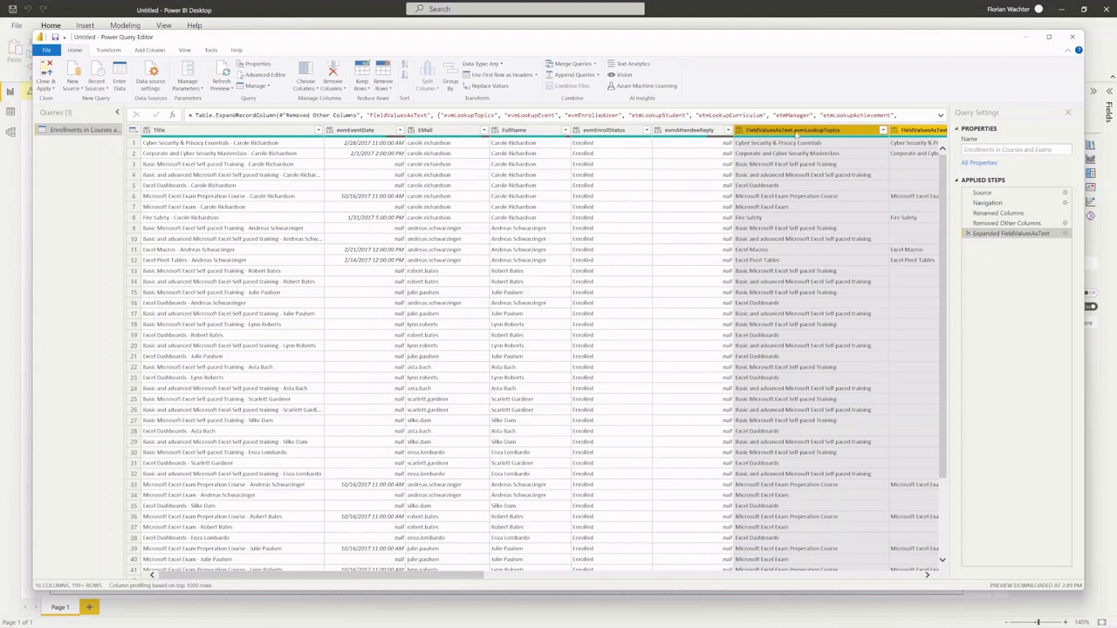
Step: Rename the evmLookupTopics column as Course, evmLookupEvent as Event, etmLookupStudent as Learner, evmEnrollStatus as Enrollment Status and evmAttendeeReply as Reply
{"action": "left_click", "coordinate": [816, 134]}
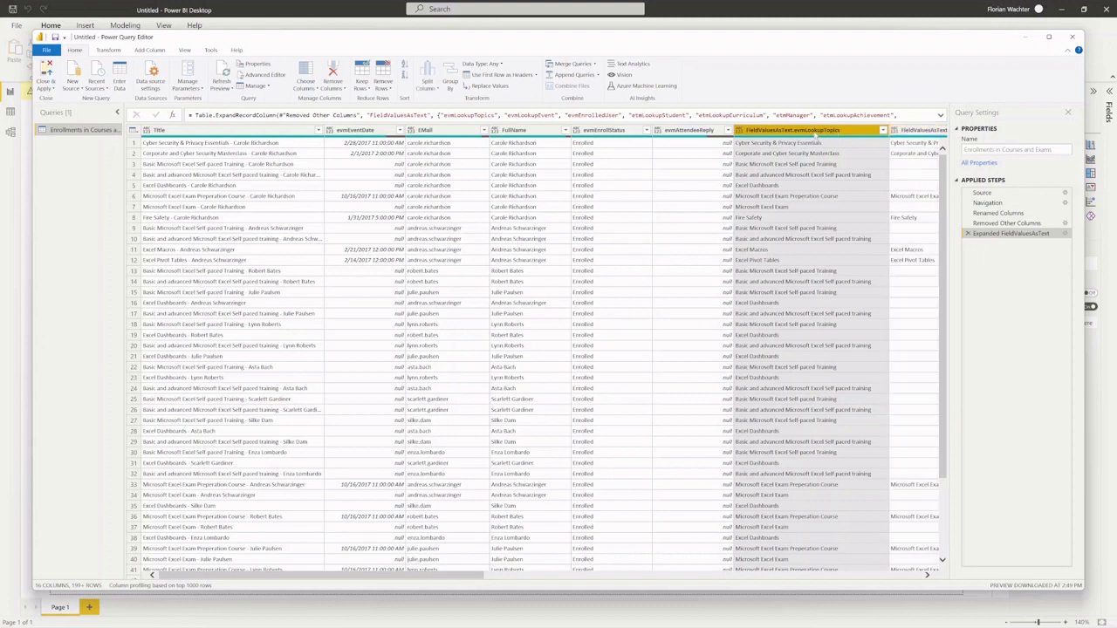
{"action": "right_click", "coordinate": [820, 133]}
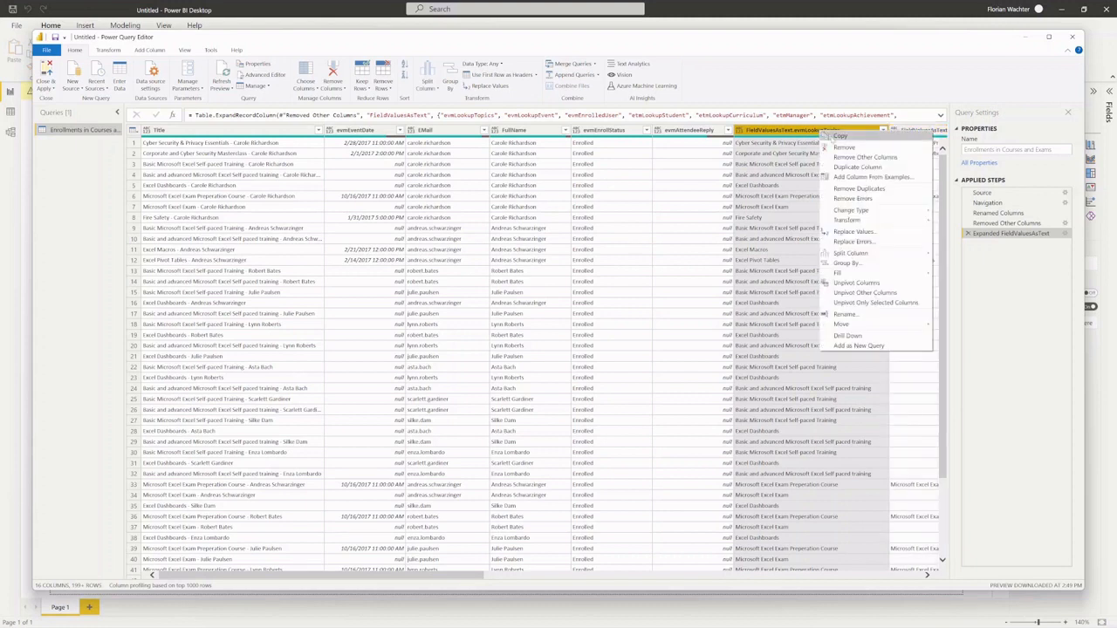
{"action": "left_click", "coordinate": [853, 316]}
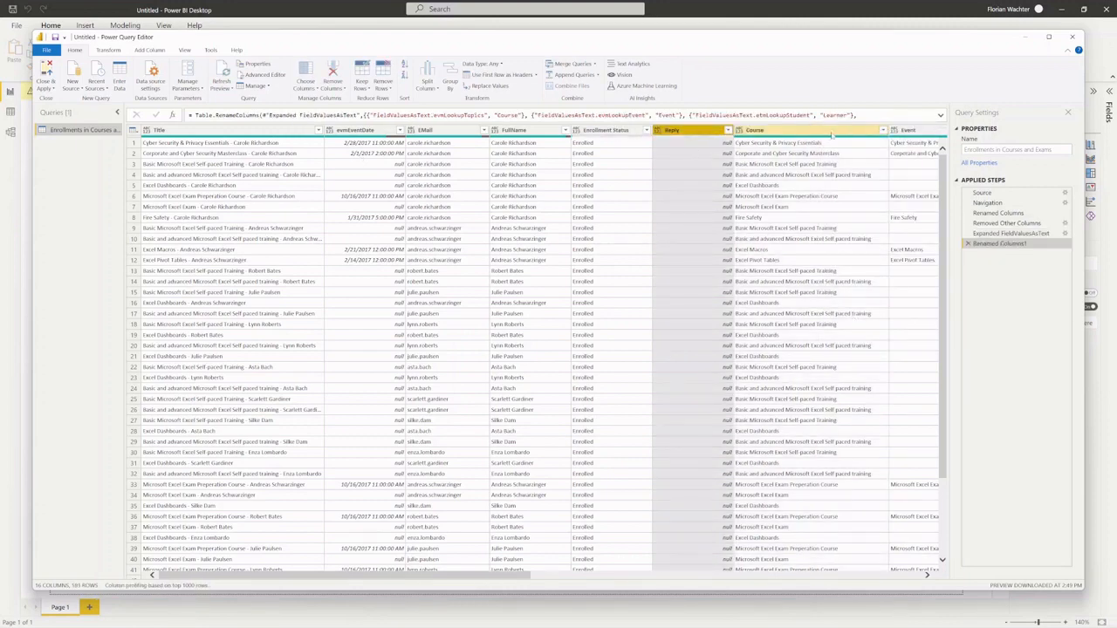
Step: Close the query editor applying its changes, and expand the Enrollments in Courses and Exams table to list its fields
{"action": "left_click", "coordinate": [45, 87]}
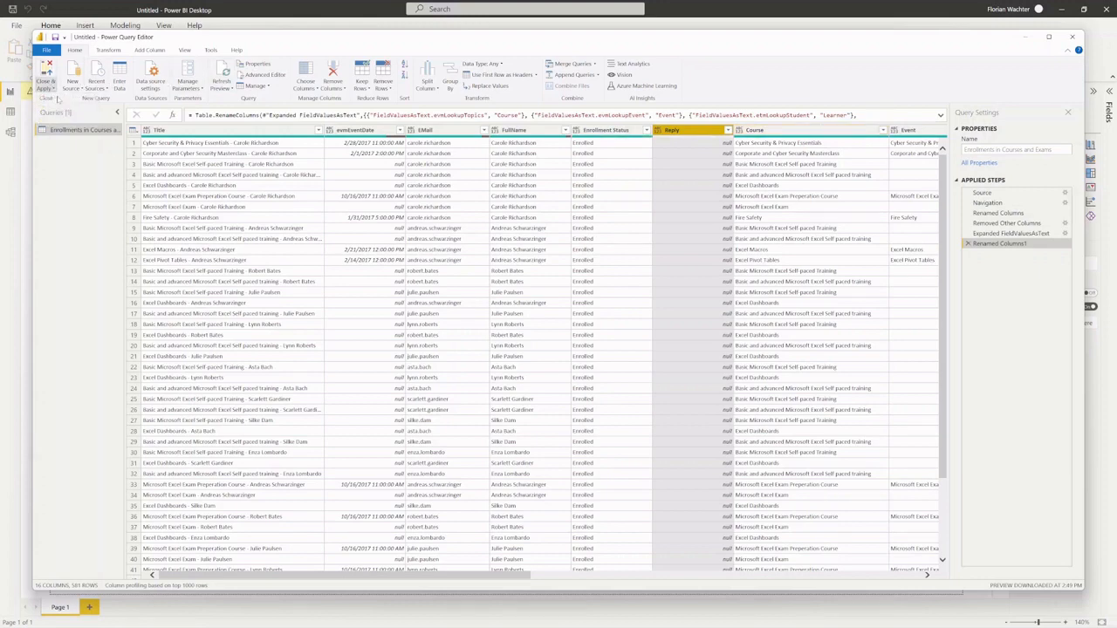
{"action": "left_click", "coordinate": [54, 120]}
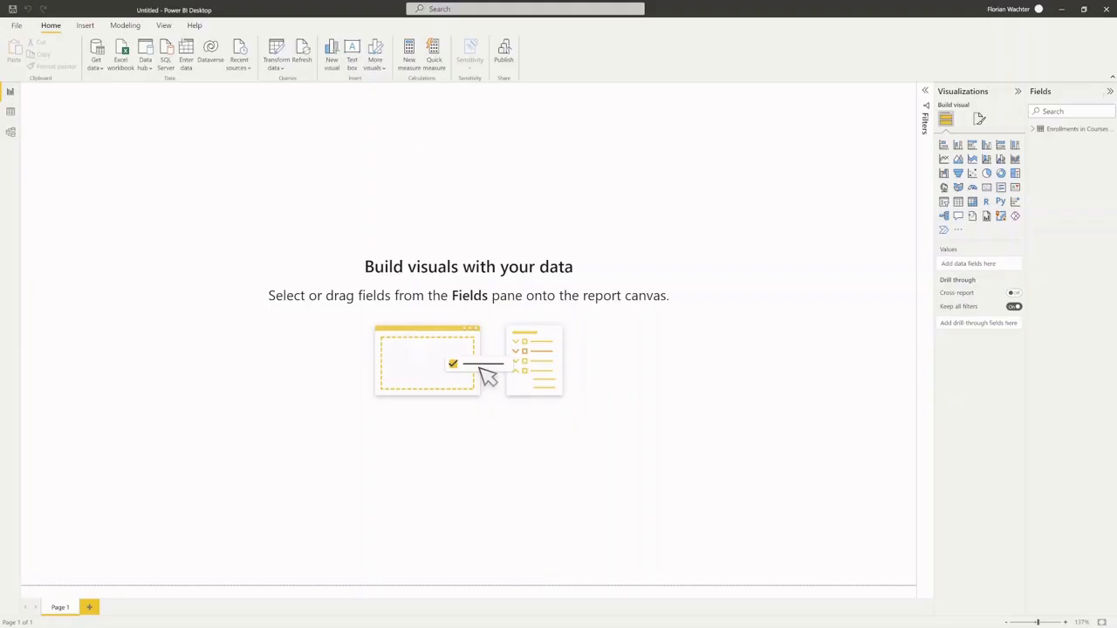
{"action": "left_click", "coordinate": [1033, 129]}
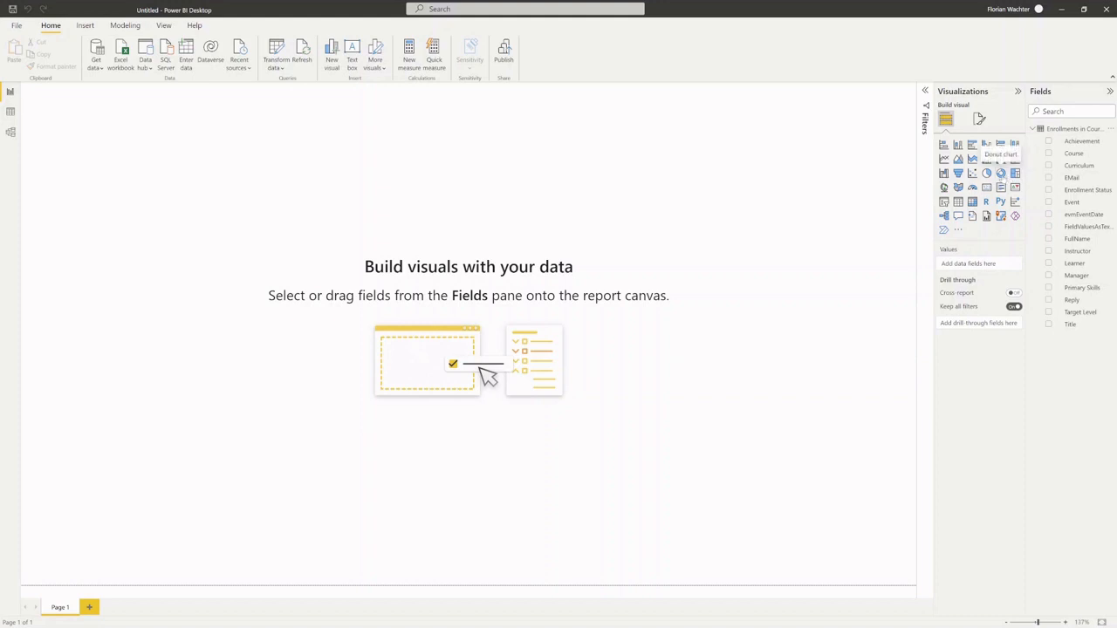
Step: Add a donut chart with Enrollment Status as the legend and the count of Title as the values
{"action": "left_click", "coordinate": [1000, 173]}
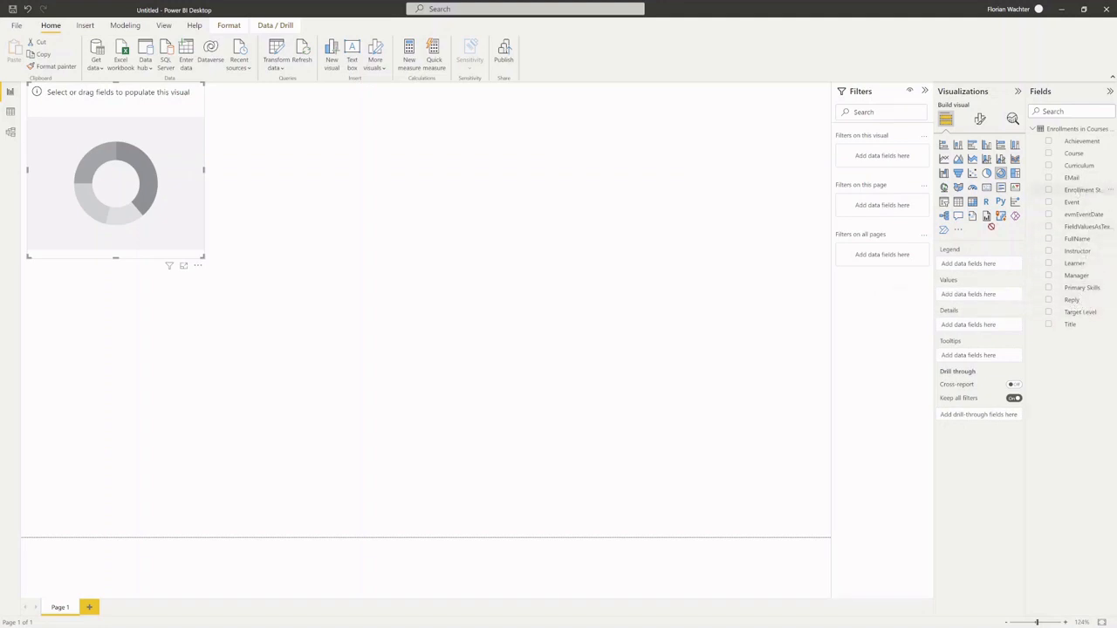
{"action": "left_click_drag", "start_coordinate": [986, 272], "coordinate": [968, 264]}
{"action": "left_click_drag", "start_coordinate": [1070, 323], "coordinate": [978, 305]}
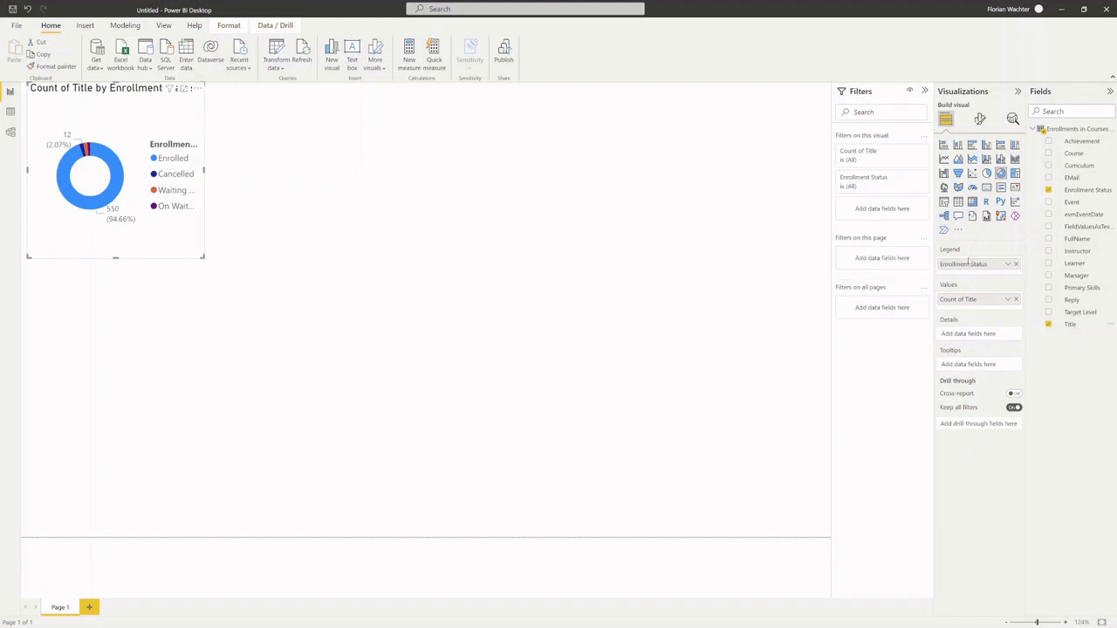
Step: Set the enrollment status donut chart's title to "Number of enrollments per status"
{"action": "left_click", "coordinate": [979, 120]}
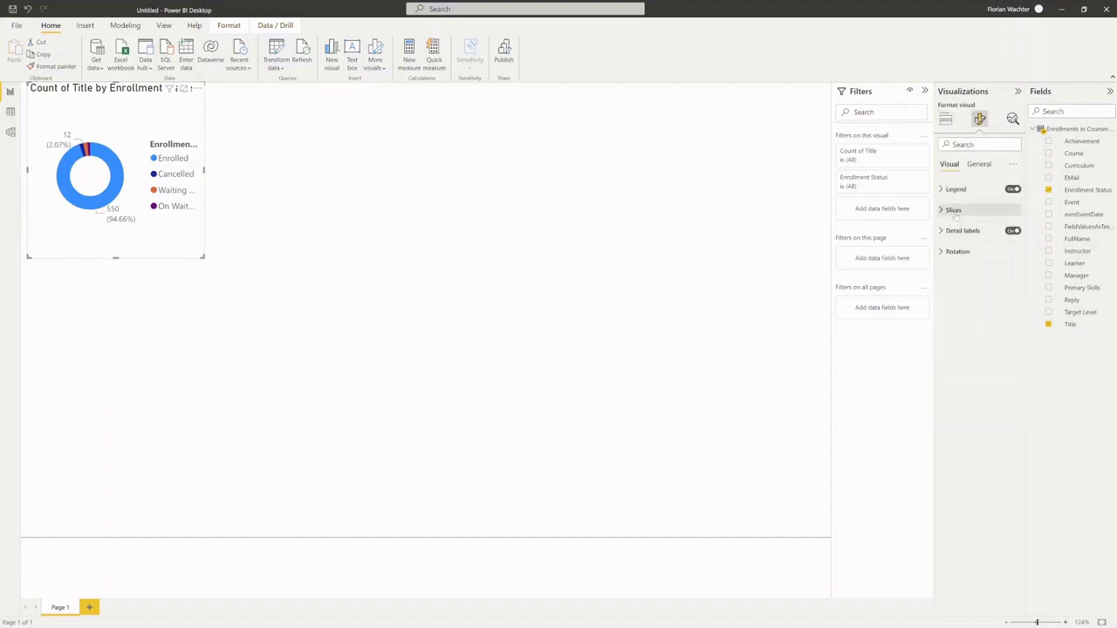
{"action": "left_click", "coordinate": [979, 165]}
{"action": "left_click", "coordinate": [950, 210]}
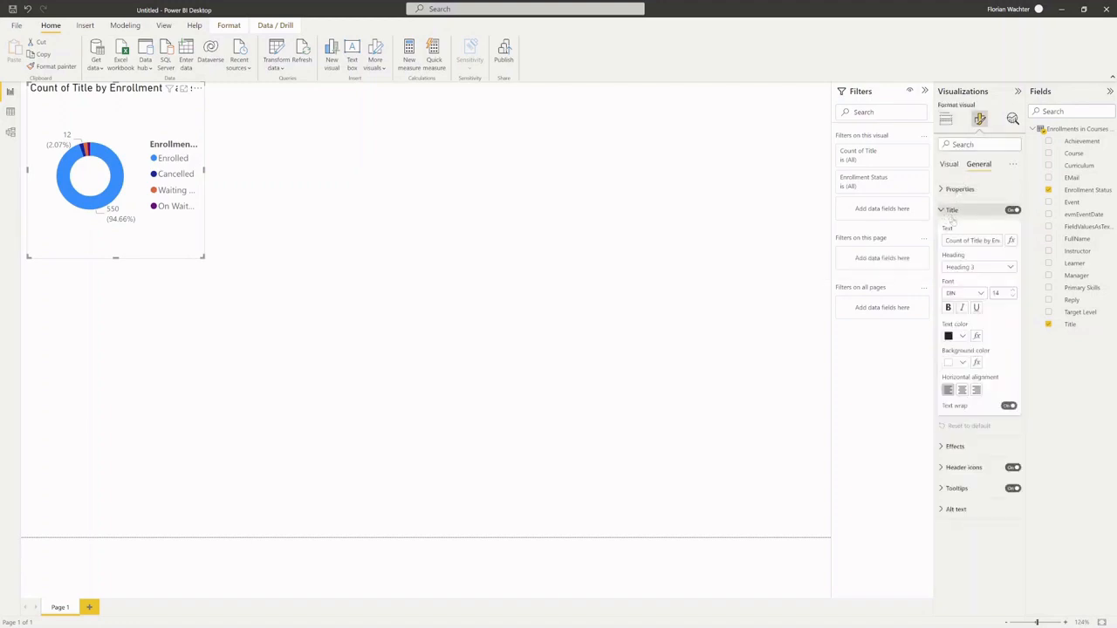
{"action": "triple_click", "coordinate": [965, 240]}
{"action": "type", "text": "Number of enrol"}
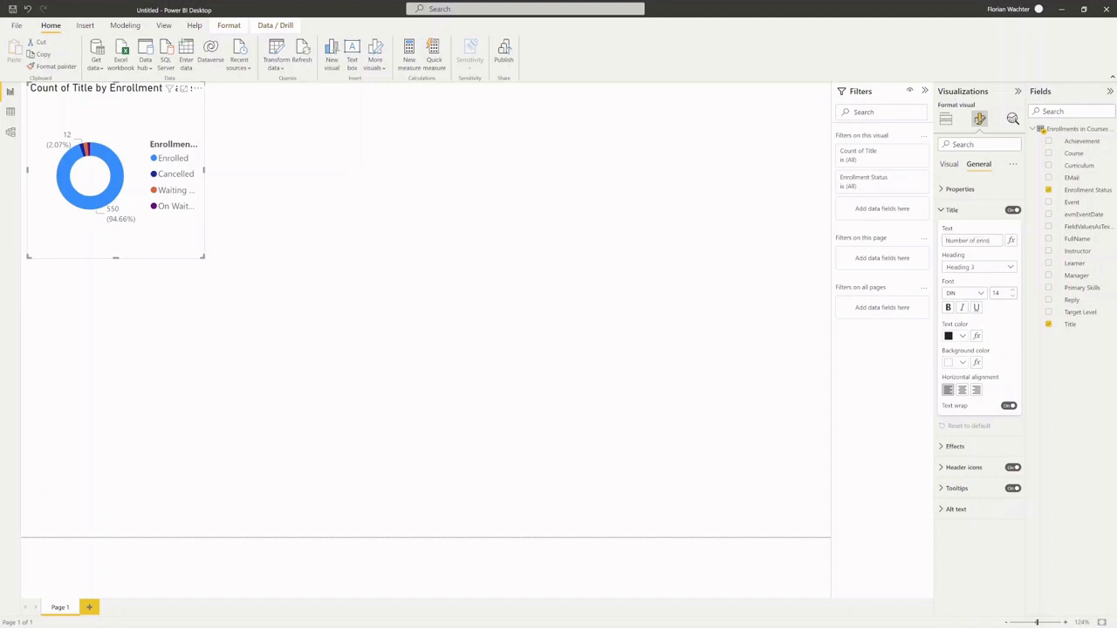
{"action": "type", "text": "lments per stat"}
{"action": "type", "text": "us"}
{"action": "key", "text": "Return"}
{"action": "left_click", "coordinate": [584, 277]}
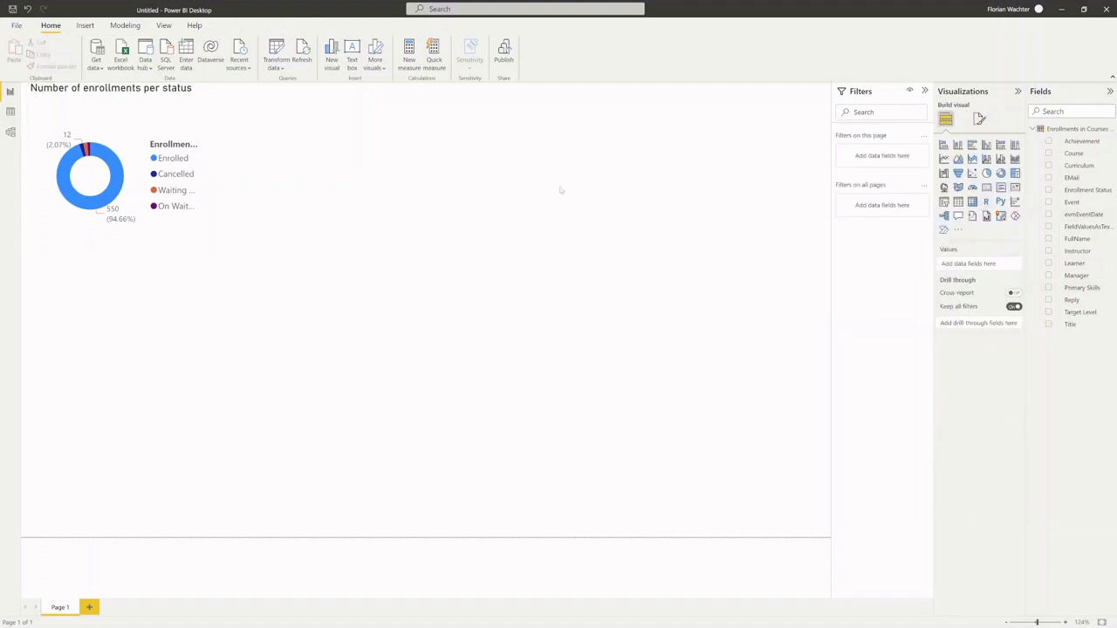
Step: Add a second donut chart with Reply as the legend and the count of Title as the values
{"action": "left_click", "coordinate": [1001, 174]}
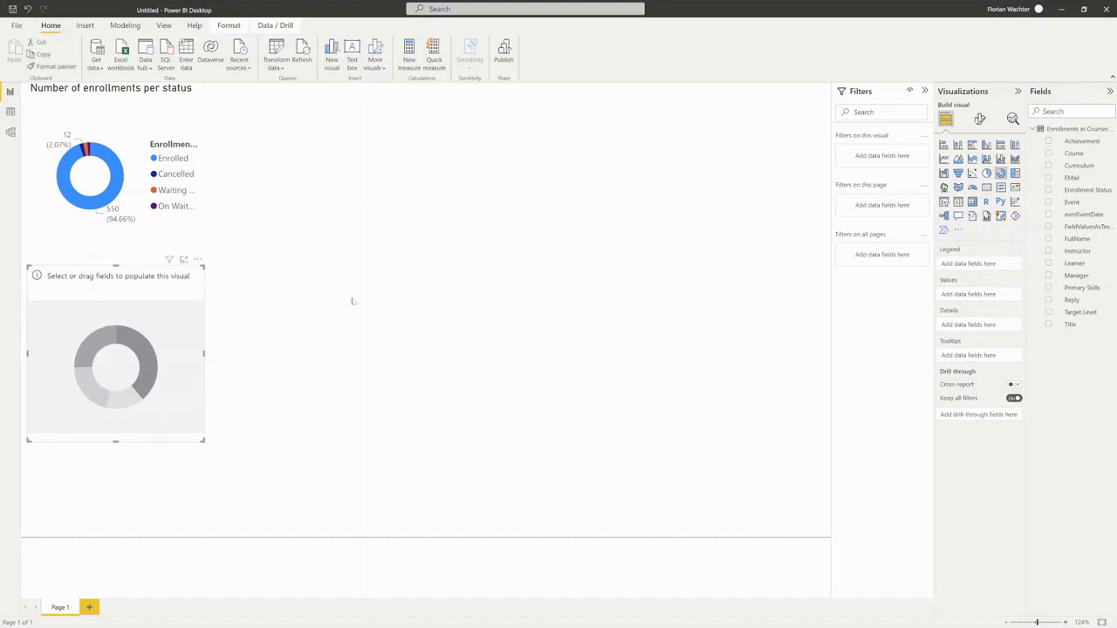
{"action": "left_click", "coordinate": [1056, 300]}
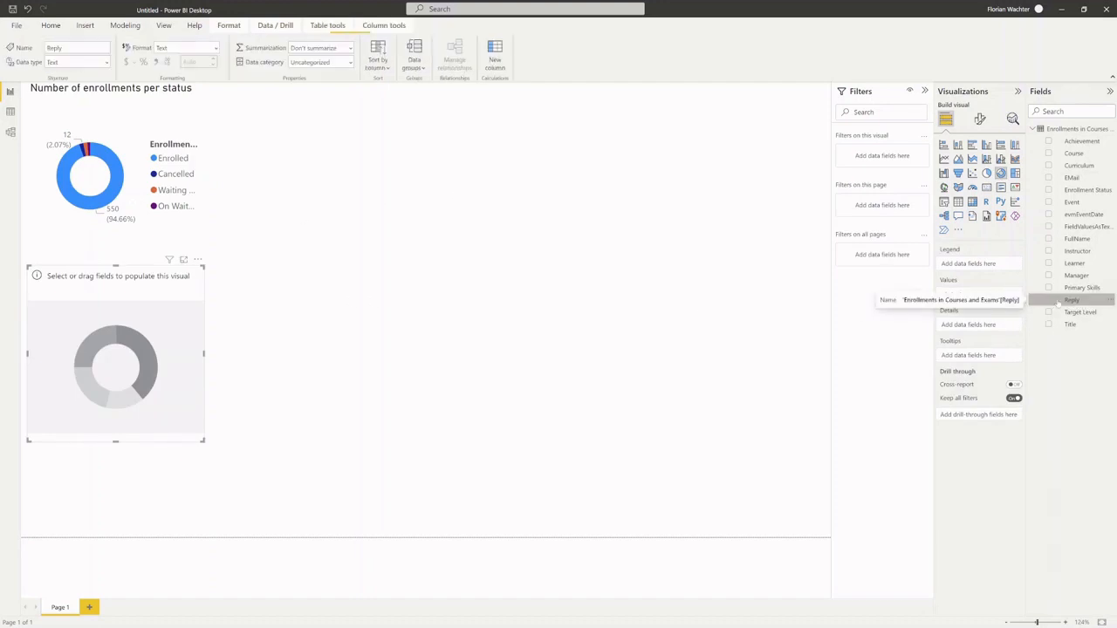
{"action": "left_click_drag", "start_coordinate": [1050, 300], "coordinate": [977, 264]}
{"action": "left_click_drag", "start_coordinate": [1070, 324], "coordinate": [965, 301]}
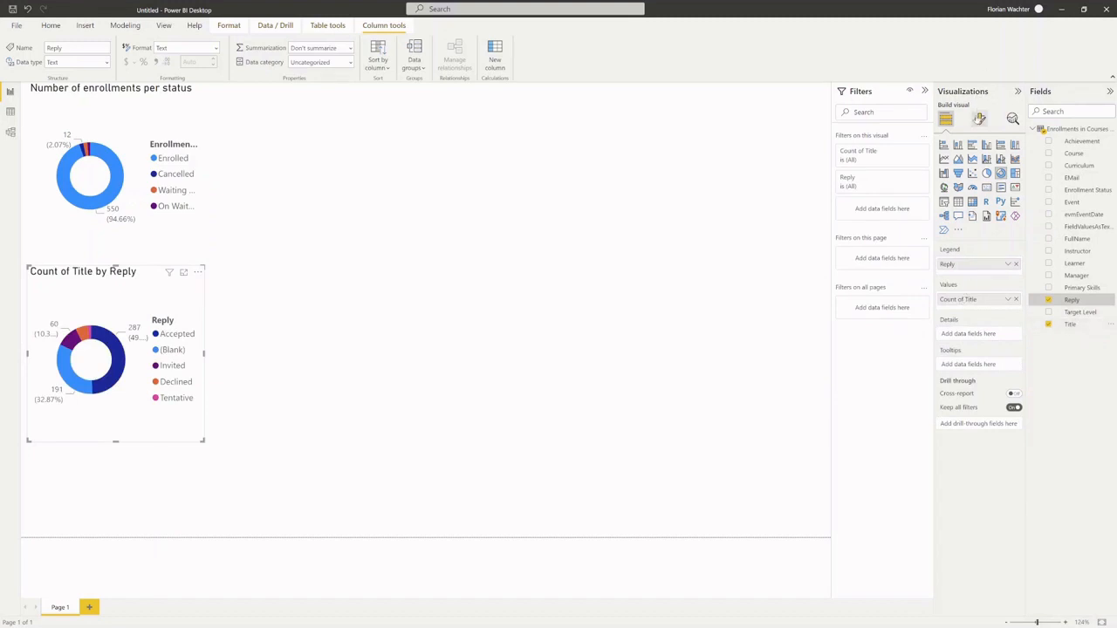
Step: Title the reply donut chart "Number of enrollments per reply" and move it beside the status donut chart
{"action": "left_click", "coordinate": [979, 119]}
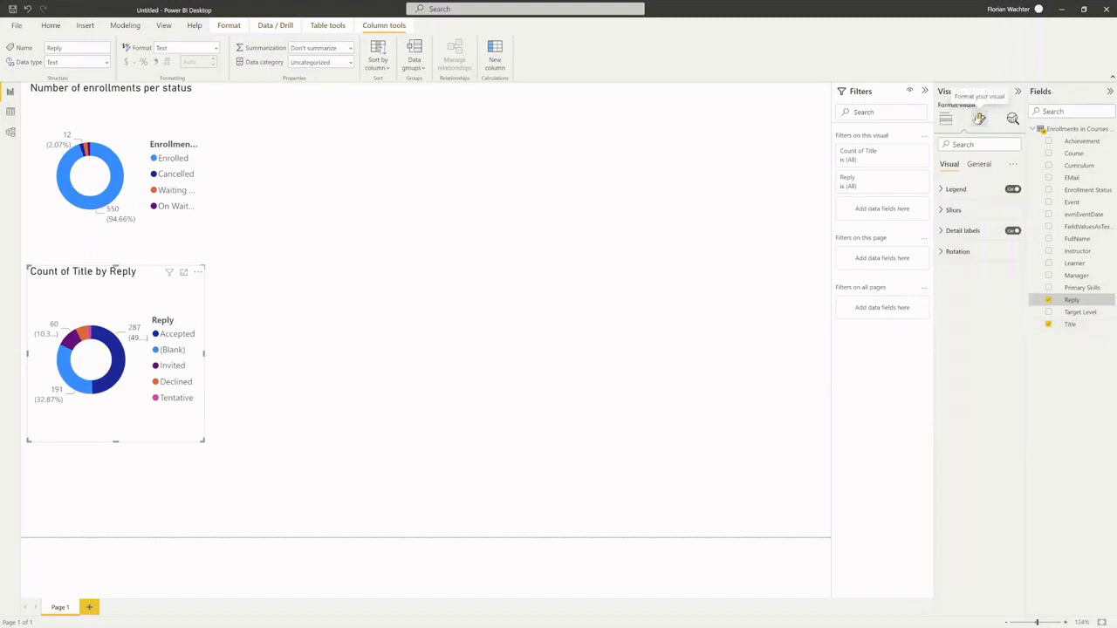
{"action": "left_click", "coordinate": [977, 165]}
{"action": "left_click", "coordinate": [952, 210]}
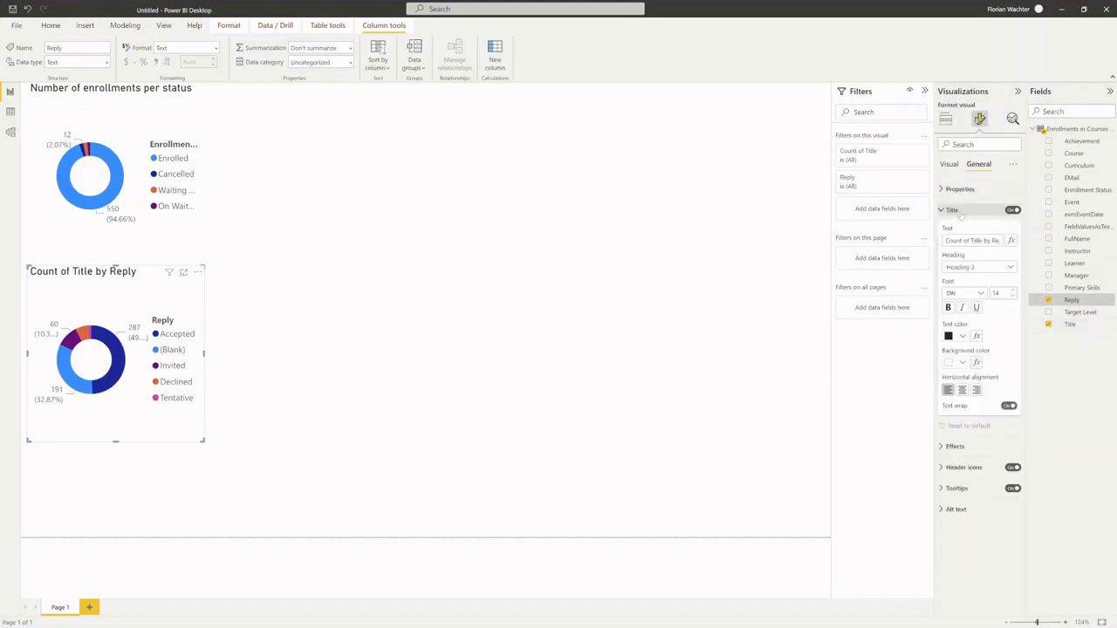
{"action": "triple_click", "coordinate": [969, 240]}
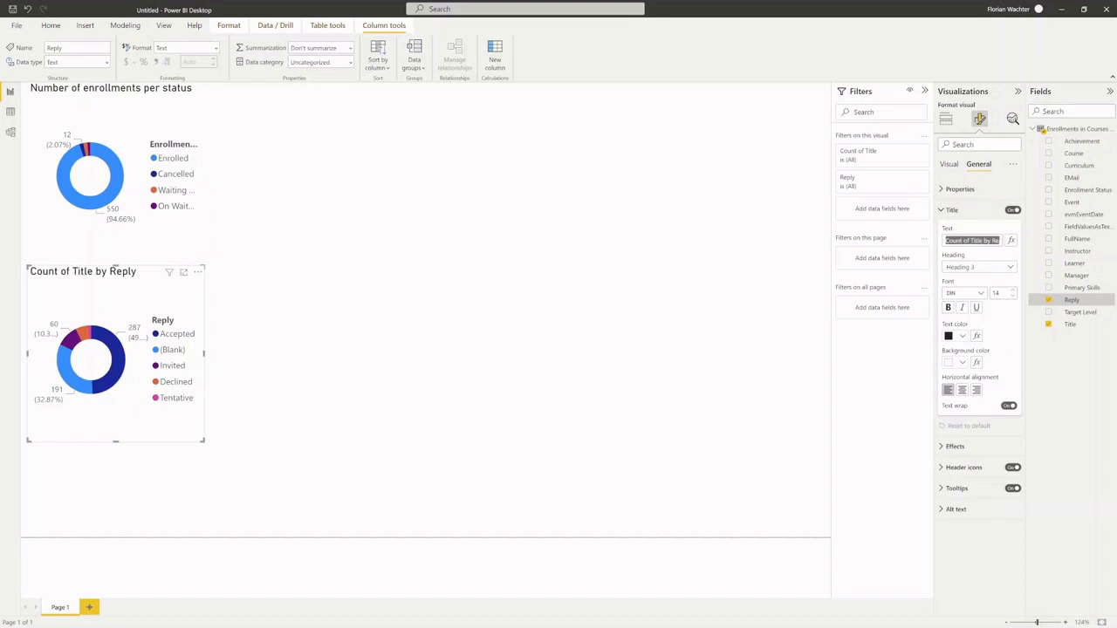
{"action": "type", "text": "Nu"}
{"action": "type", "text": "mber of enrollments"}
{"action": "type", "text": " per rep"}
{"action": "type", "text": "ly"}
{"action": "left_click", "coordinate": [756, 279]}
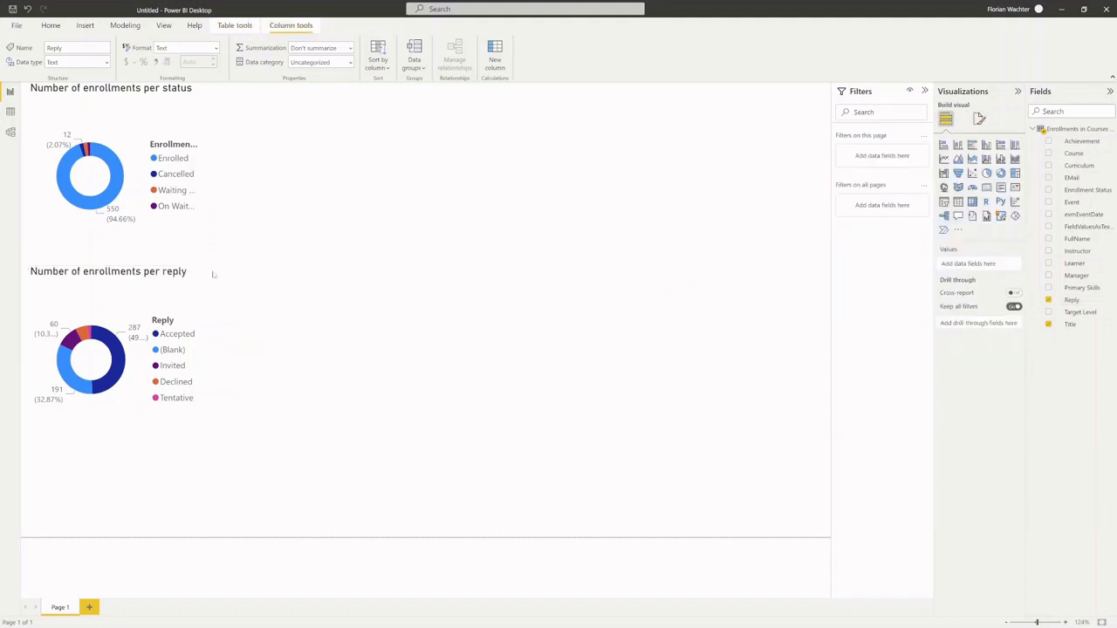
{"action": "left_click_drag", "start_coordinate": [135, 278], "coordinate": [337, 96]}
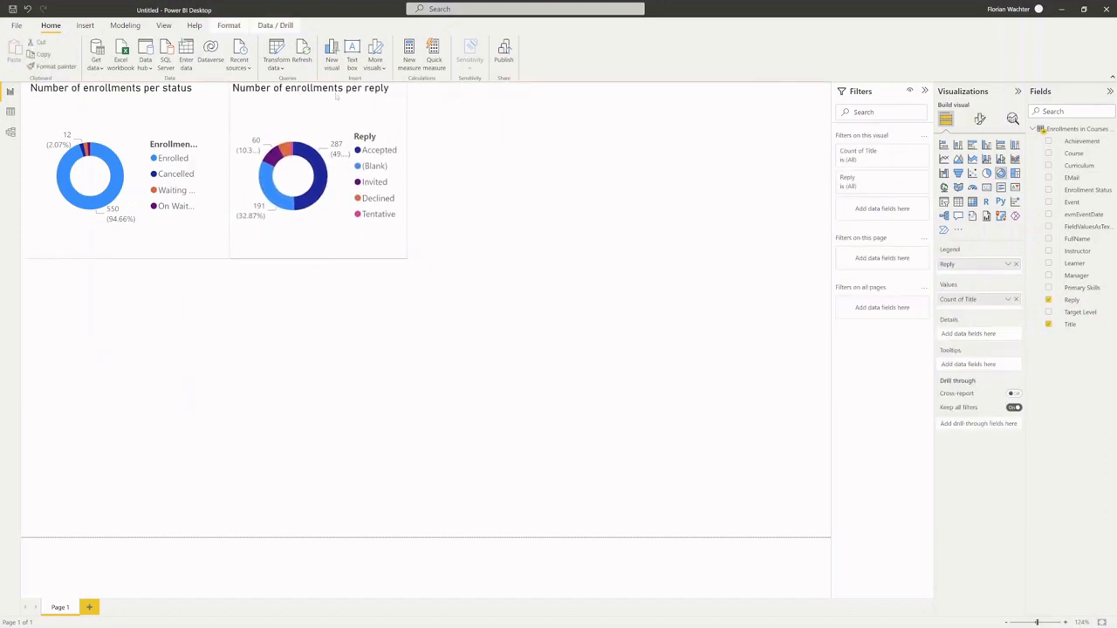
{"action": "left_click", "coordinate": [262, 342]}
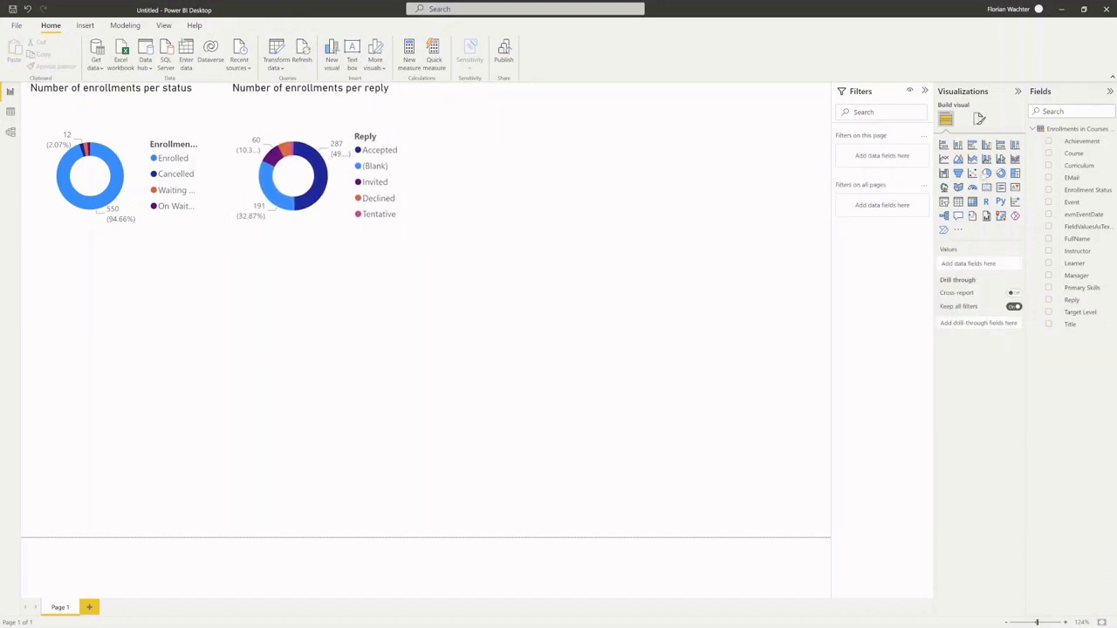
Step: Add a clustered column chart showing the count of Title per Instructor below the status donut chart
{"action": "left_click", "coordinate": [986, 145]}
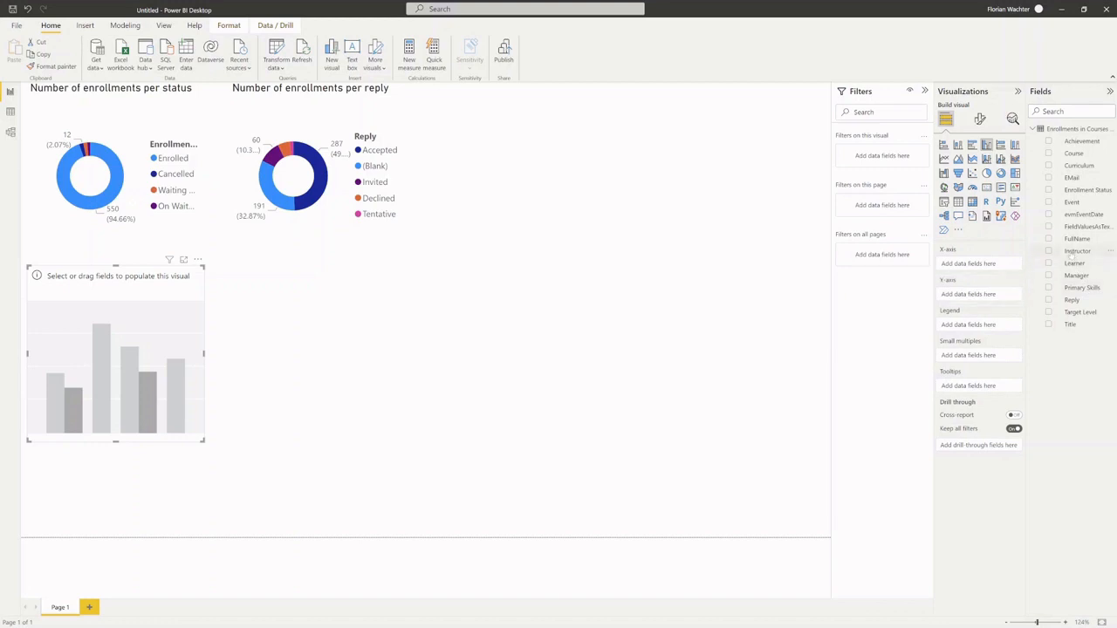
{"action": "left_click_drag", "start_coordinate": [1077, 250], "coordinate": [989, 267]}
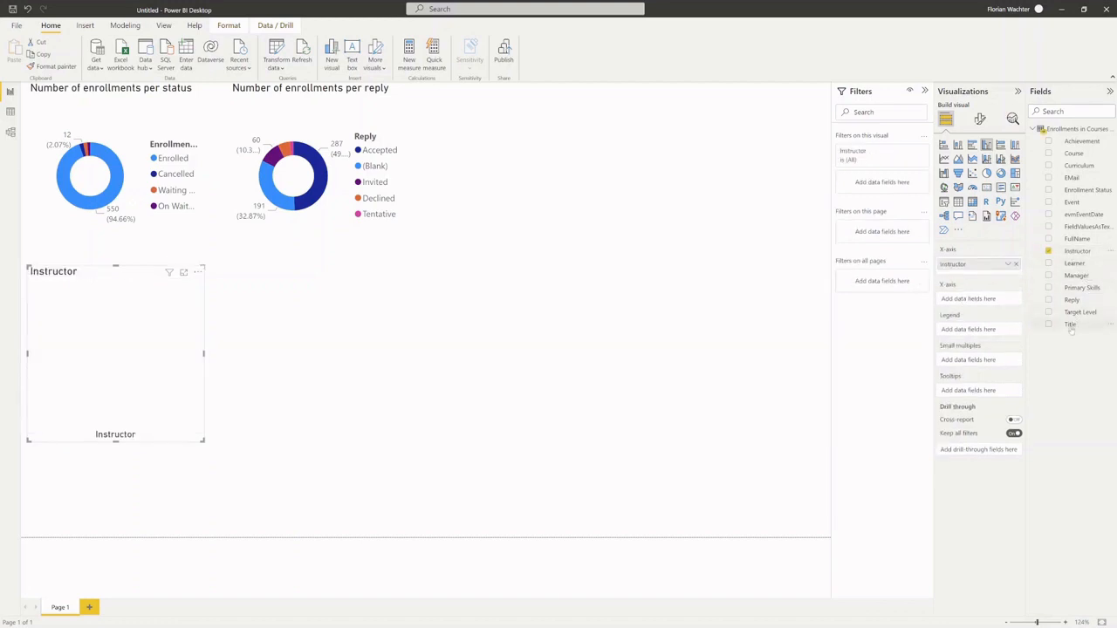
{"action": "left_click_drag", "start_coordinate": [1072, 324], "coordinate": [994, 300]}
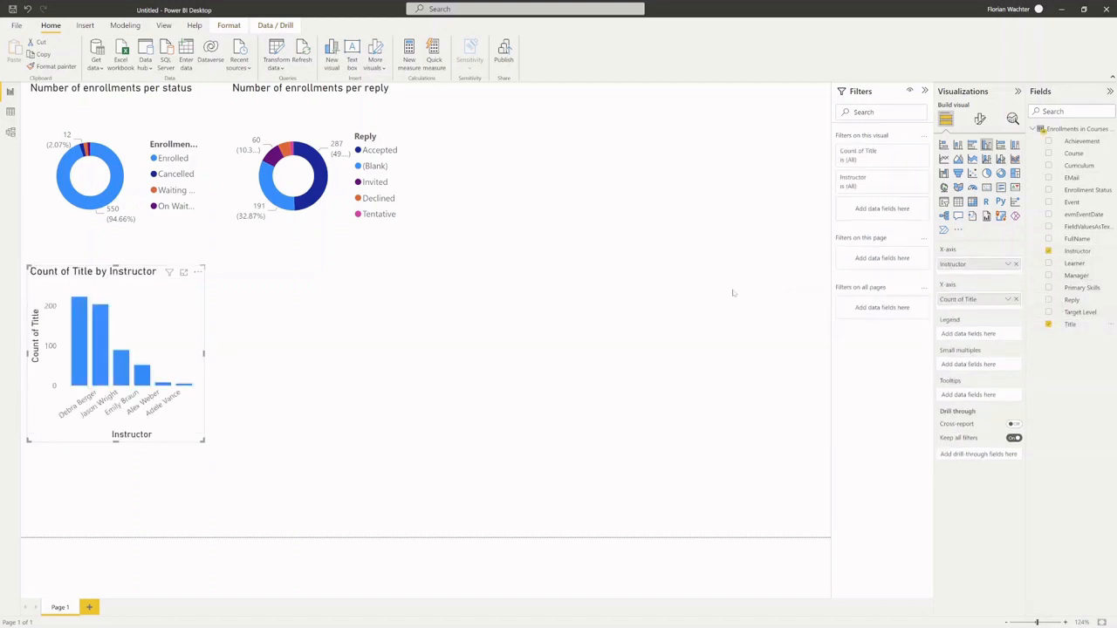
Step: Try to rename the instructor chart's Count of Title value to "Number of enrollments" for this visual
{"action": "left_click", "coordinate": [1008, 299]}
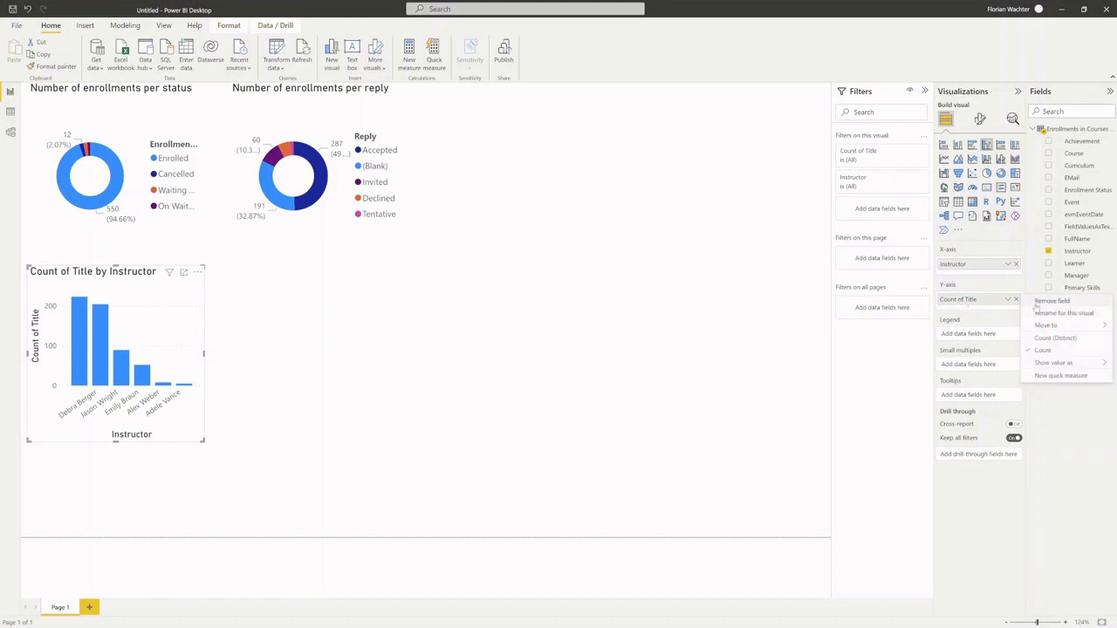
{"action": "left_click", "coordinate": [1039, 313]}
{"action": "type", "text": "Number"}
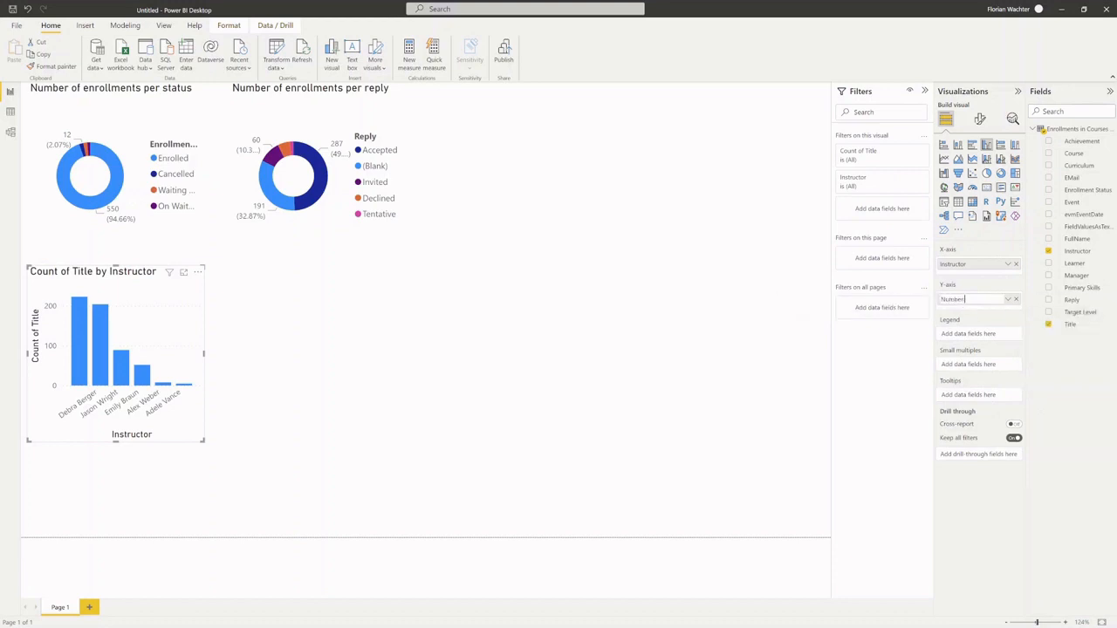
{"action": "type", "text": " of enrollments"}
{"action": "left_click", "coordinate": [474, 379]}
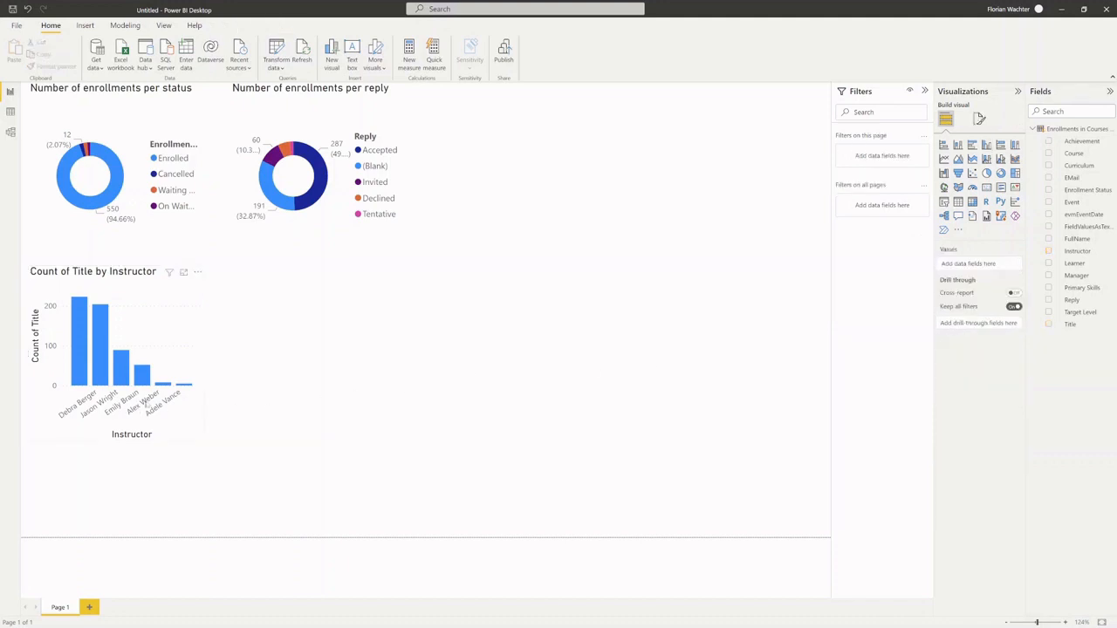
Step: Enlarge the instructor column chart slightly and move it so it sits roughly centred beneath the two donut charts
{"action": "left_click", "coordinate": [101, 390]}
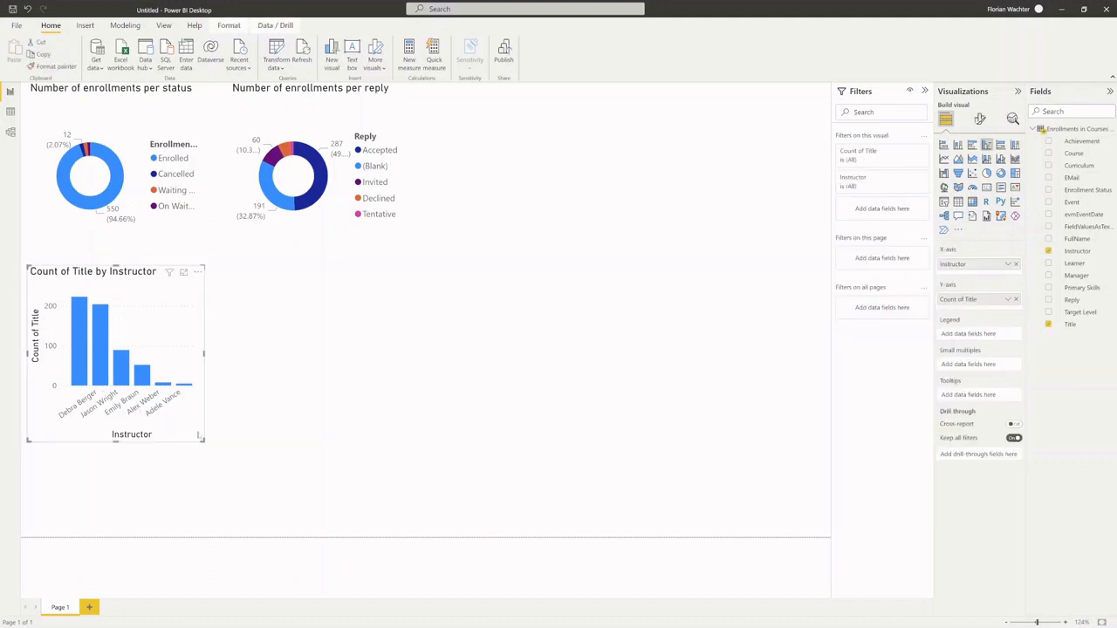
{"action": "left_click_drag", "start_coordinate": [203, 441], "coordinate": [234, 459]}
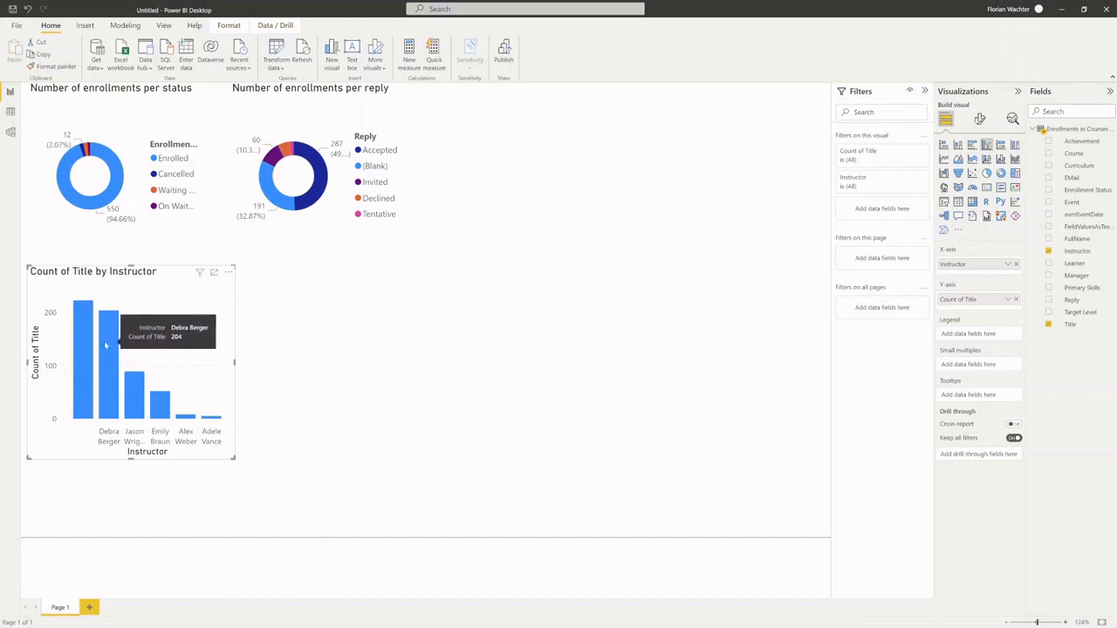
{"action": "left_click_drag", "start_coordinate": [103, 340], "coordinate": [208, 319]}
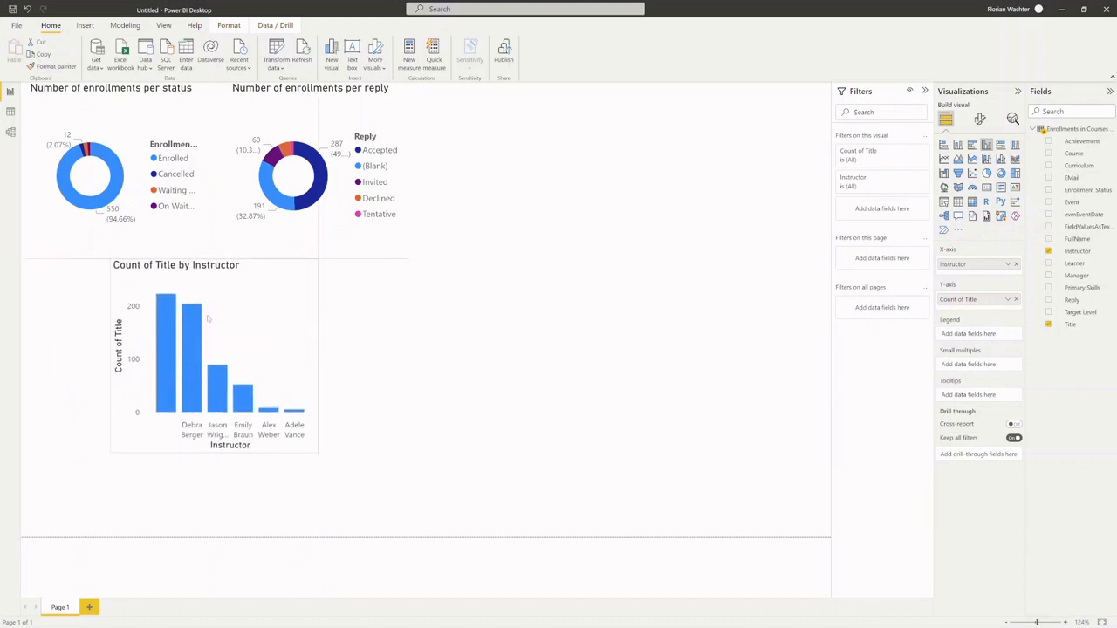
{"action": "left_click", "coordinate": [507, 338]}
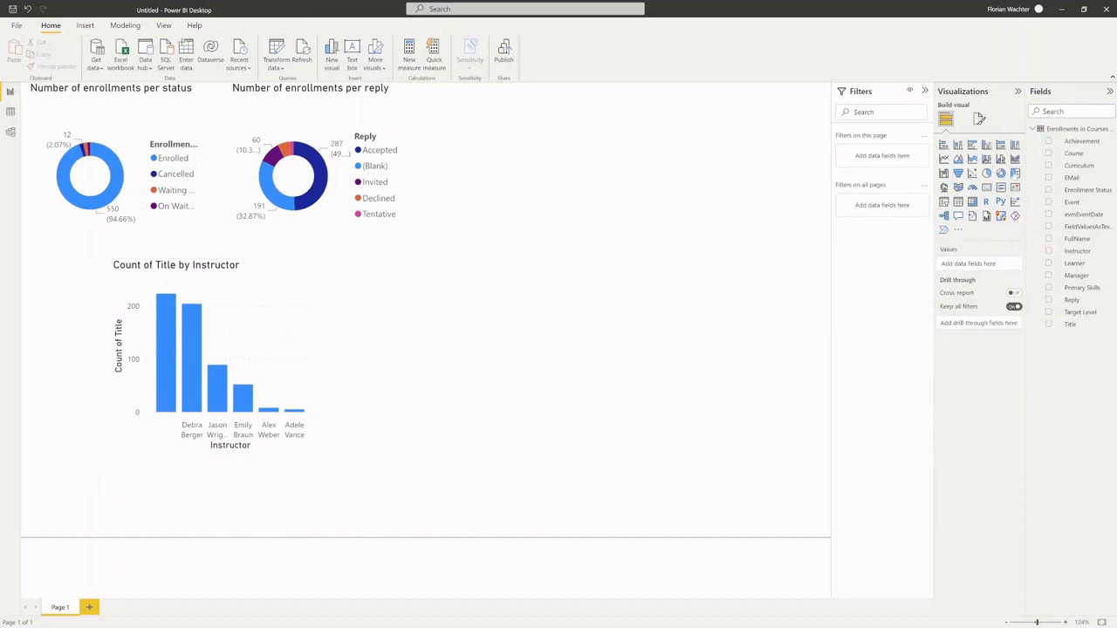
Step: Add a slicer for the Course field and place it beside the reply donut chart
{"action": "left_click", "coordinate": [943, 202]}
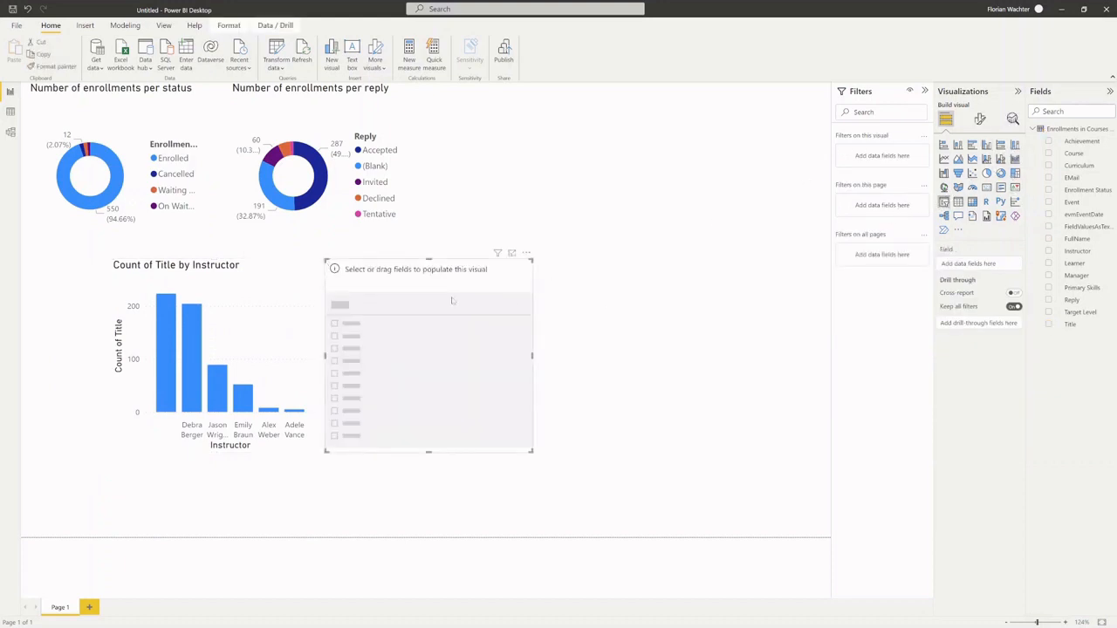
{"action": "left_click_drag", "start_coordinate": [464, 267], "coordinate": [585, 90]}
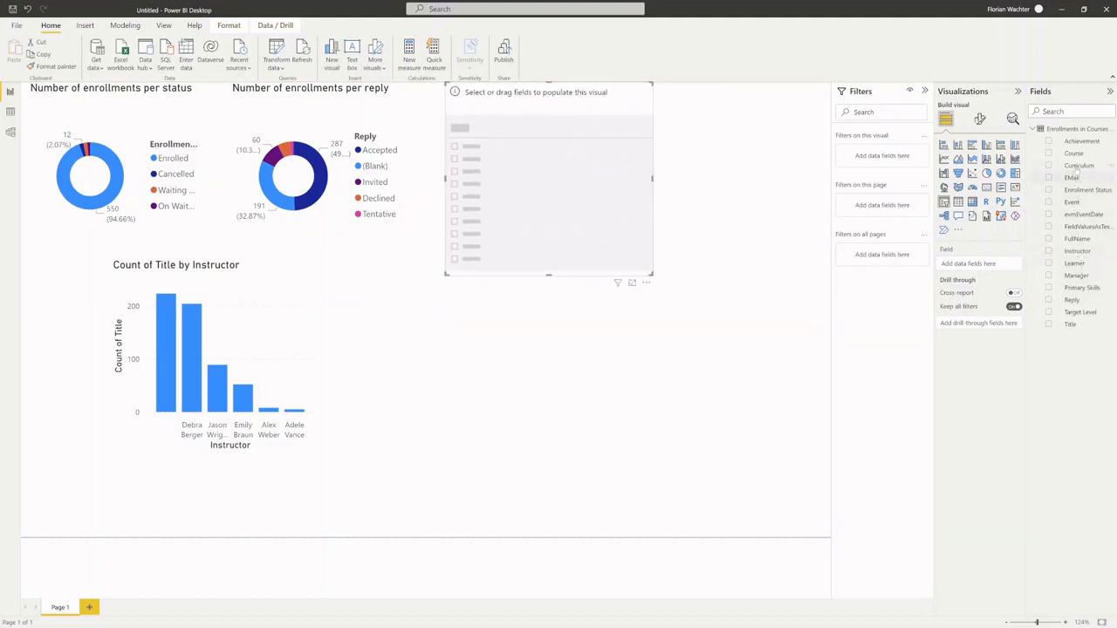
{"action": "left_click_drag", "start_coordinate": [1074, 154], "coordinate": [572, 167]}
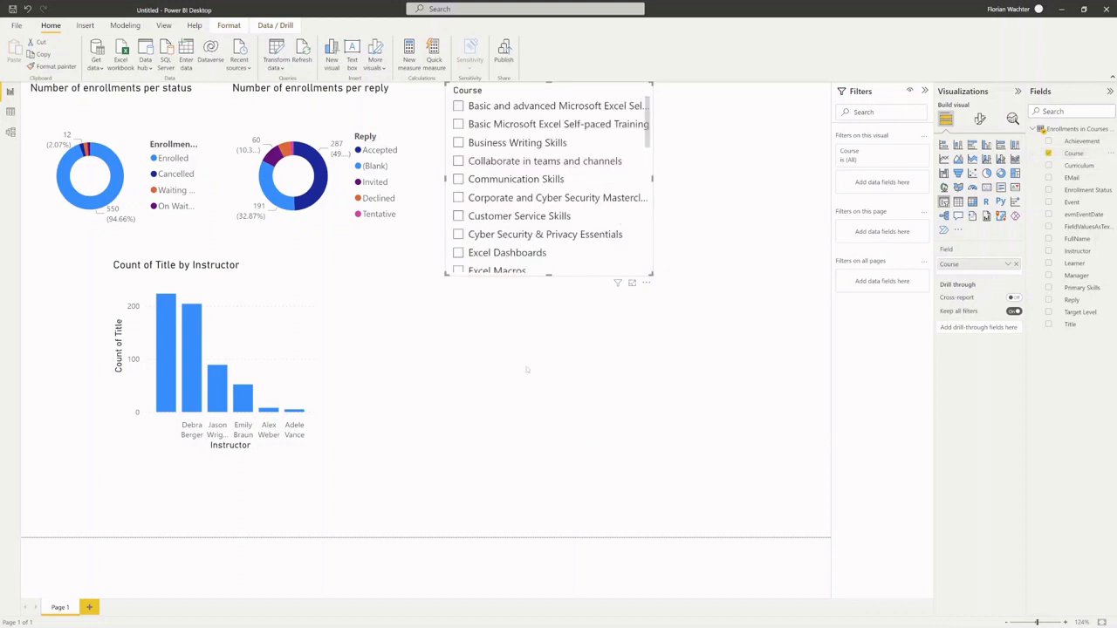
{"action": "left_click", "coordinate": [505, 350]}
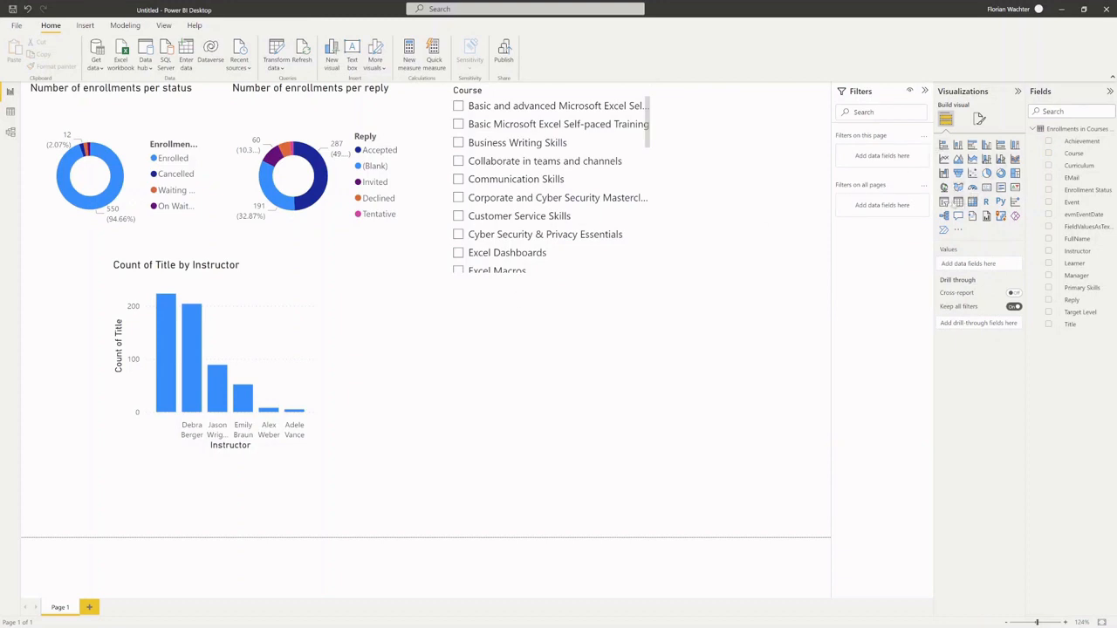
Step: Add a second slicer for the Target Level field and place it below the Course slicer
{"action": "left_click", "coordinate": [943, 202]}
{"action": "left_click_drag", "start_coordinate": [1075, 311], "coordinate": [469, 339]}
{"action": "left_click_drag", "start_coordinate": [445, 269], "coordinate": [574, 293]}
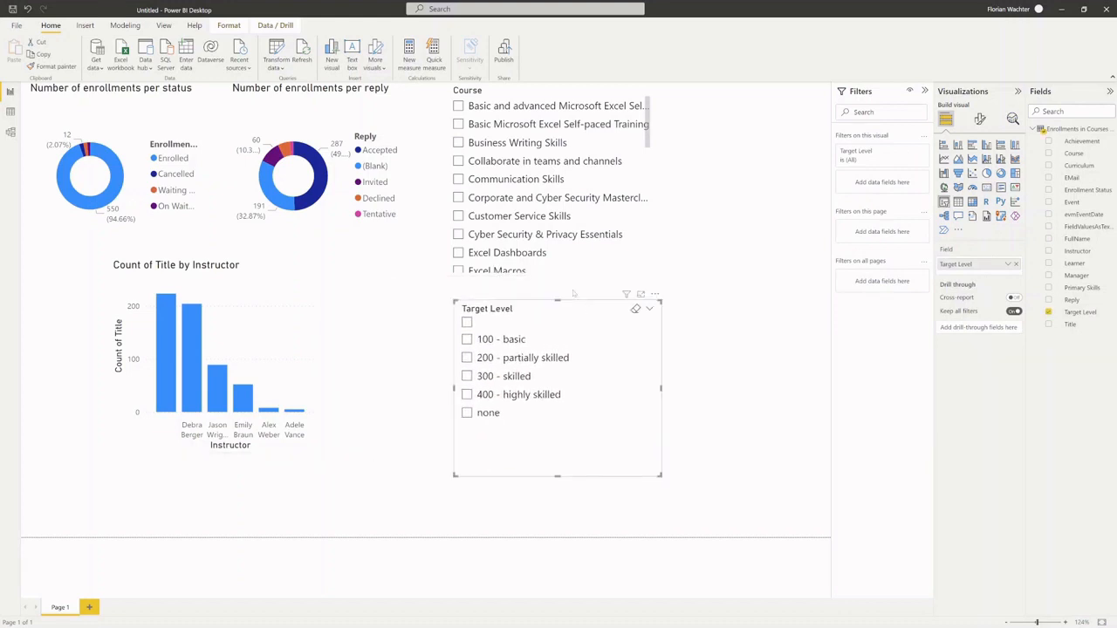
Step: Test the Course slicer with several courses, including Business Writing Skills and Collaborate in teams and channels, and clear the selection
{"action": "left_click", "coordinate": [528, 271]}
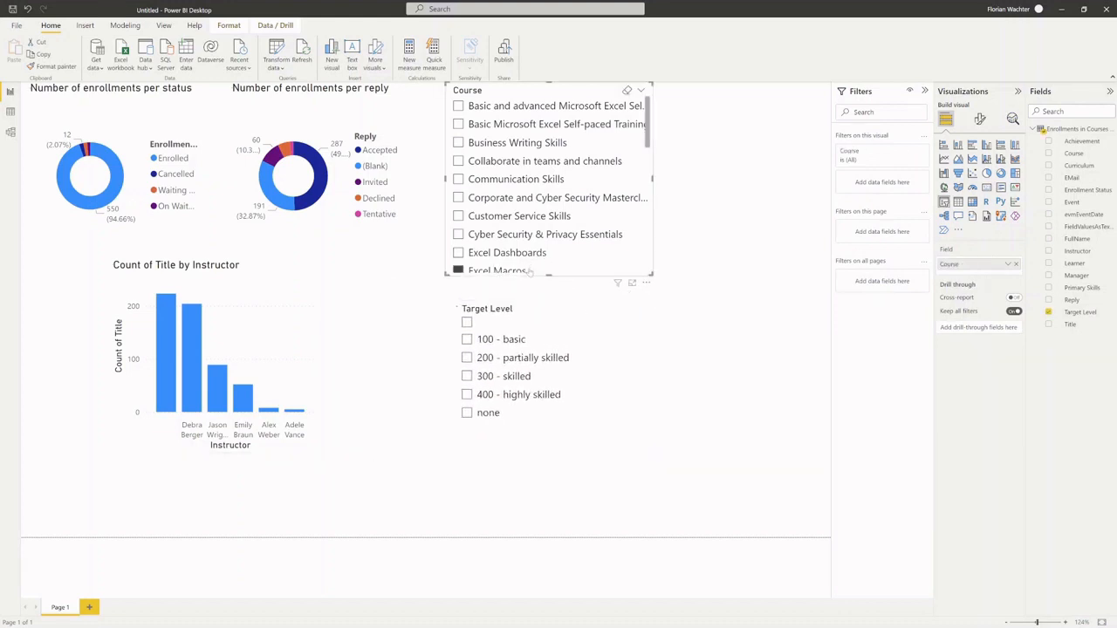
{"action": "left_click", "coordinate": [520, 143]}
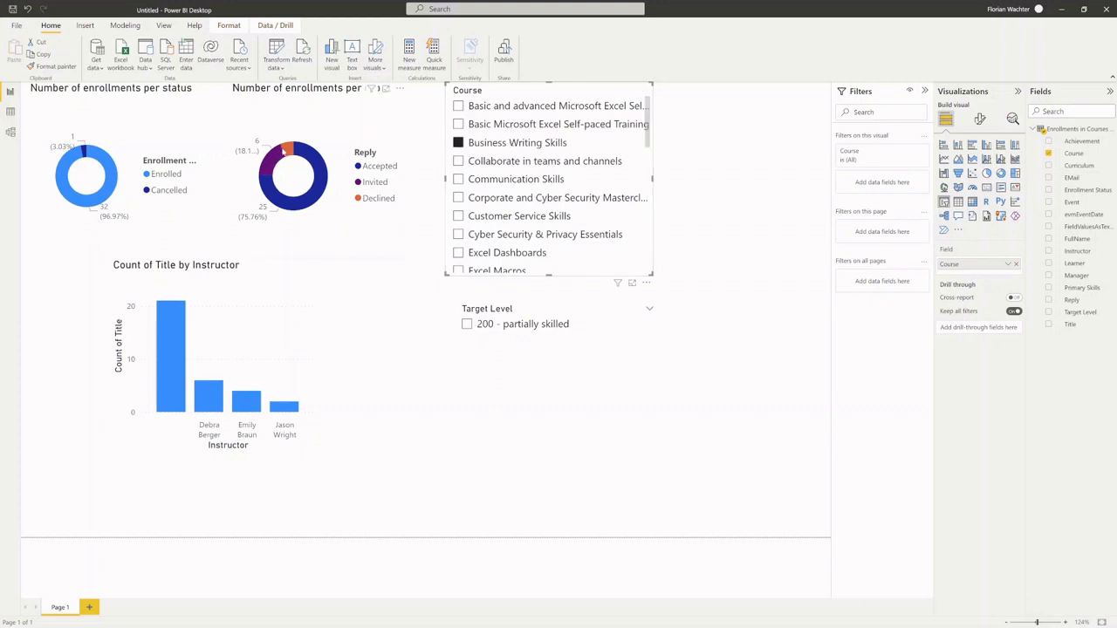
{"action": "left_click", "coordinate": [506, 198]}
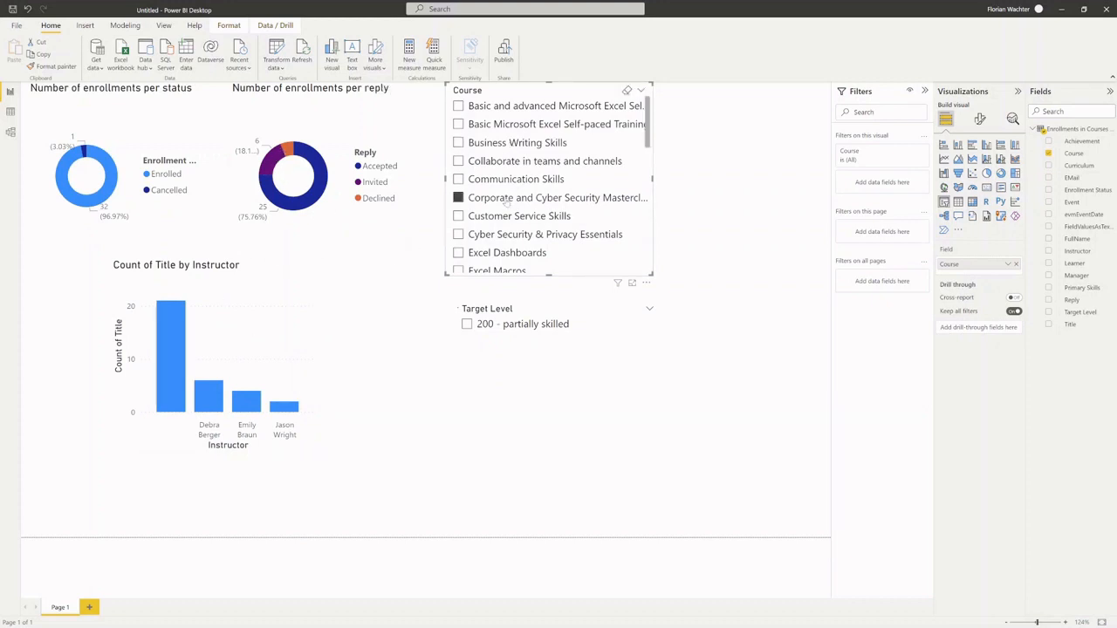
{"action": "left_click", "coordinate": [512, 234]}
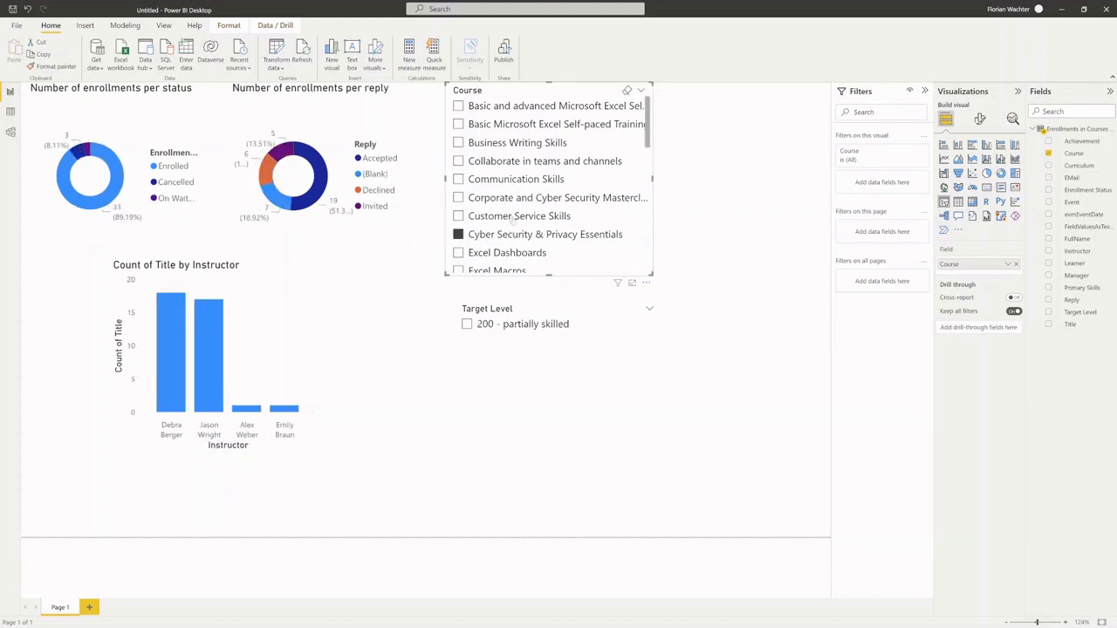
{"action": "left_click", "coordinate": [512, 163]}
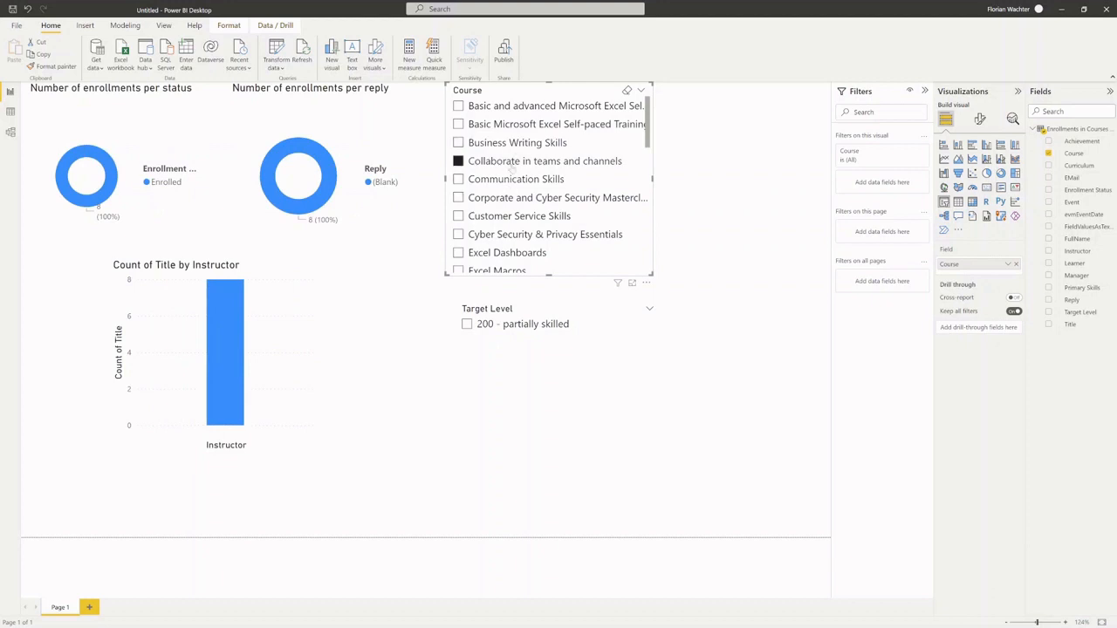
{"action": "left_click", "coordinate": [536, 169]}
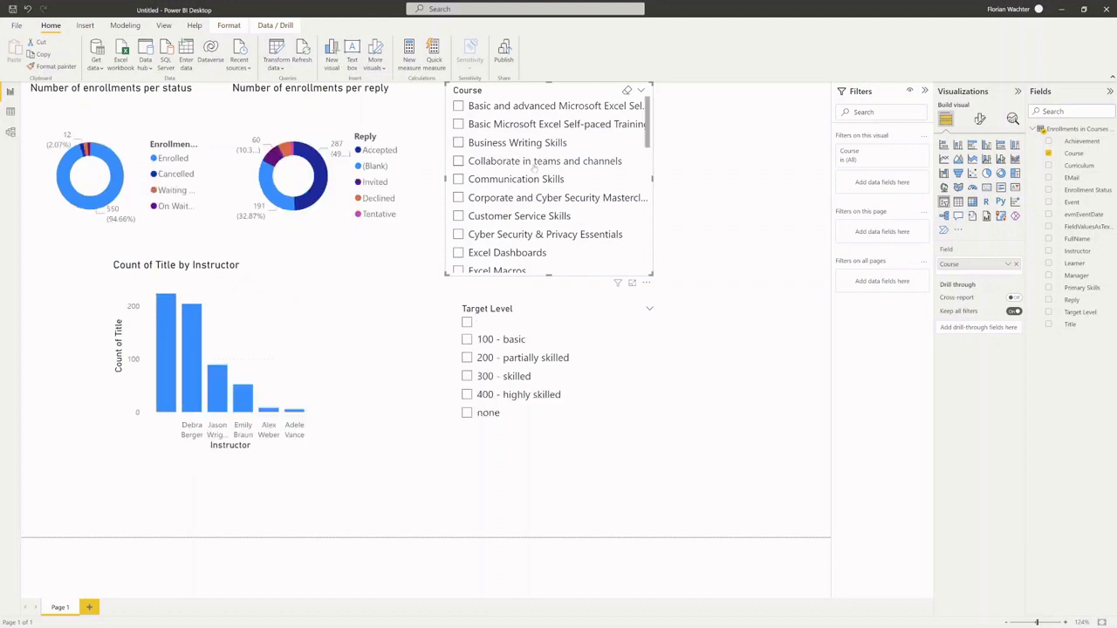
{"action": "left_click", "coordinate": [703, 251]}
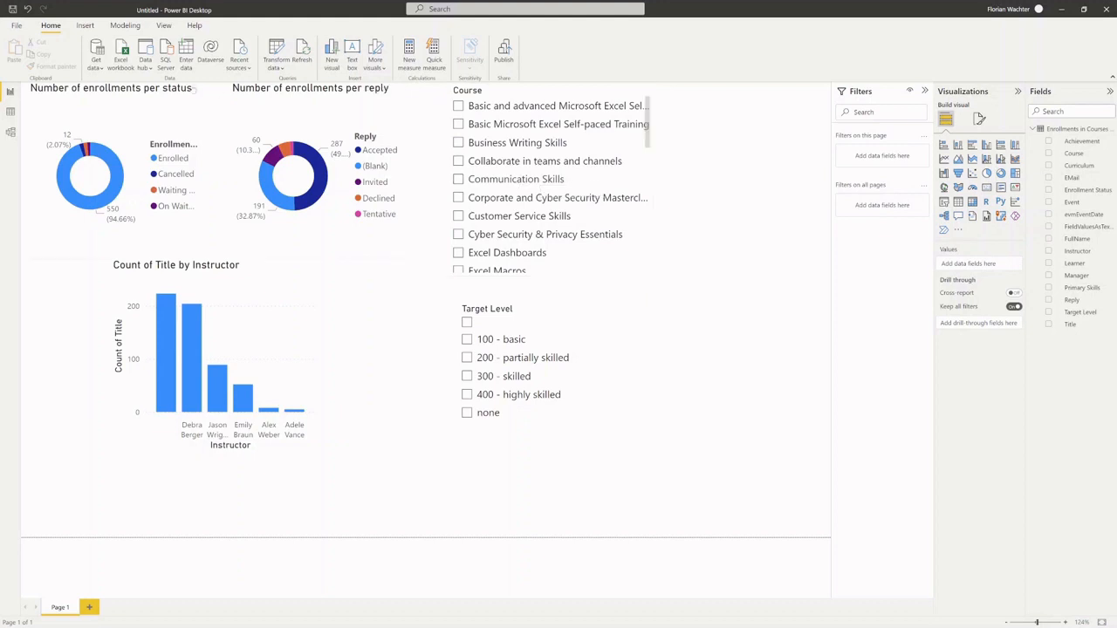
Step: Save the report as "report" and publish it to My workspace in Power BI
{"action": "left_click", "coordinate": [17, 25]}
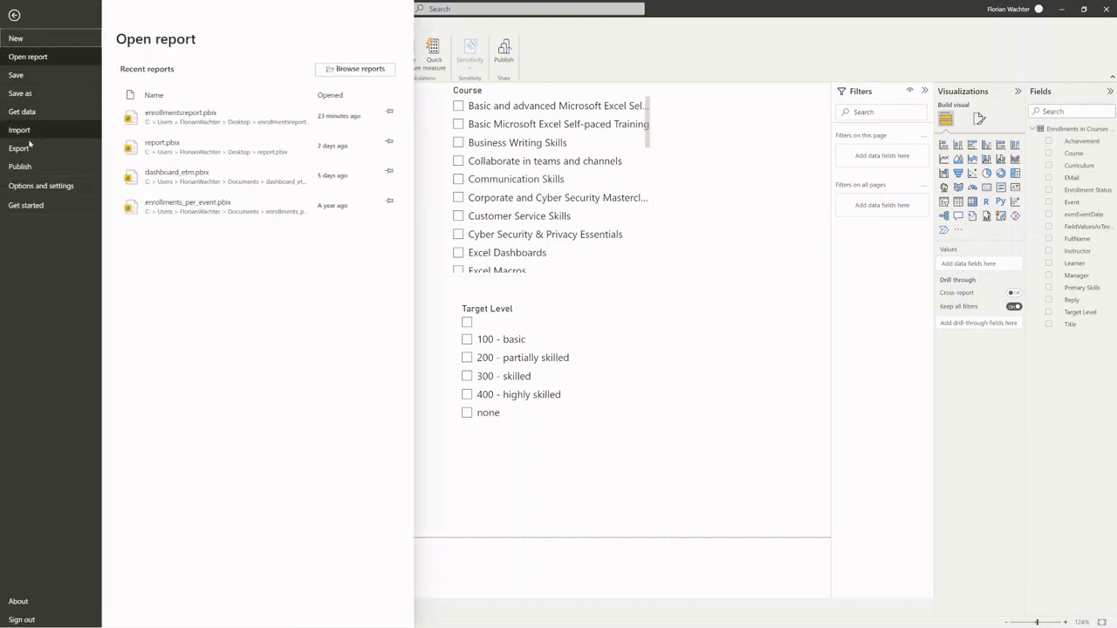
{"action": "left_click", "coordinate": [25, 171]}
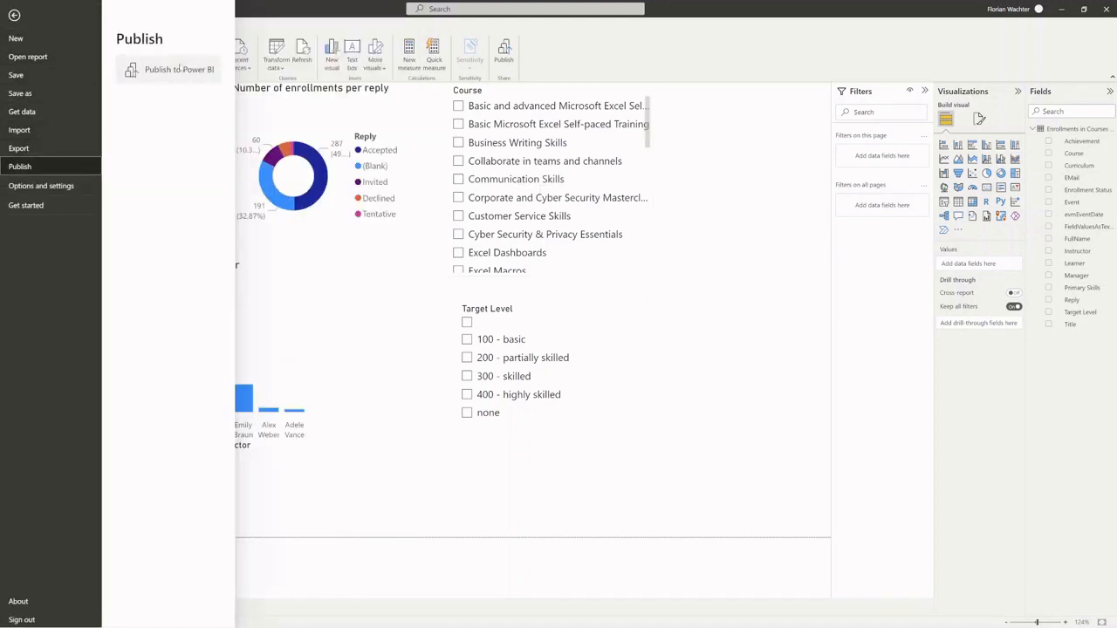
{"action": "left_click", "coordinate": [184, 65]}
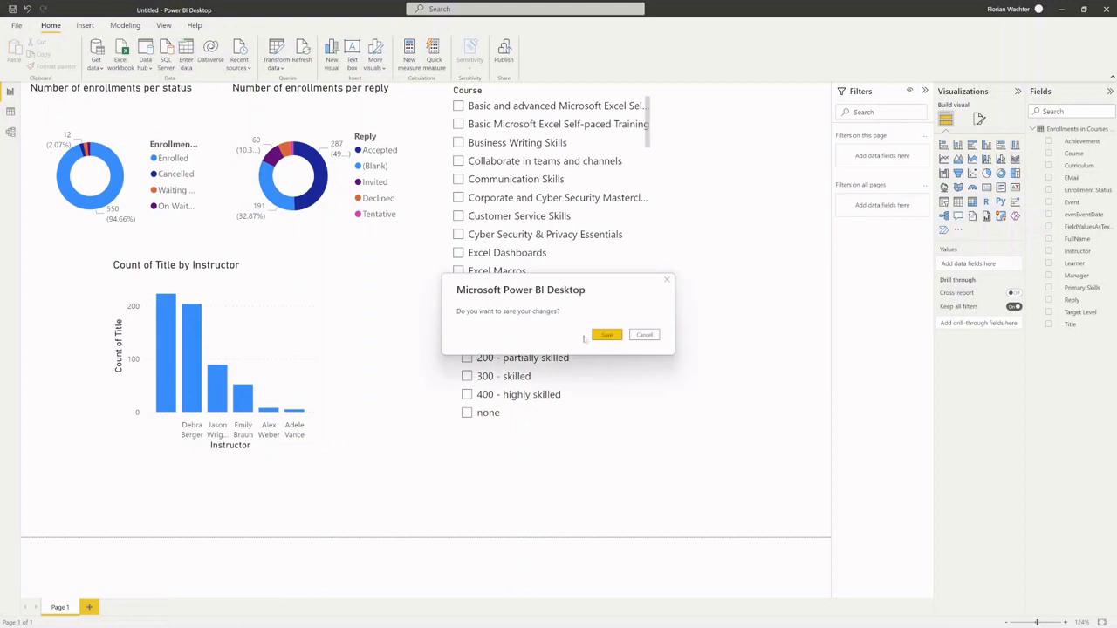
{"action": "left_click", "coordinate": [605, 335]}
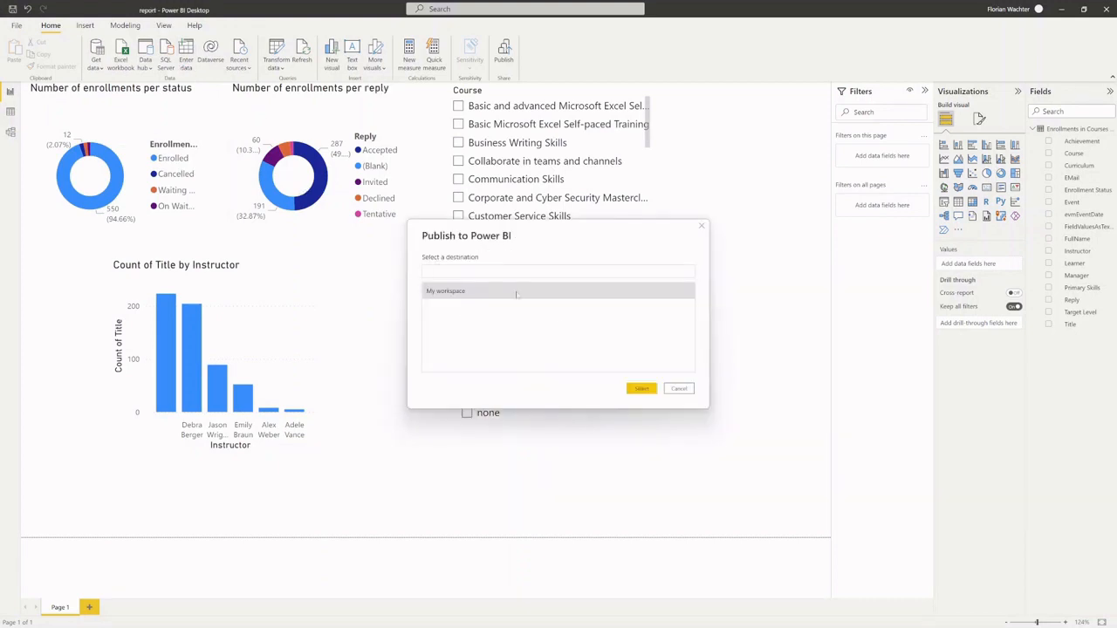
{"action": "left_click", "coordinate": [642, 389]}
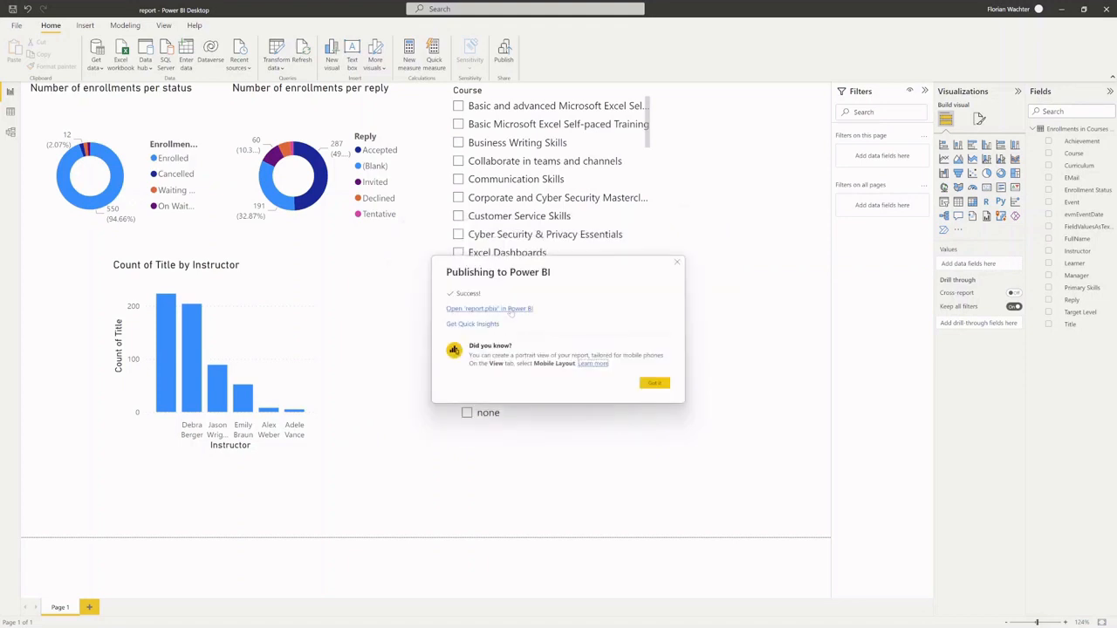
Step: Open the published report in the Power BI service and copy its web address
{"action": "left_click", "coordinate": [511, 309]}
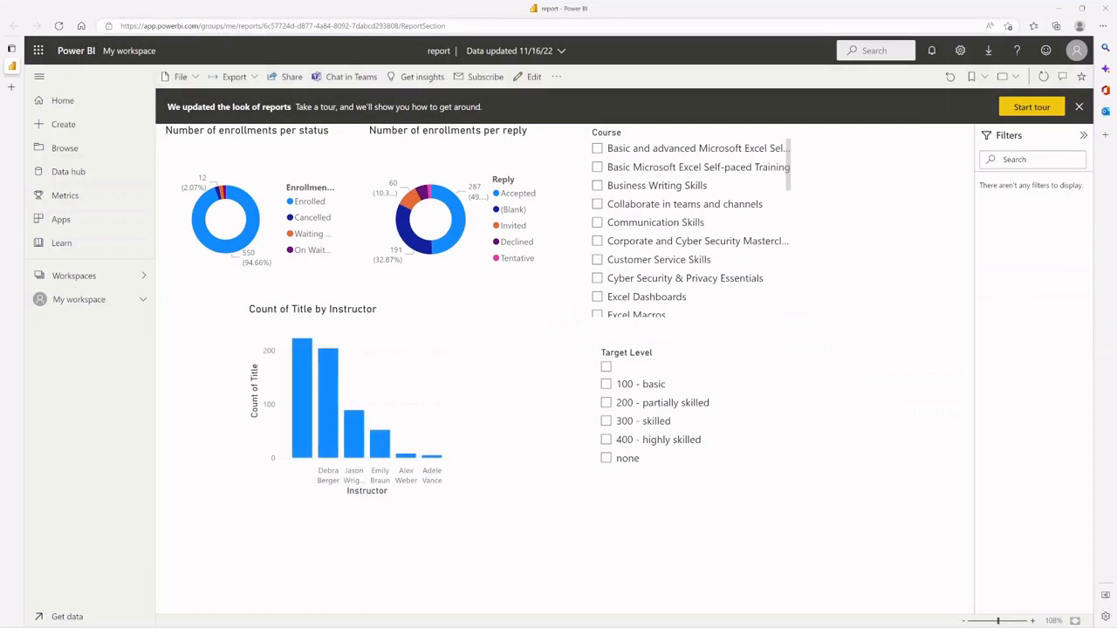
{"action": "left_click", "coordinate": [352, 27]}
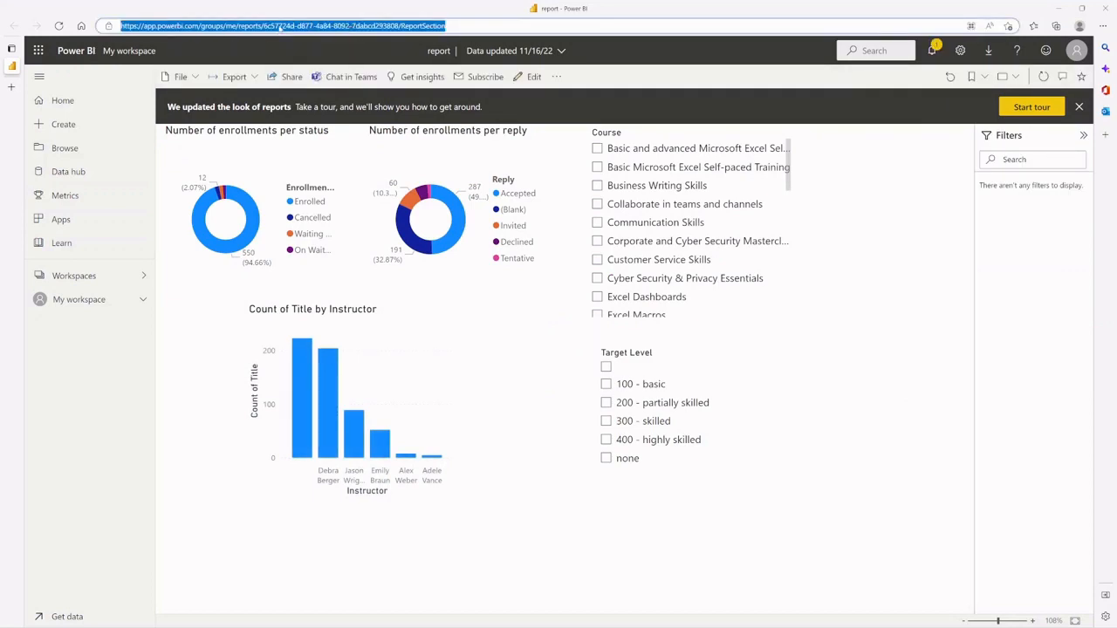
Step: Switch to the SharePoint training site and create a new page named "Report"
{"action": "key", "text": "alt+Tab"}
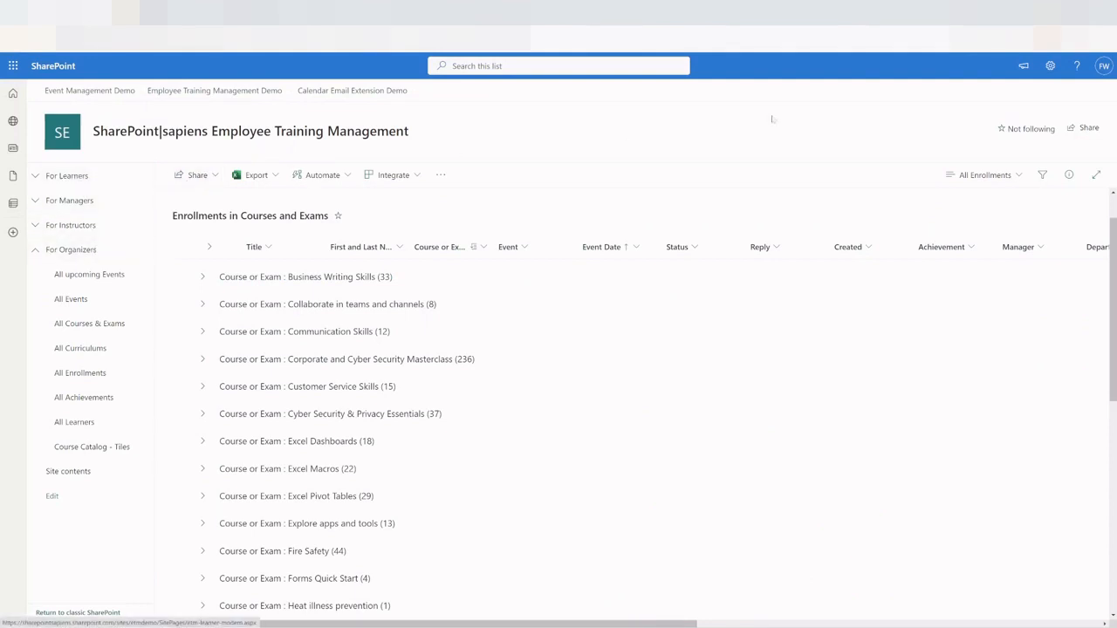
{"action": "left_click", "coordinate": [1050, 66]}
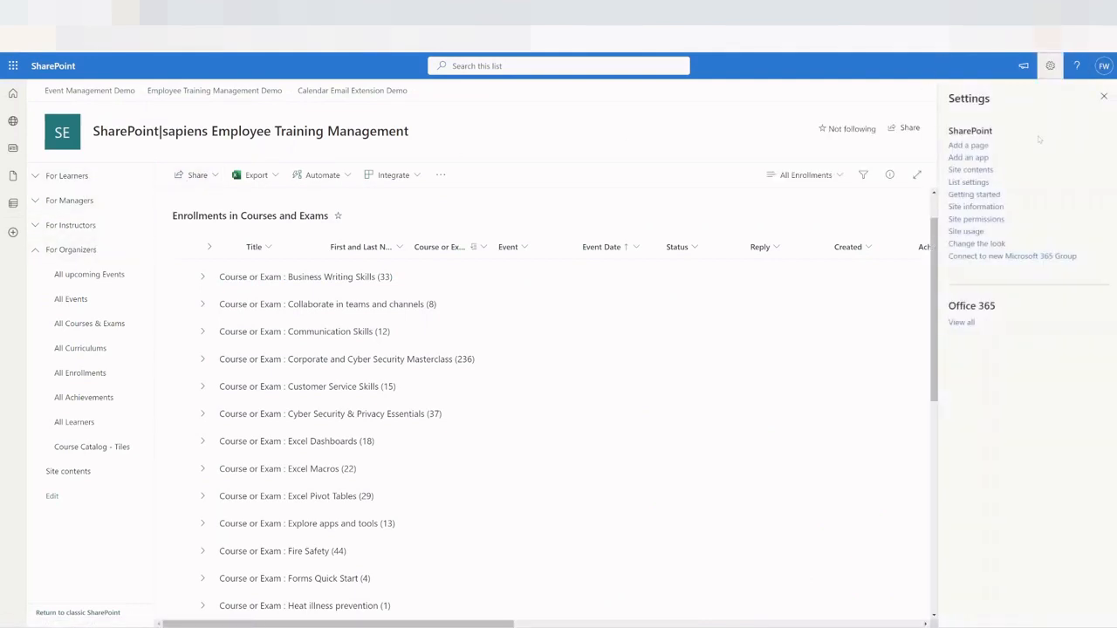
{"action": "left_click", "coordinate": [966, 145]}
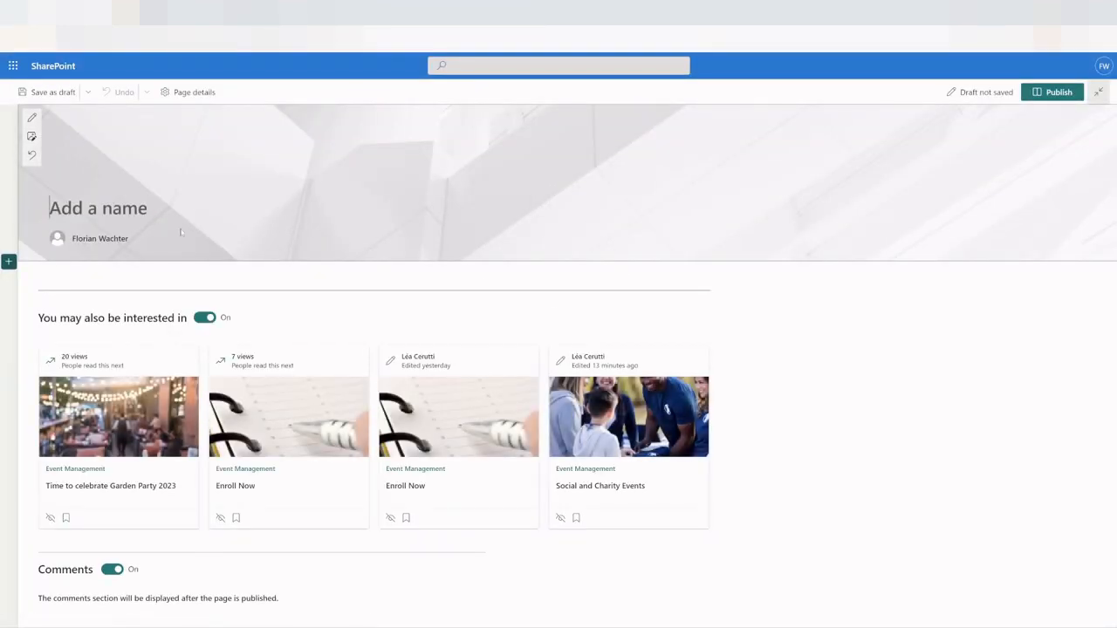
{"action": "type", "text": "Report"}
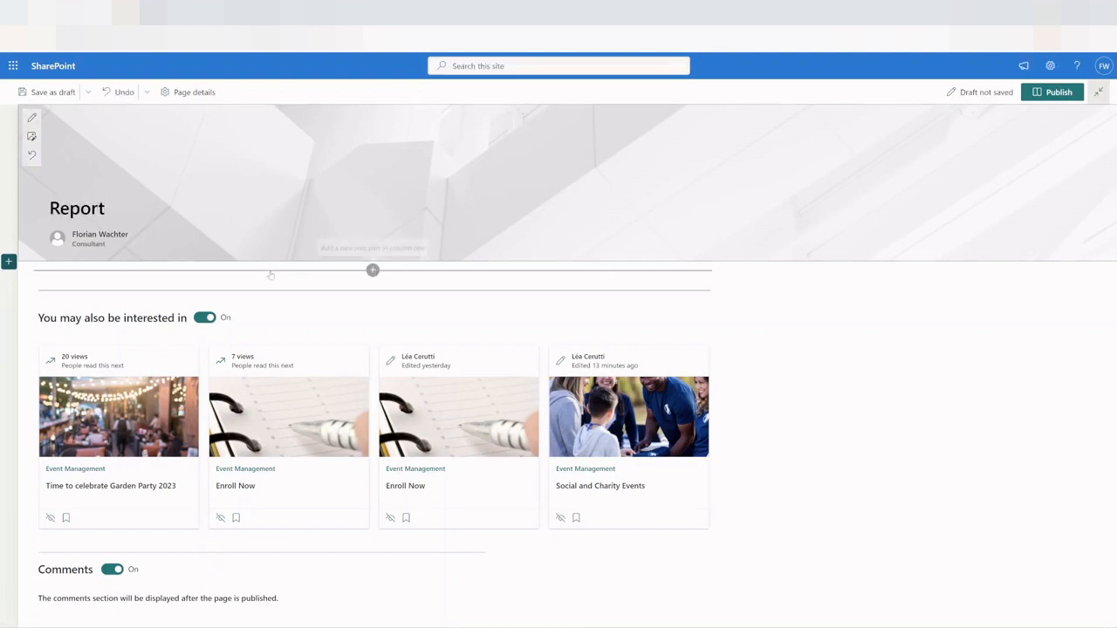
Step: Add a Power BI web part to the Report page
{"action": "left_click", "coordinate": [373, 269]}
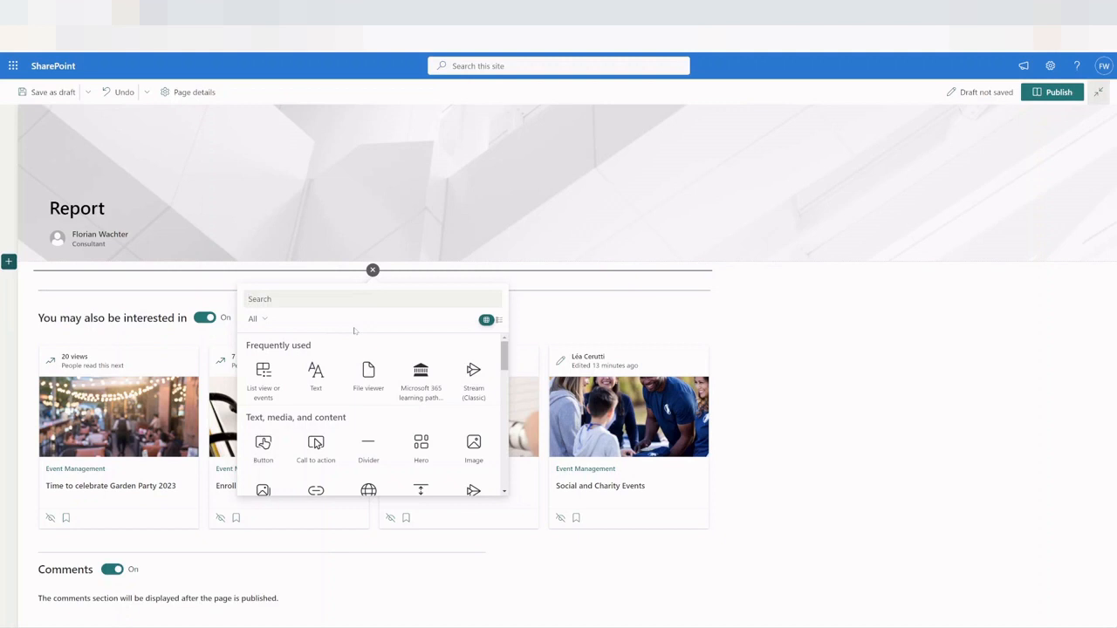
{"action": "type", "text": "power"}
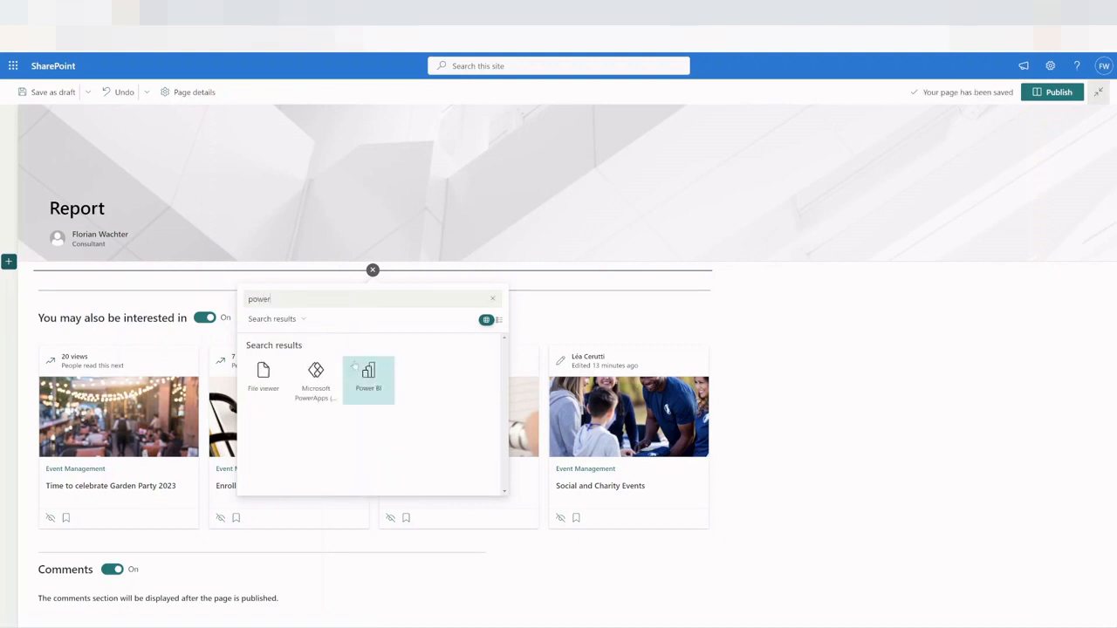
{"action": "left_click", "coordinate": [367, 377]}
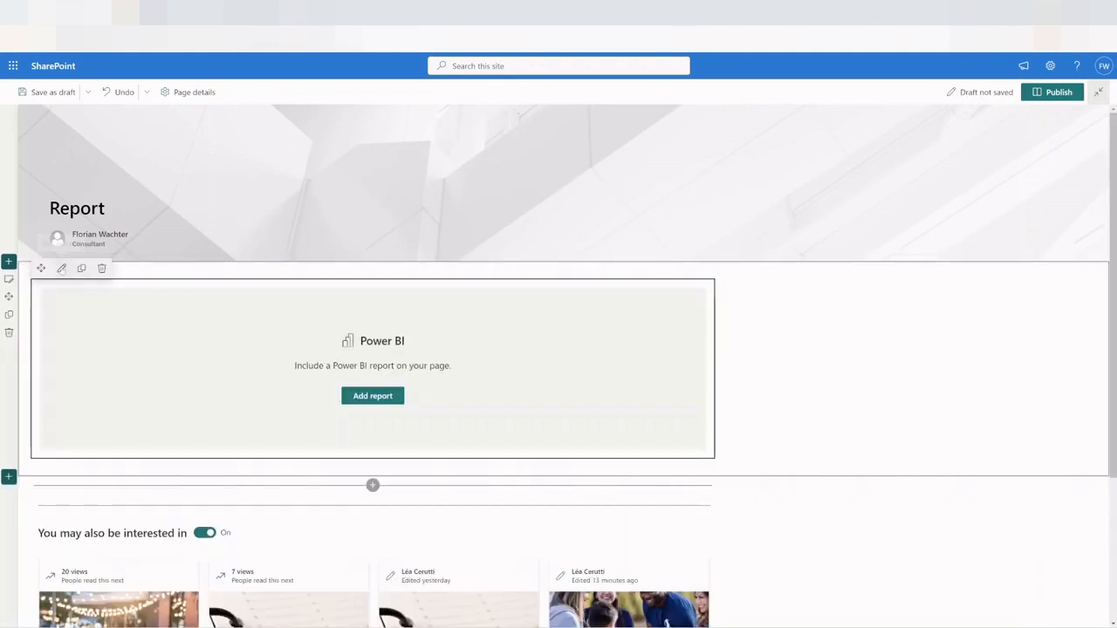
Step: Link the web part to the published report using the copied address and turn off its action bar
{"action": "left_click", "coordinate": [372, 396]}
{"action": "key", "text": "ctrl+v"}
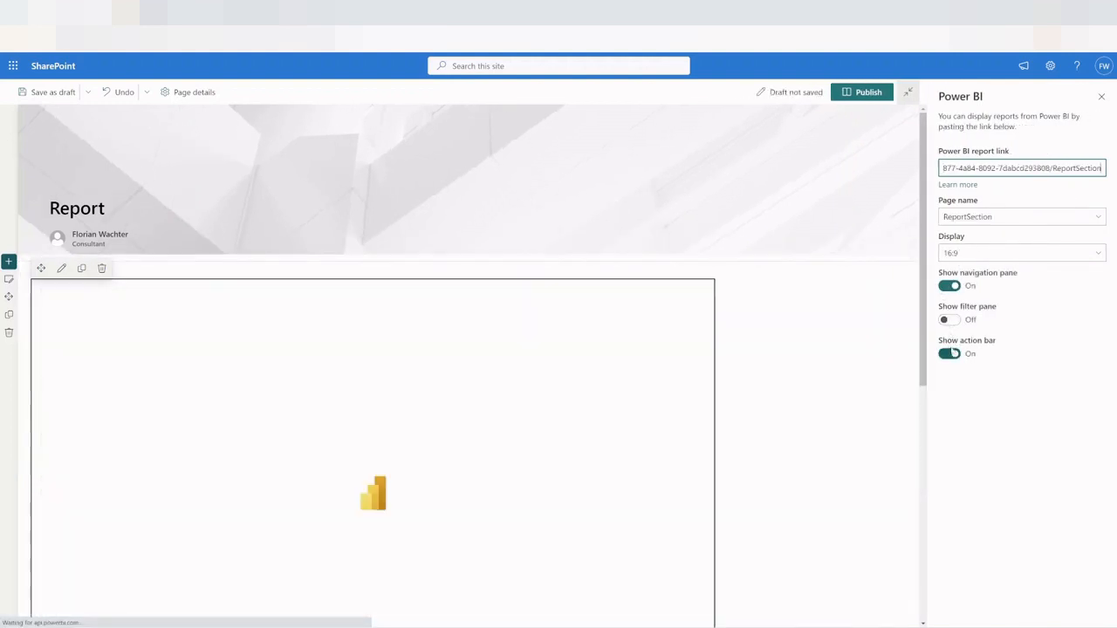
{"action": "left_click", "coordinate": [948, 355]}
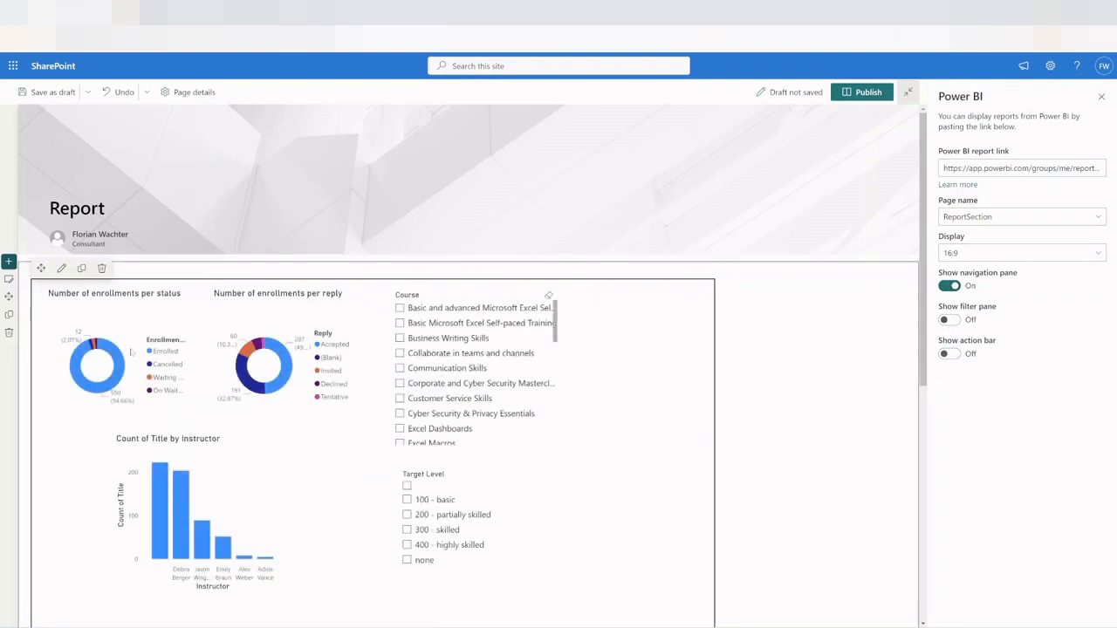
Step: Publish the Report page and dismiss the page promotion options
{"action": "scroll", "coordinate": [194, 491], "scroll_direction": "down", "scroll_amount": 1}
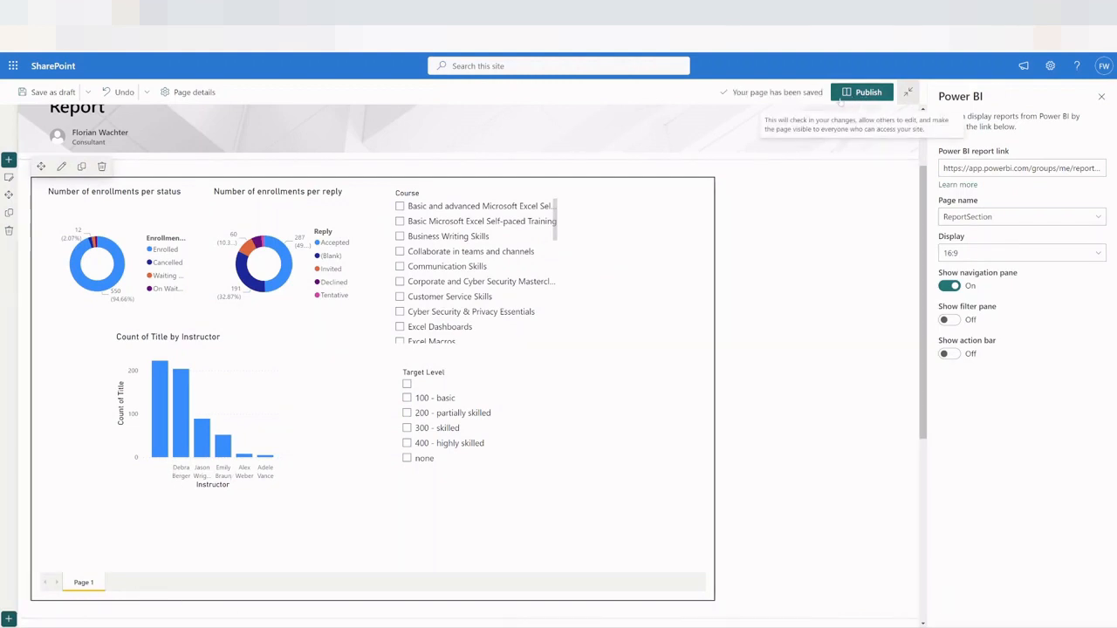
{"action": "left_click", "coordinate": [866, 94]}
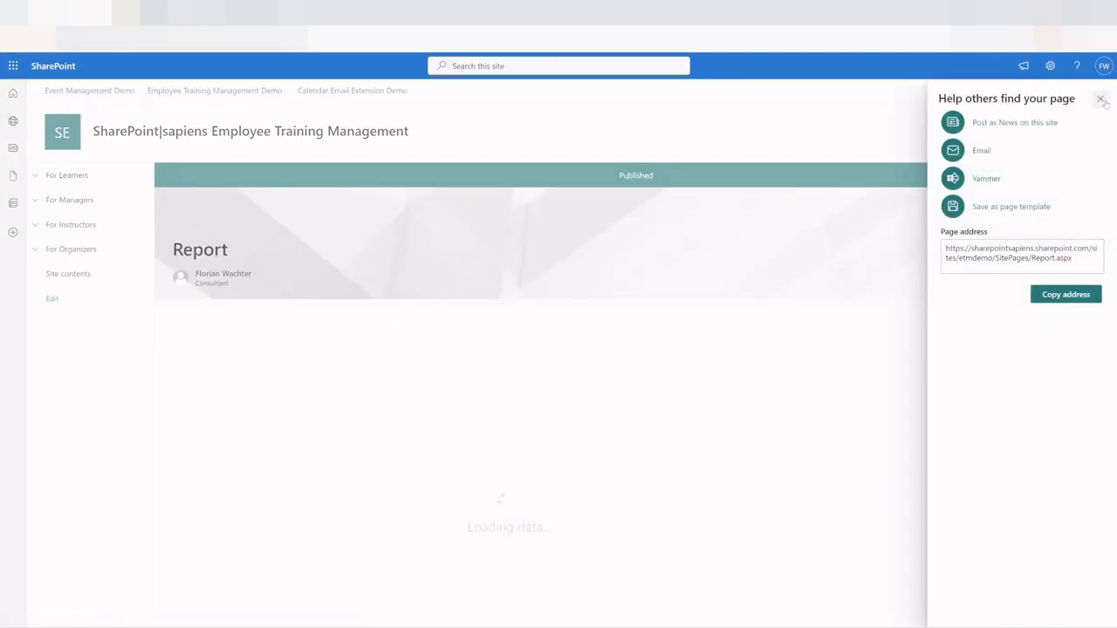
{"action": "left_click", "coordinate": [1099, 98]}
Step: Test the embedded report by filtering to Business Writing Skills, highlighting the Cancelled status, and clearing the course filter
{"action": "left_click", "coordinate": [489, 370]}
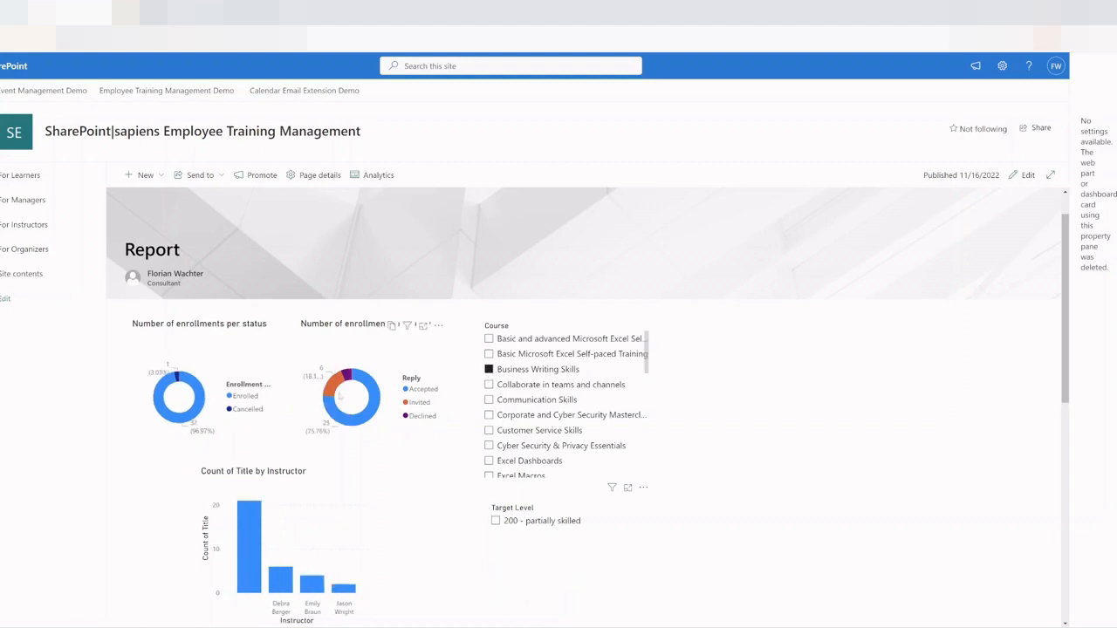
{"action": "left_click", "coordinate": [248, 410]}
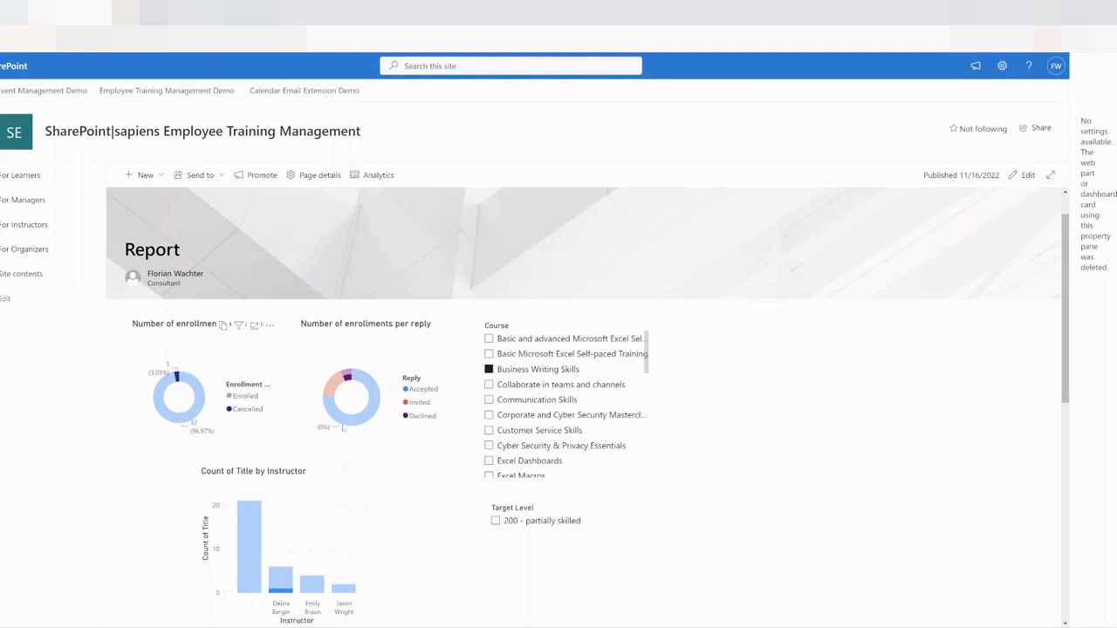
{"action": "left_click", "coordinate": [488, 369]}
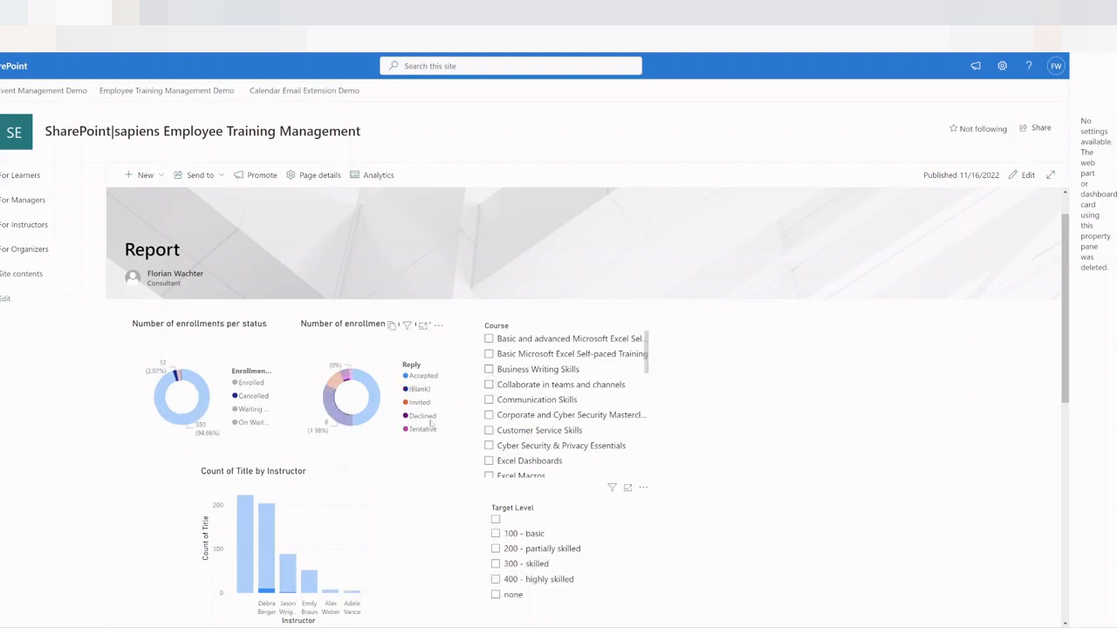